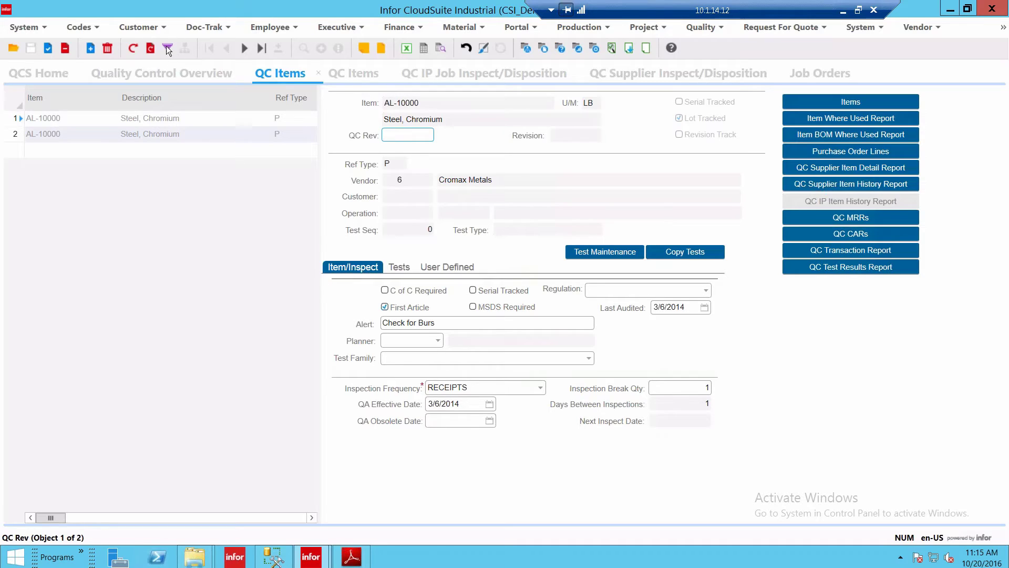
- Review the in-place filter for item AL-10000 and reapply it to list the matching QC records
left_click(167, 48)
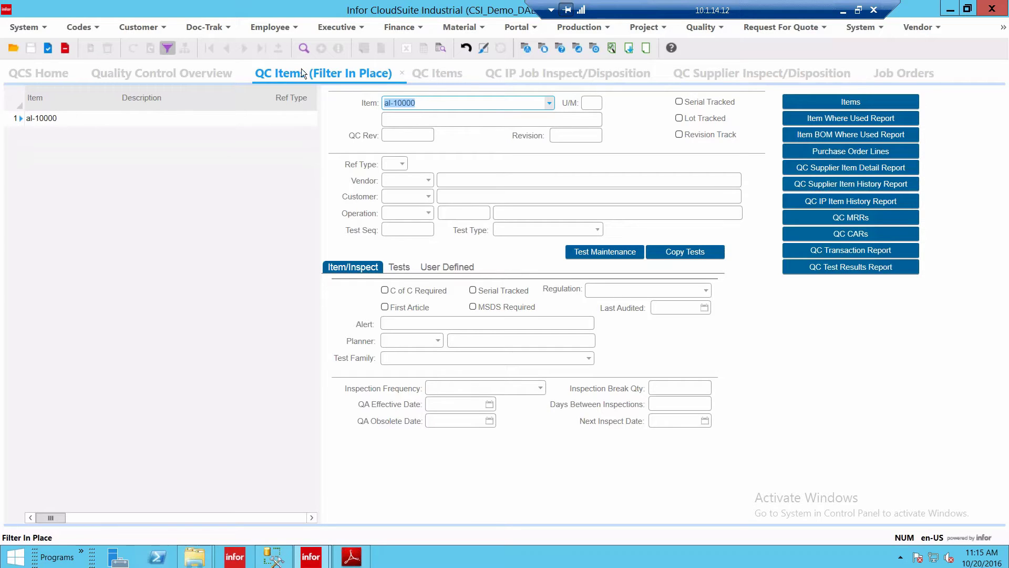
left_click(166, 47)
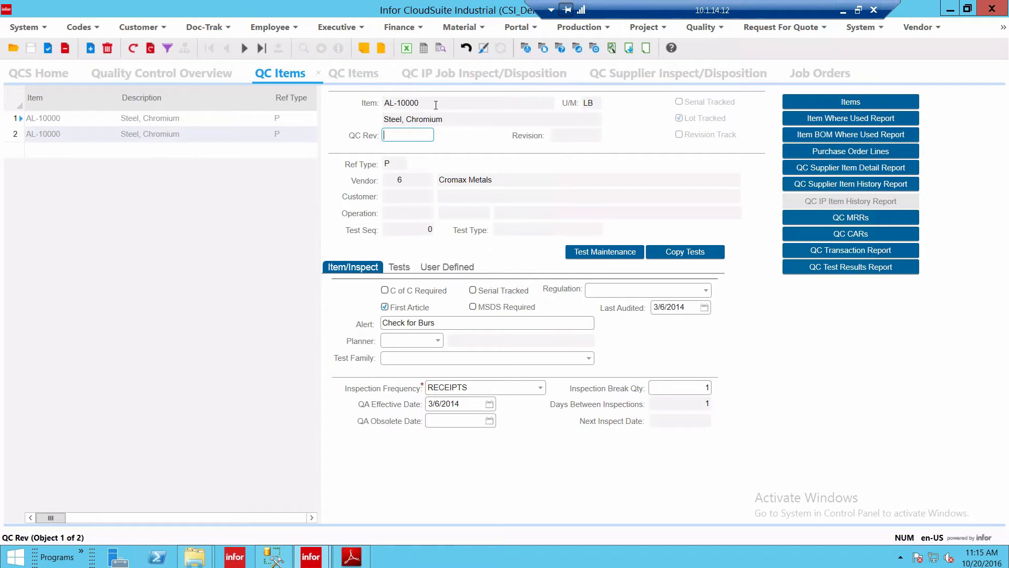
left_click(437, 105)
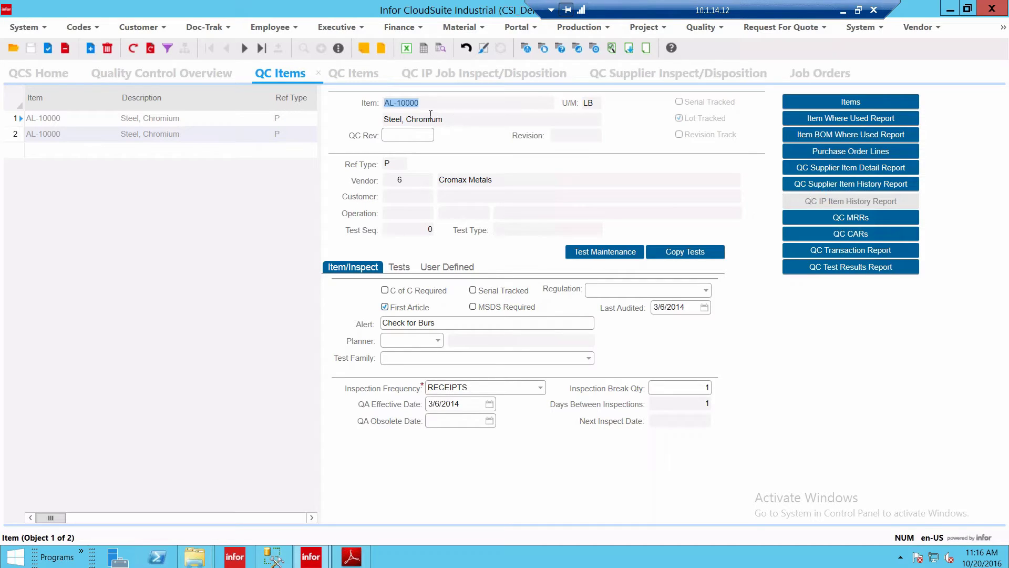
- Look through the reference type options available in the item filter, leave the type blank and rerun the filter
left_click(391, 163)
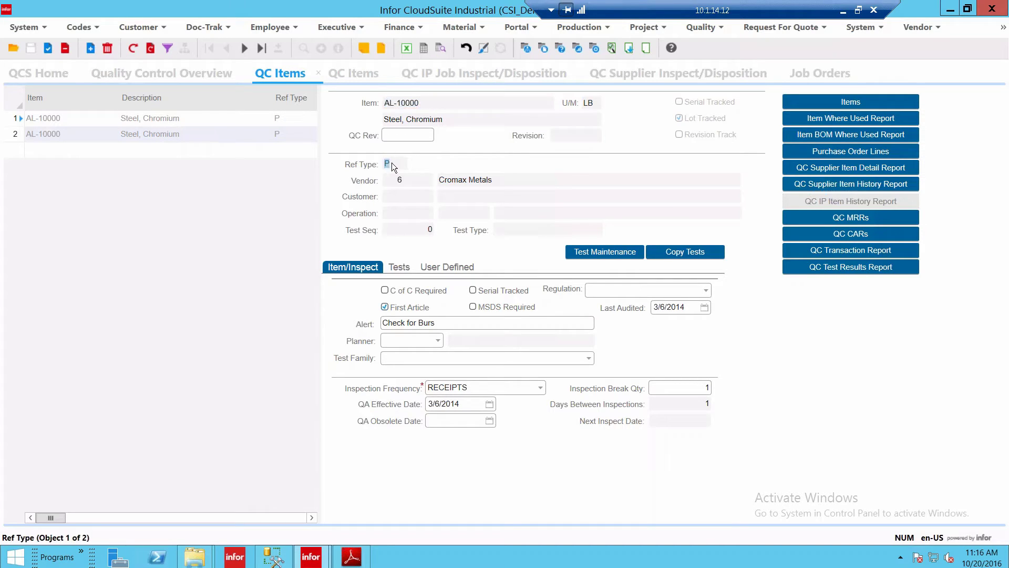
key("F4")
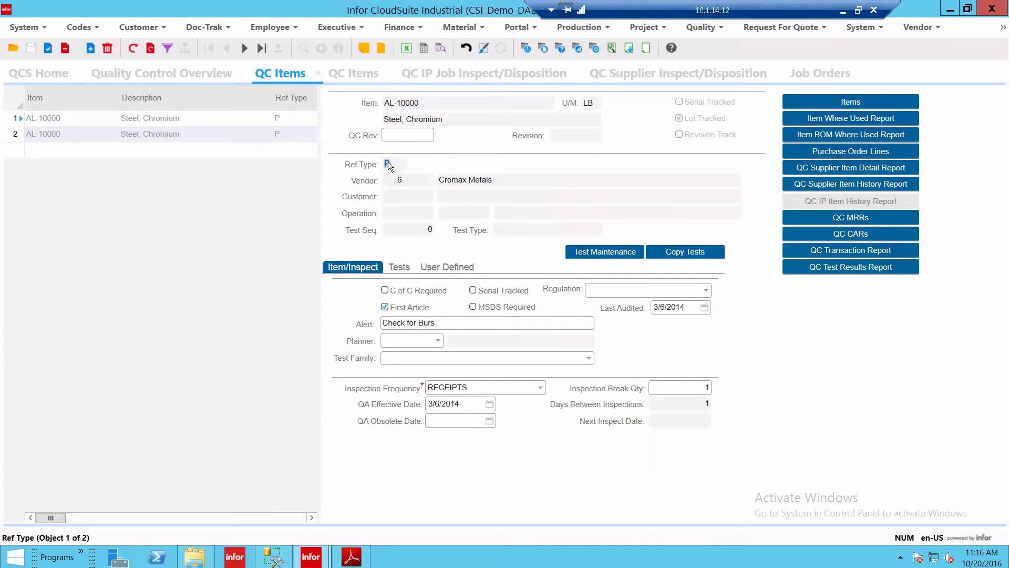
left_click(401, 165)
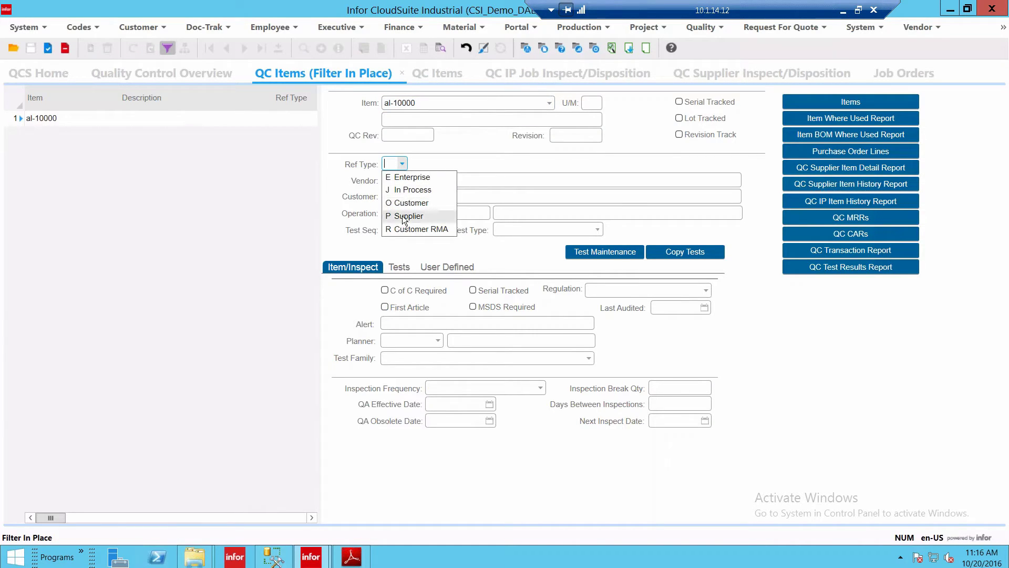
left_click(478, 145)
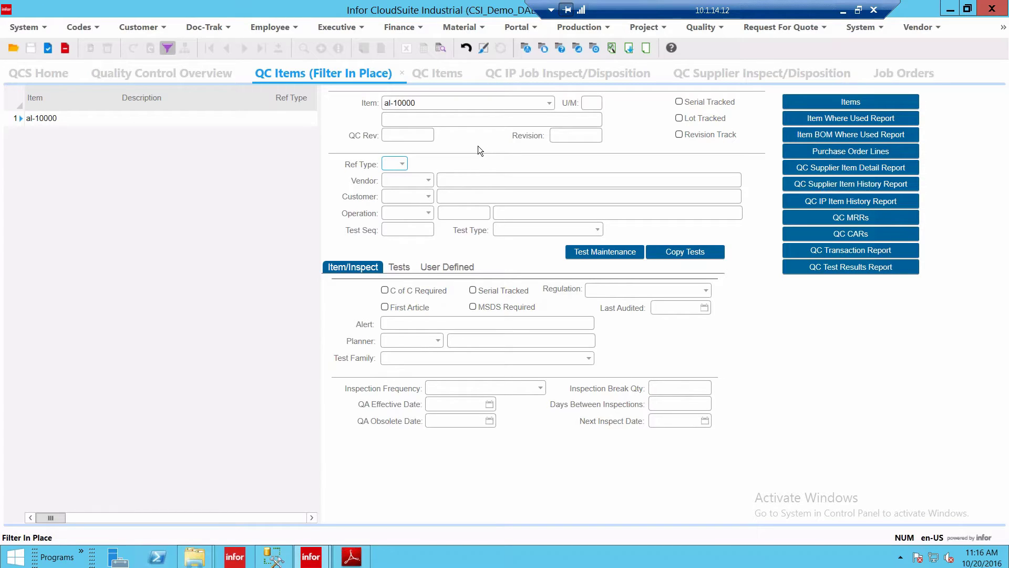
key("F4")
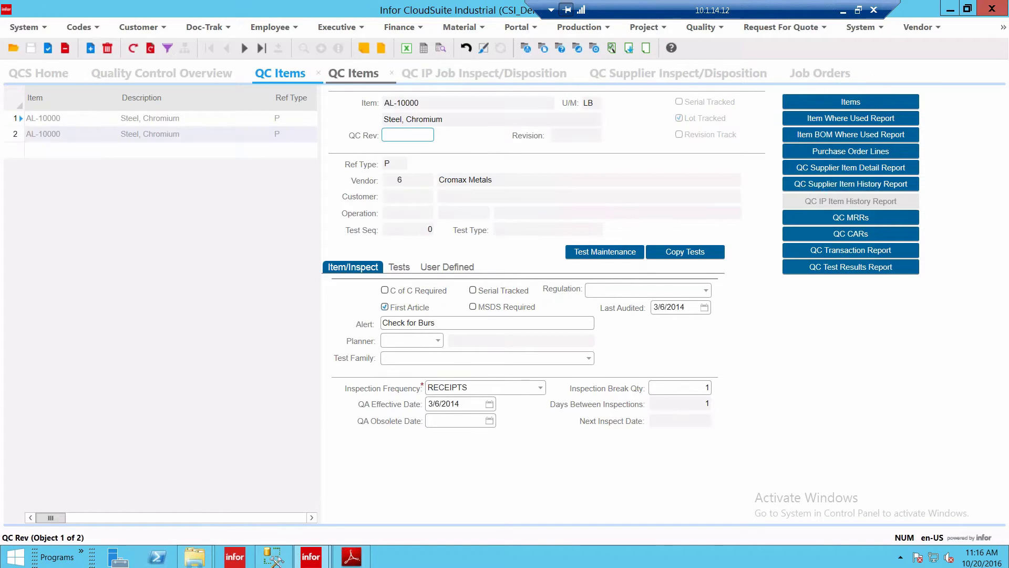
- Check the item, reference type and vendor fields of the first AL-10000 record
left_click(420, 102)
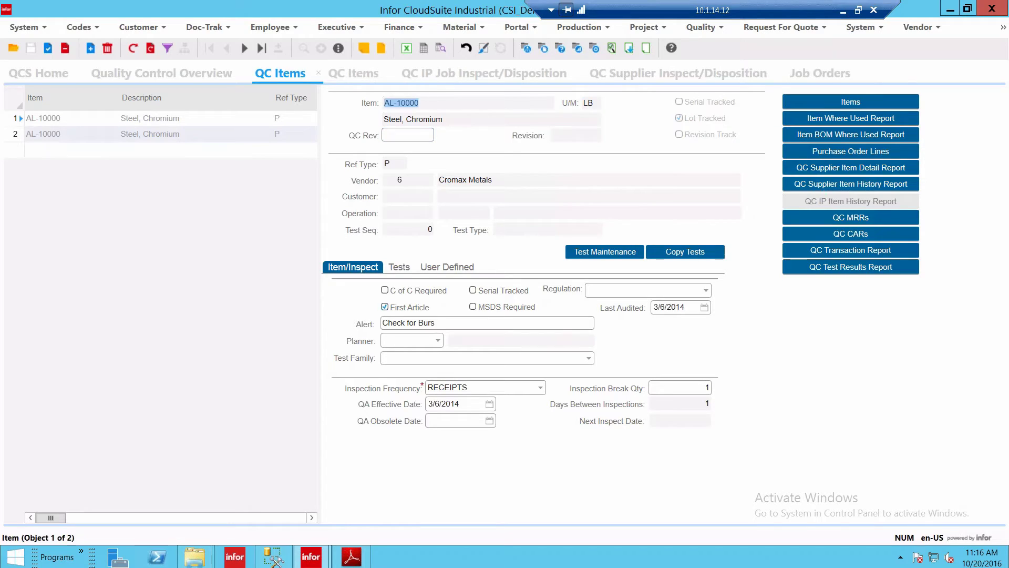
left_click(388, 165)
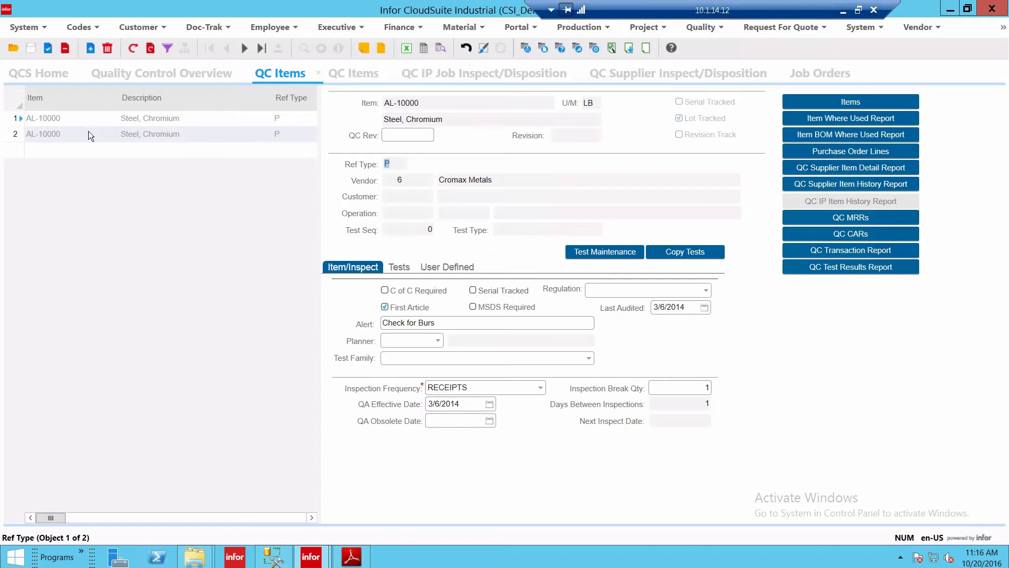
left_click(57, 121)
left_click(387, 181)
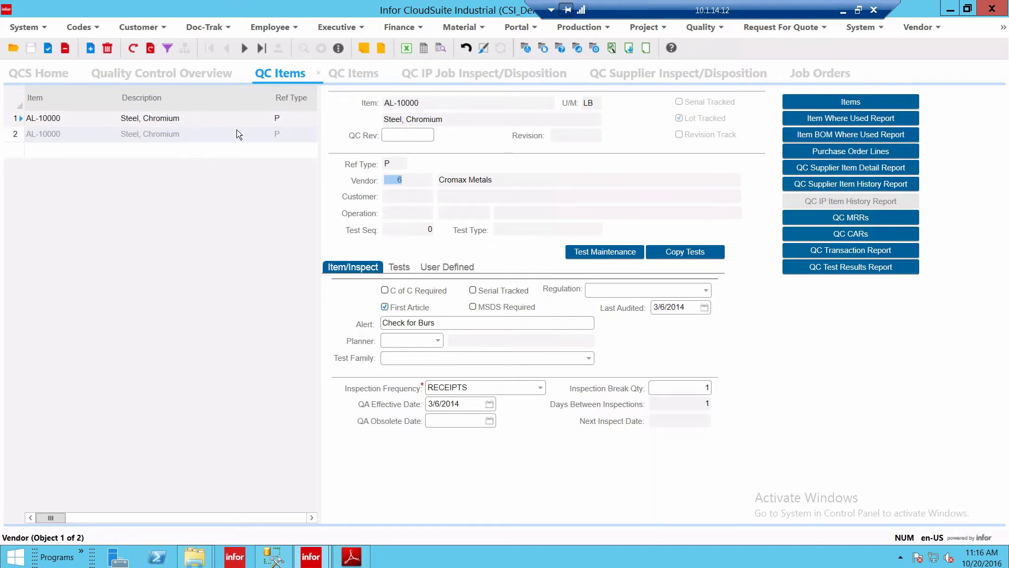
left_click(393, 110)
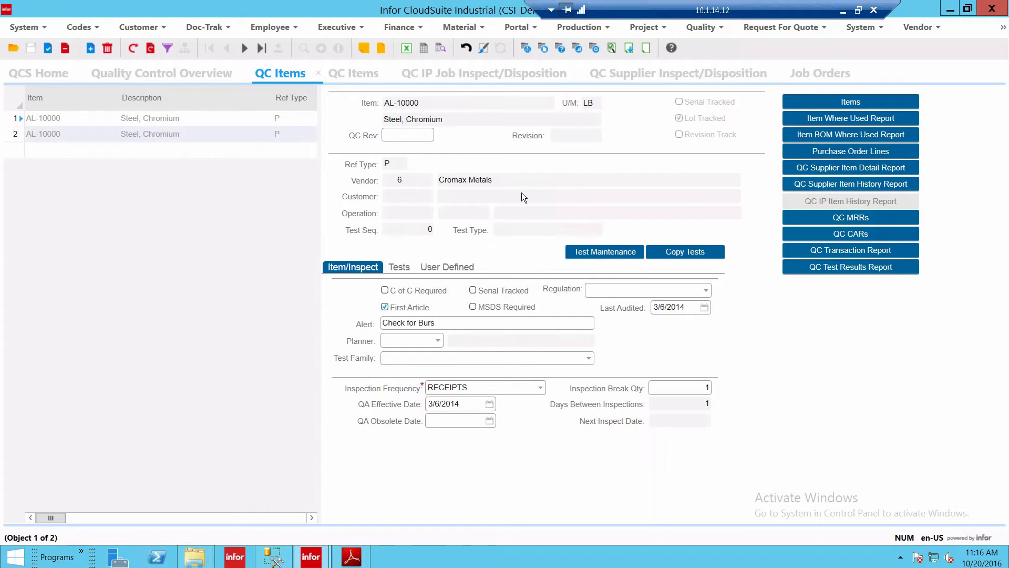
left_click(512, 180)
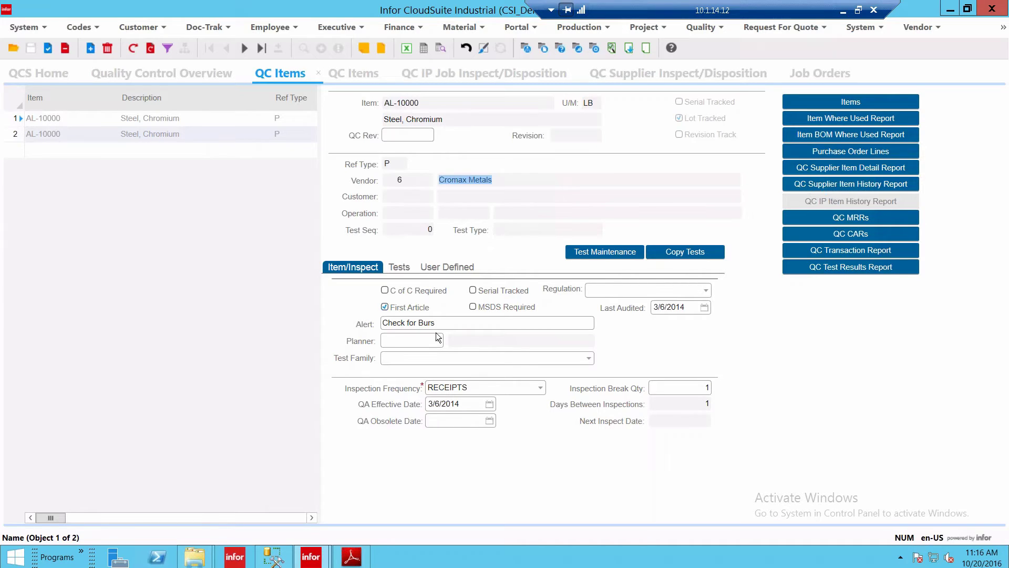
- Review the tests defined for AL-10000 under vendor Cromax Metals, narrowing the Characteristic column to show more of the grid
left_click(402, 267)
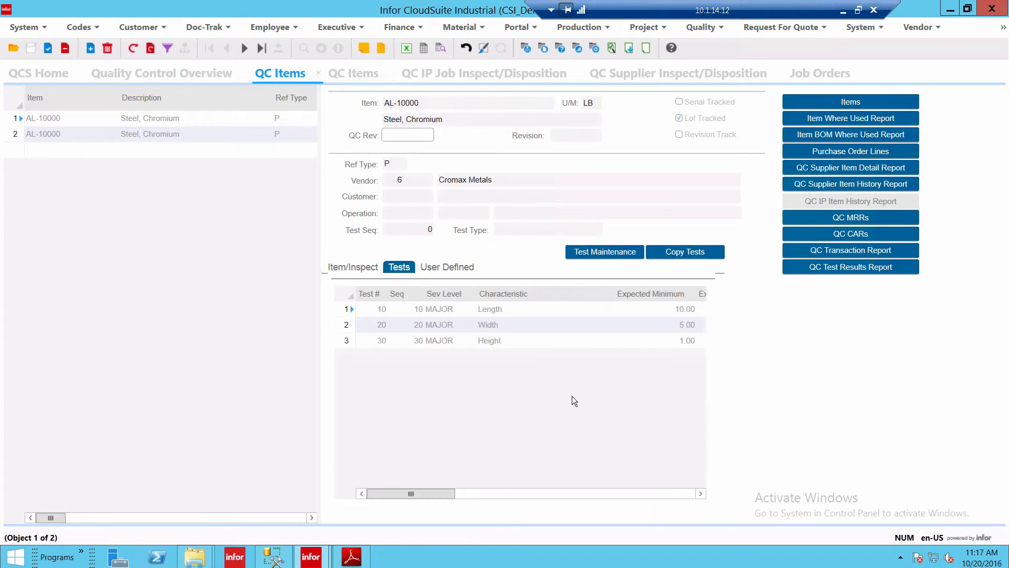
left_click_drag(617, 294, 590, 293)
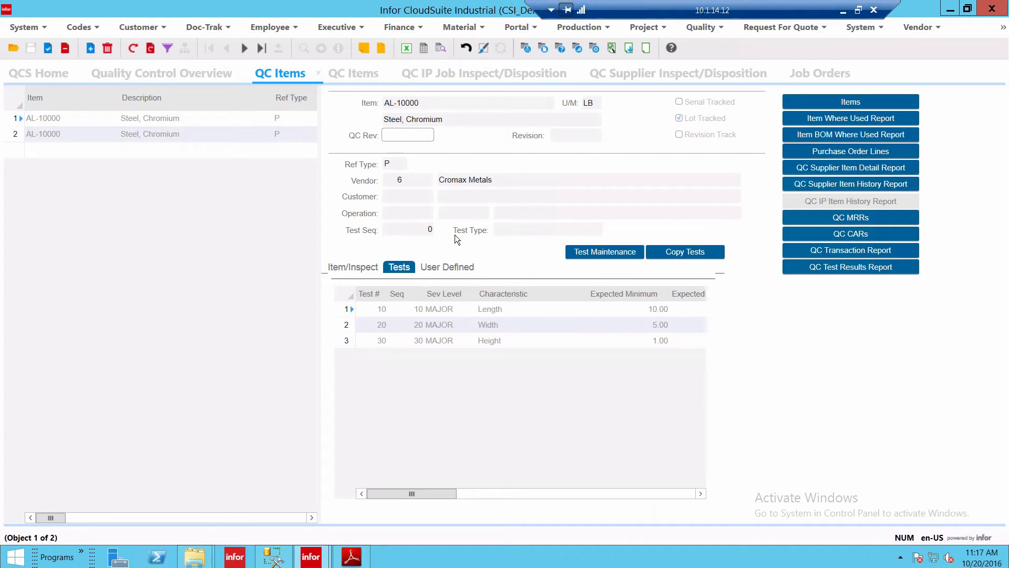
left_click_drag(497, 180, 442, 185)
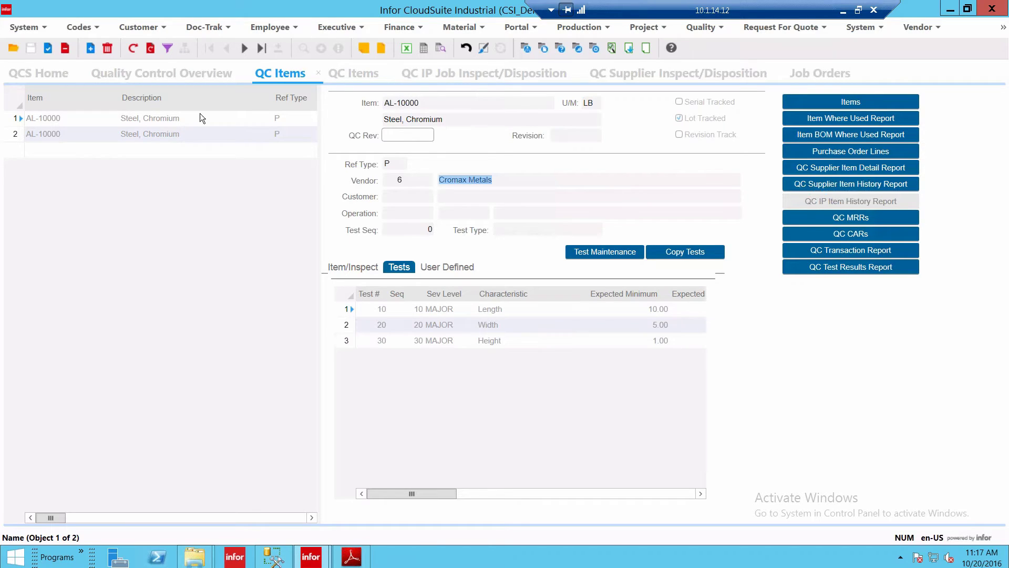
- Examine the vendor field, tests and inspection settings of the second AL-10000 record
left_click(123, 134)
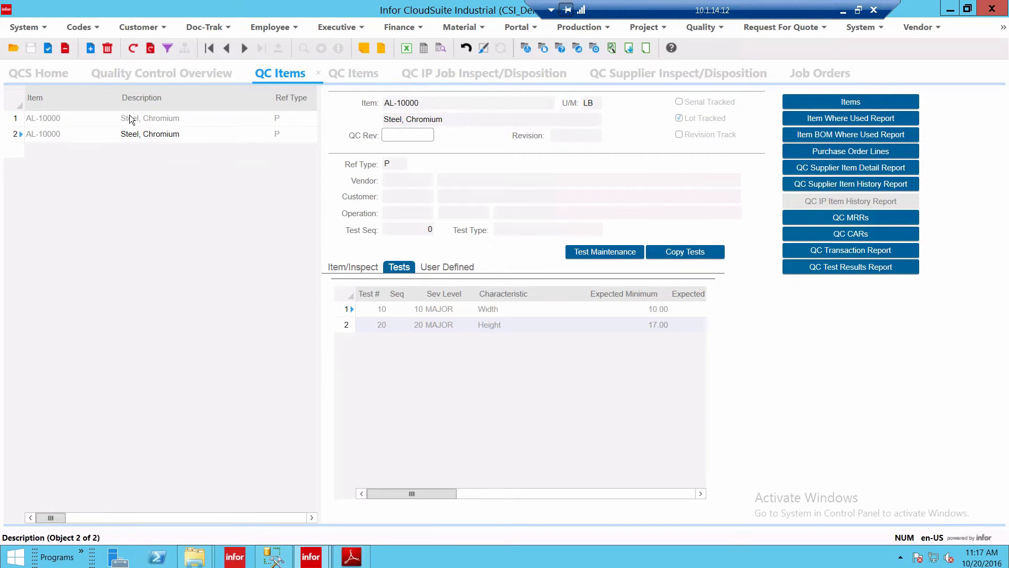
left_click(73, 133)
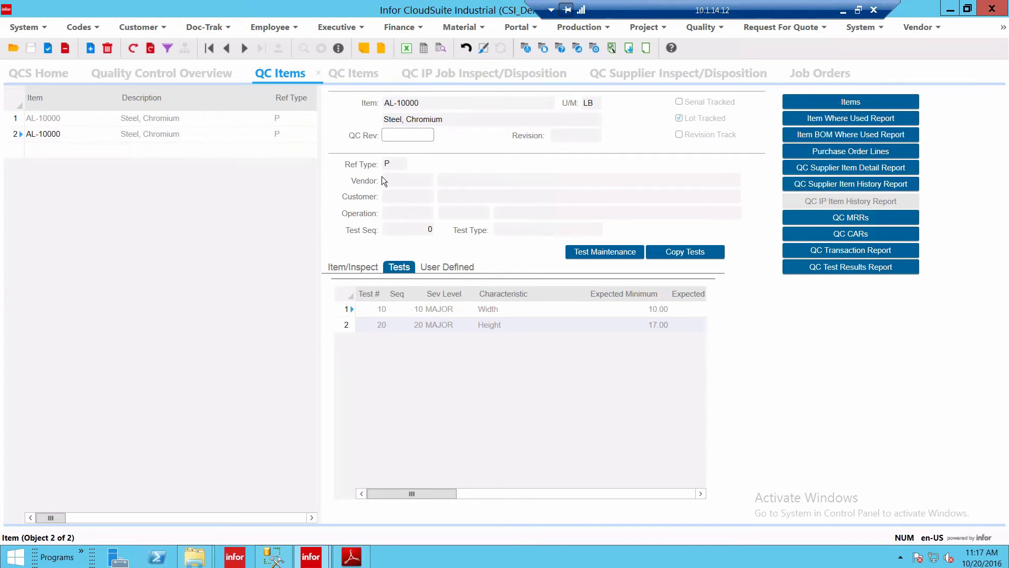
left_click(412, 183)
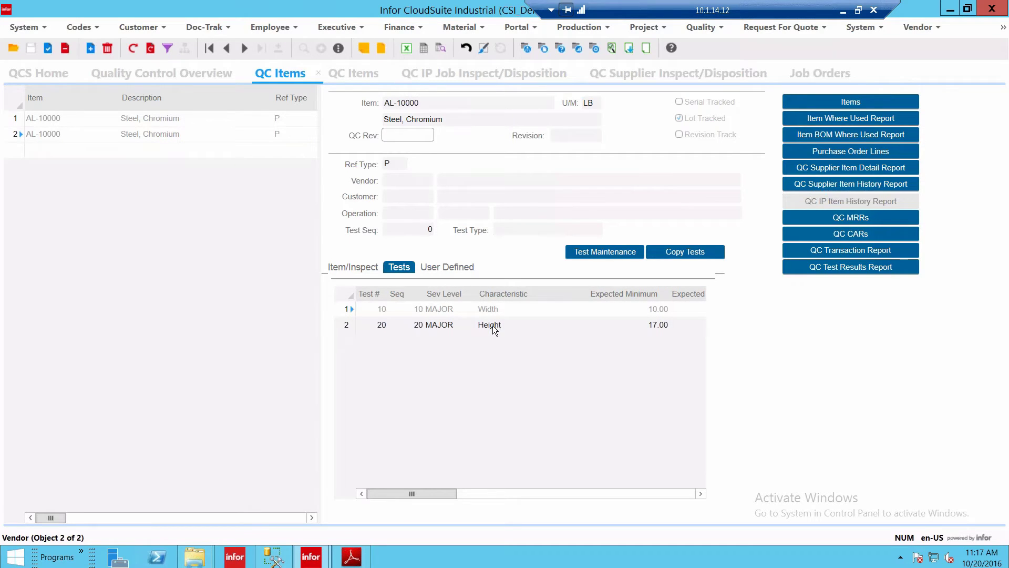
left_click(344, 265)
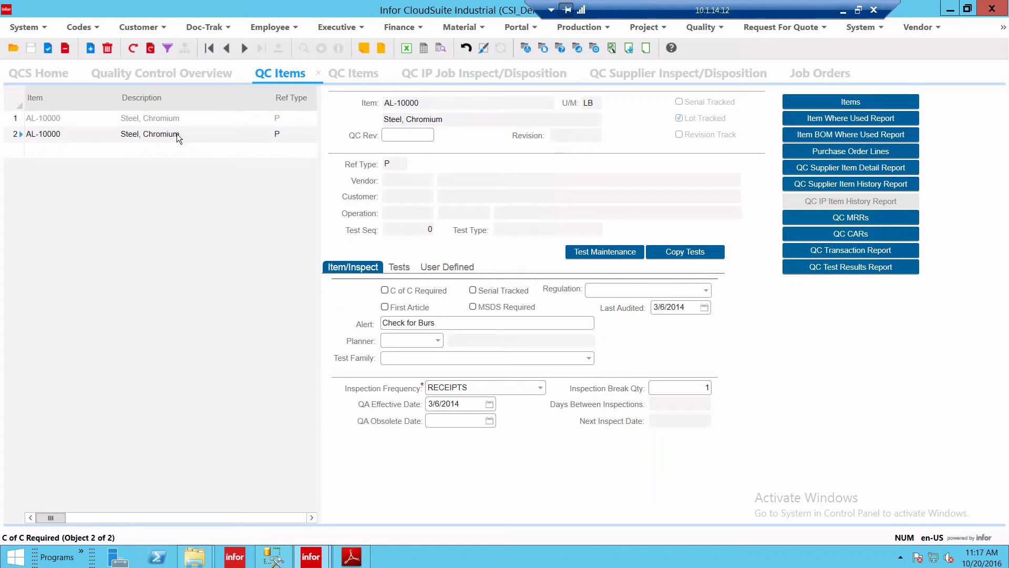
- Try an inspection break quantity of 3 on the Cromax Metals record, and discard the unsaved change
left_click(146, 120)
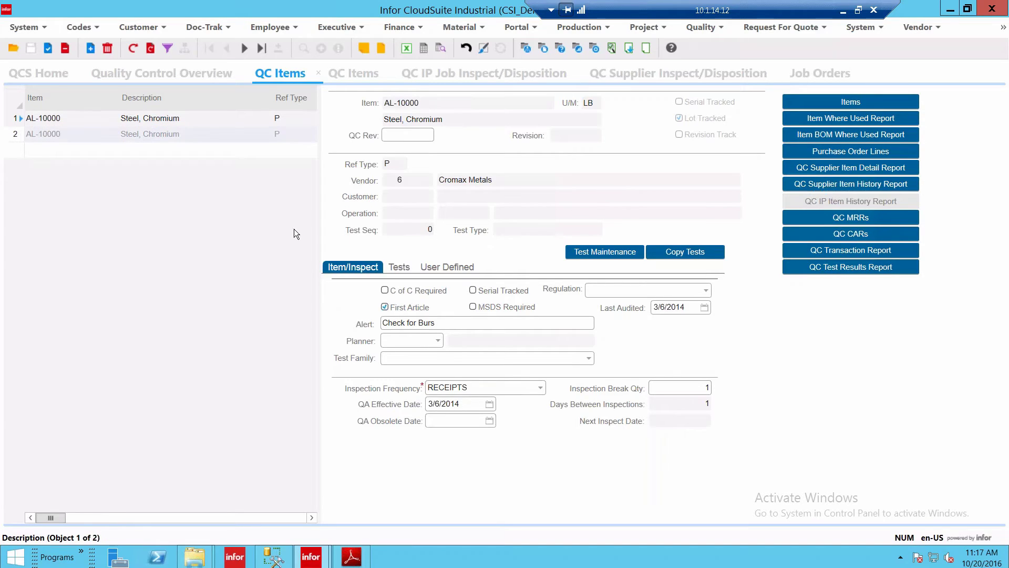
left_click(703, 389)
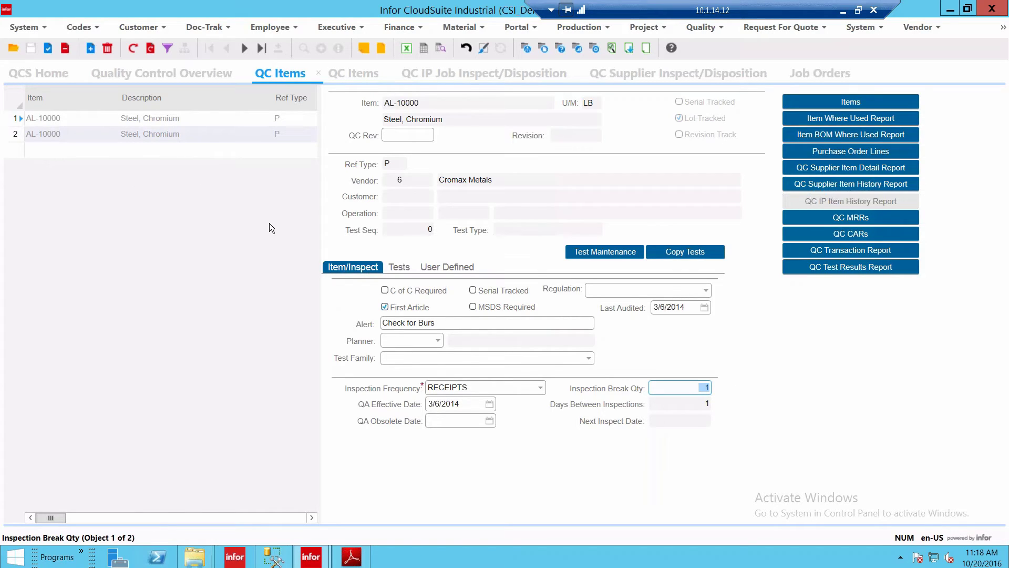
type("3")
key("shift+Home")
left_click(150, 50)
- Review the available inspection frequency options for the Cromax Metals record without changing the selection
left_click(541, 388)
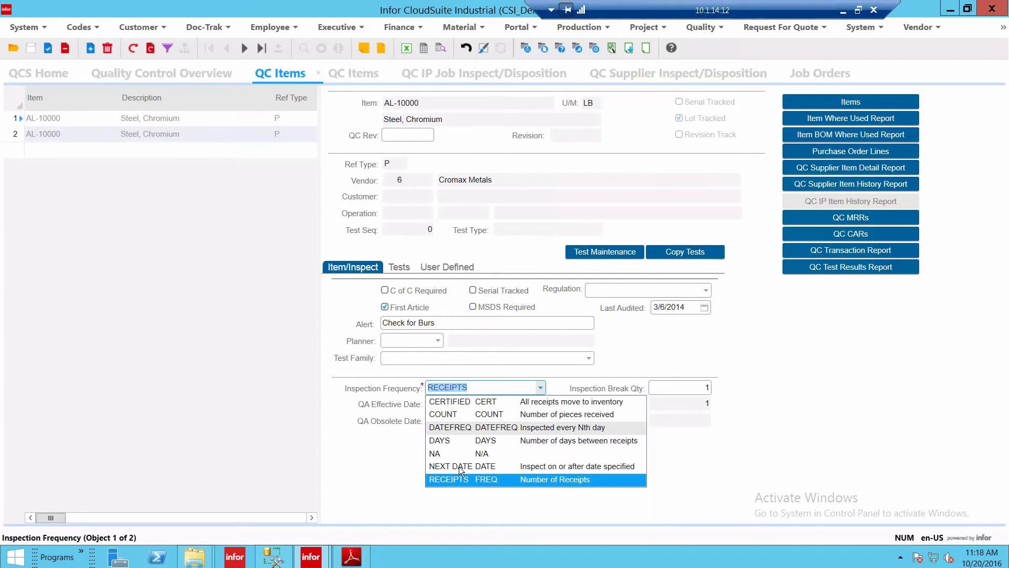
left_click(812, 373)
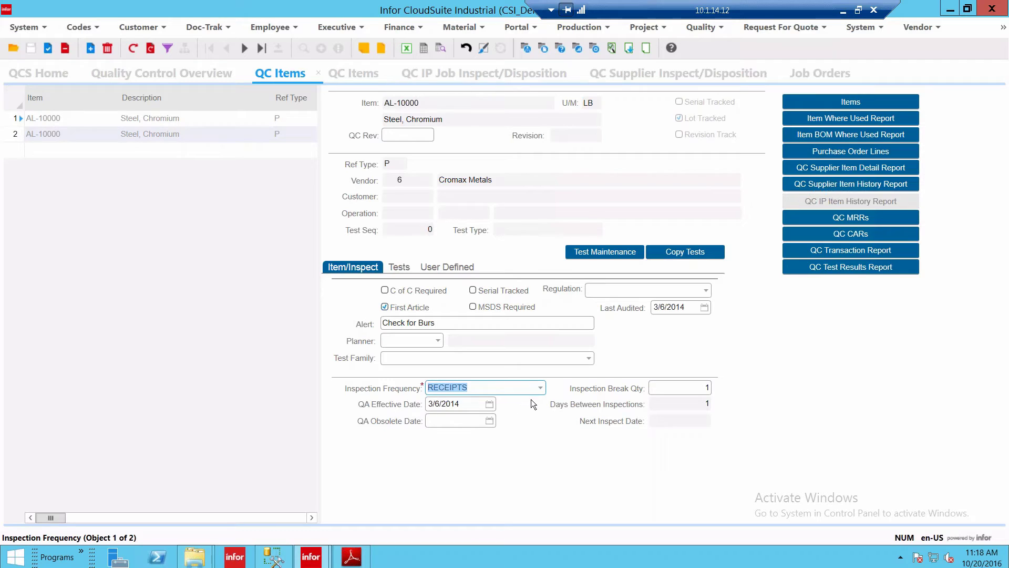
left_click(544, 386)
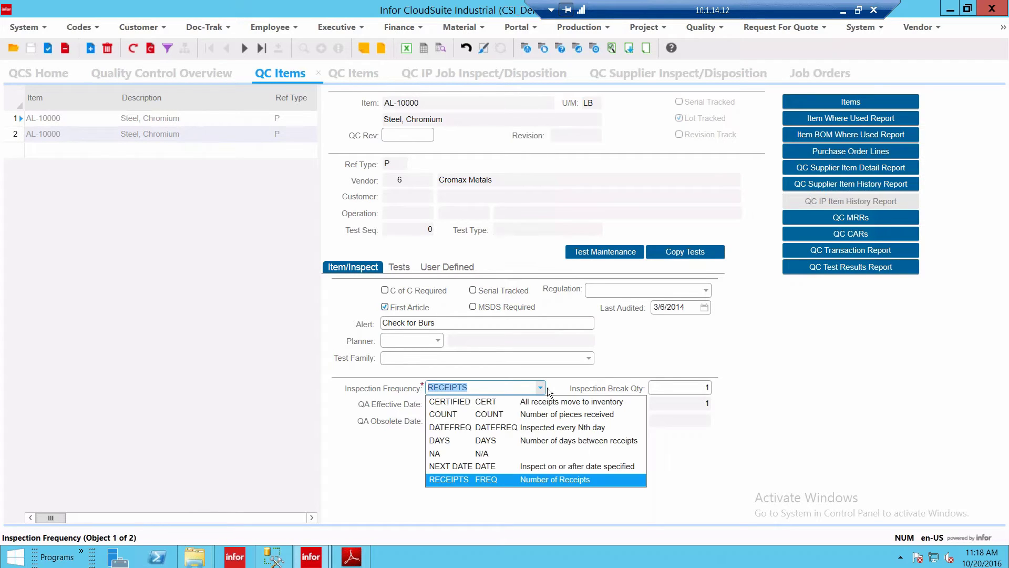
left_click(657, 346)
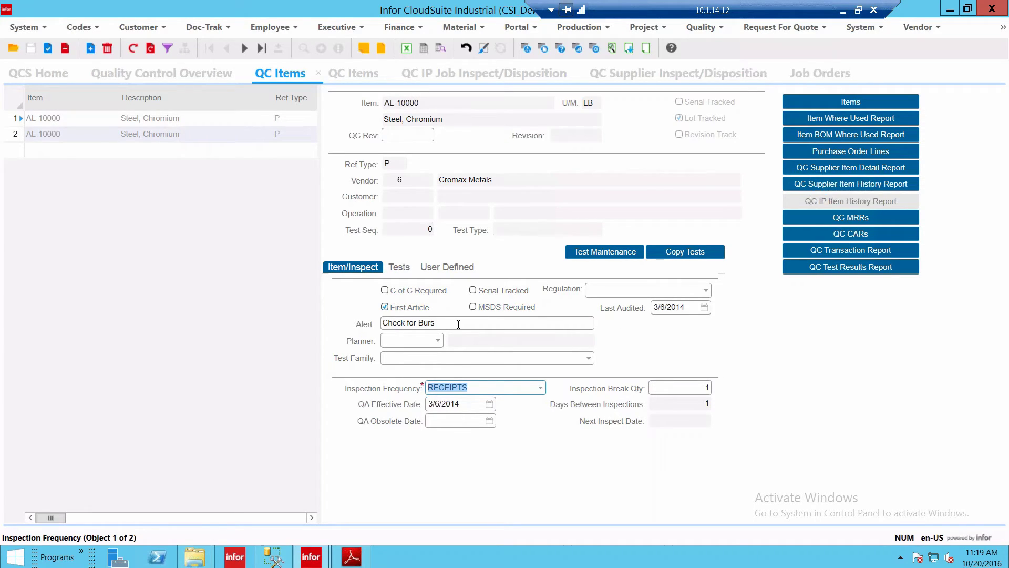
- Examine the alert text, test family and item fields of the Cromax Metals record
left_click(457, 325)
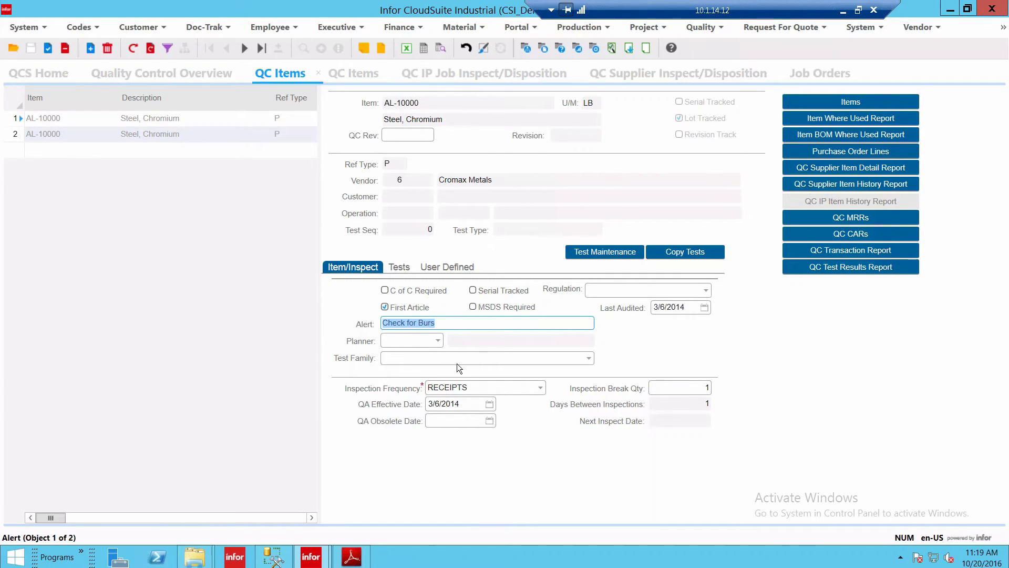
left_click(395, 357)
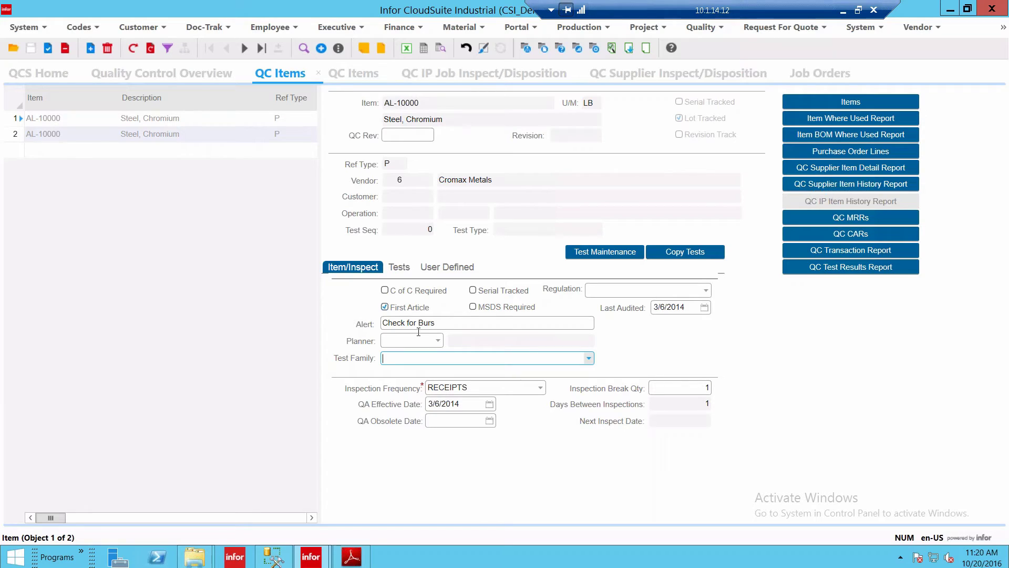
left_click_drag(437, 103, 352, 103)
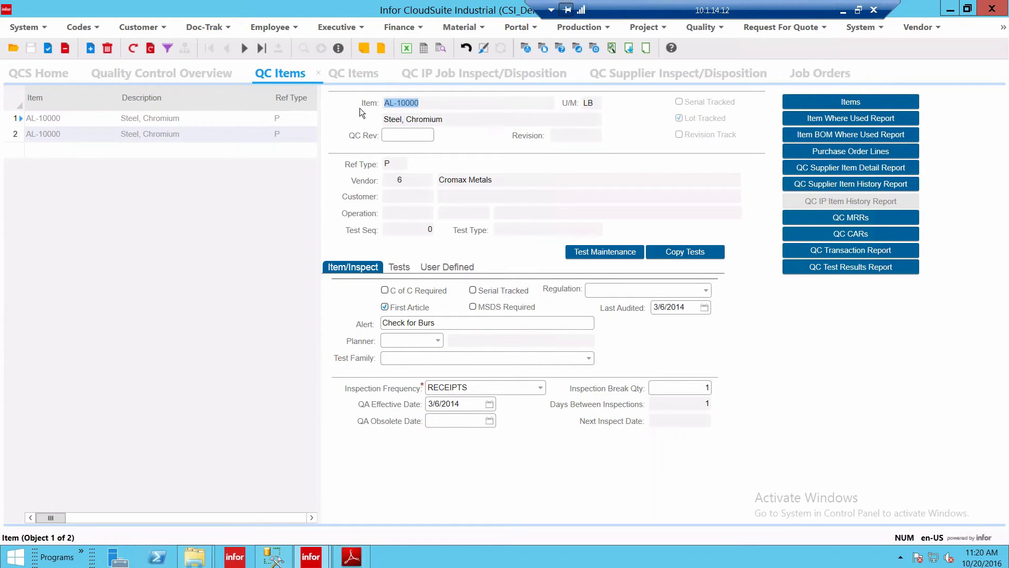
left_click(383, 360)
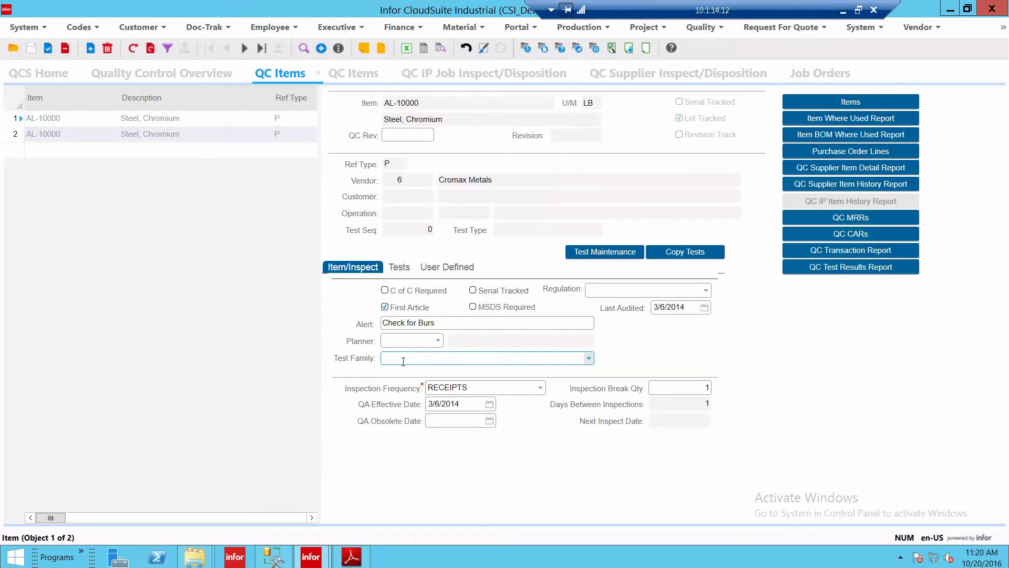
- Compare the item's defined tests with its general inspection settings on the Cromax Metals record
left_click(401, 266)
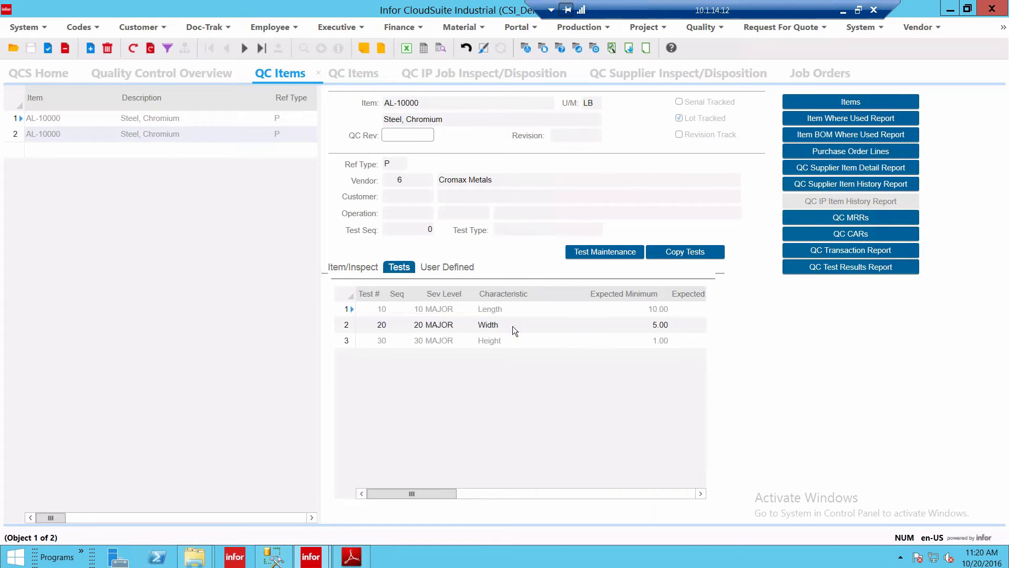
left_click(408, 103)
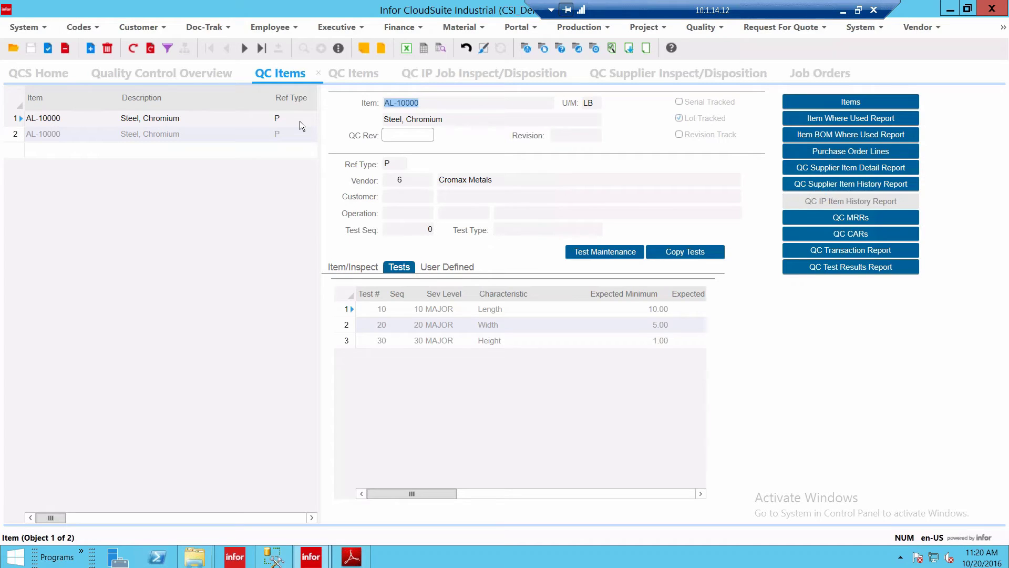
left_click(348, 264)
left_click(399, 263)
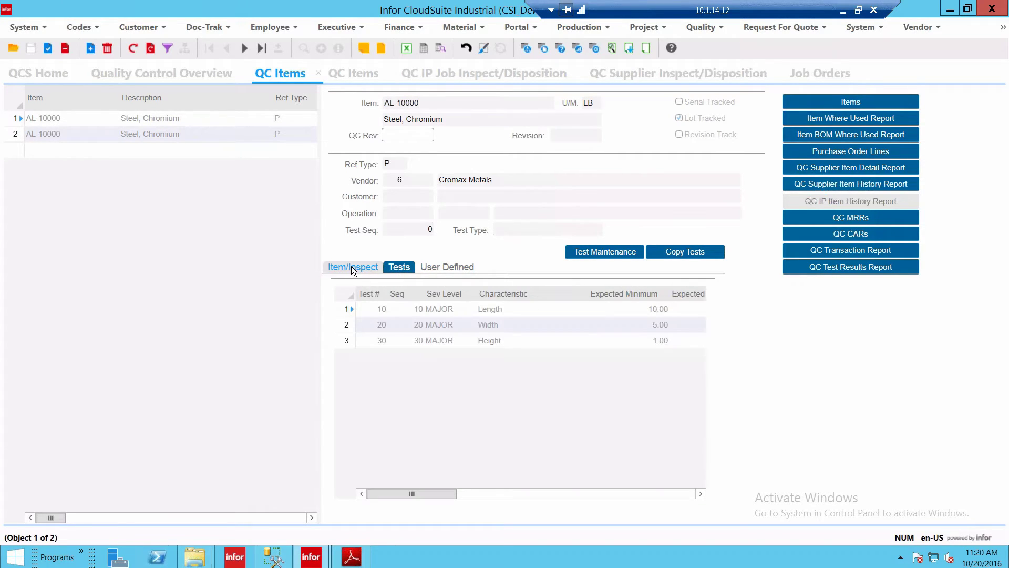
left_click(351, 266)
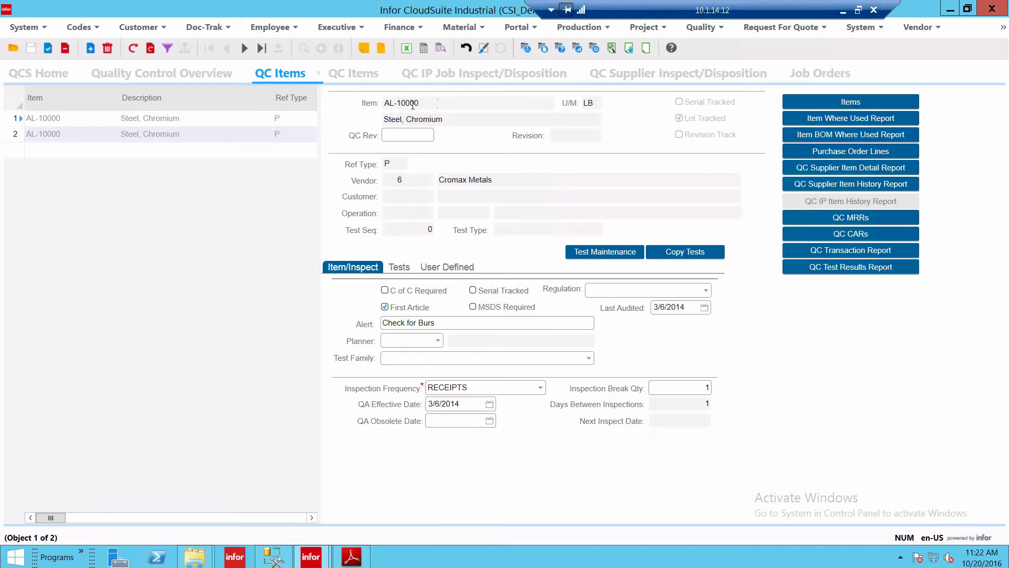
left_click(435, 103)
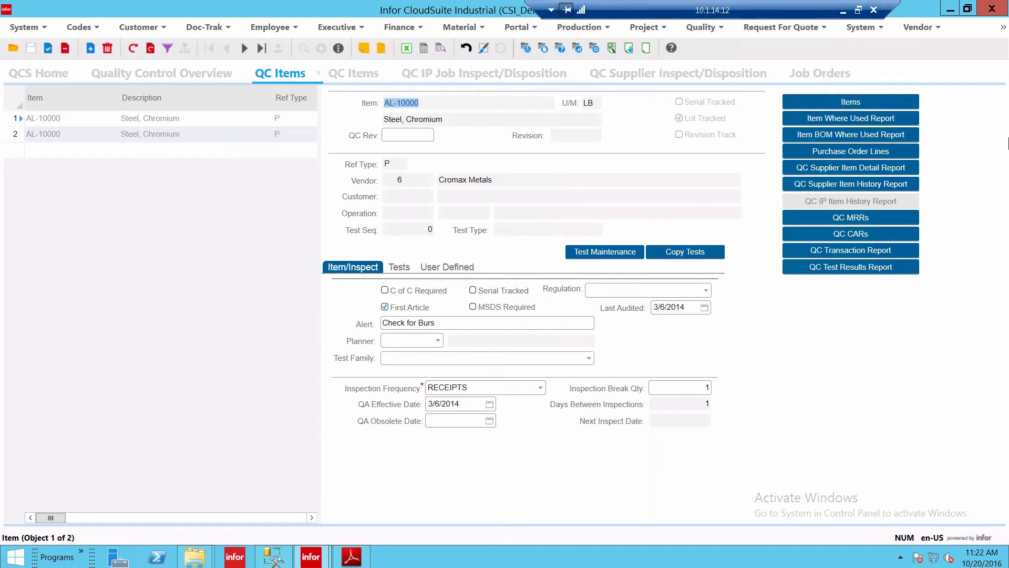
- Open Purchase Order Receiving and load the Cromax Metals purchase order for AL-10000 by its number
left_click(1000, 74)
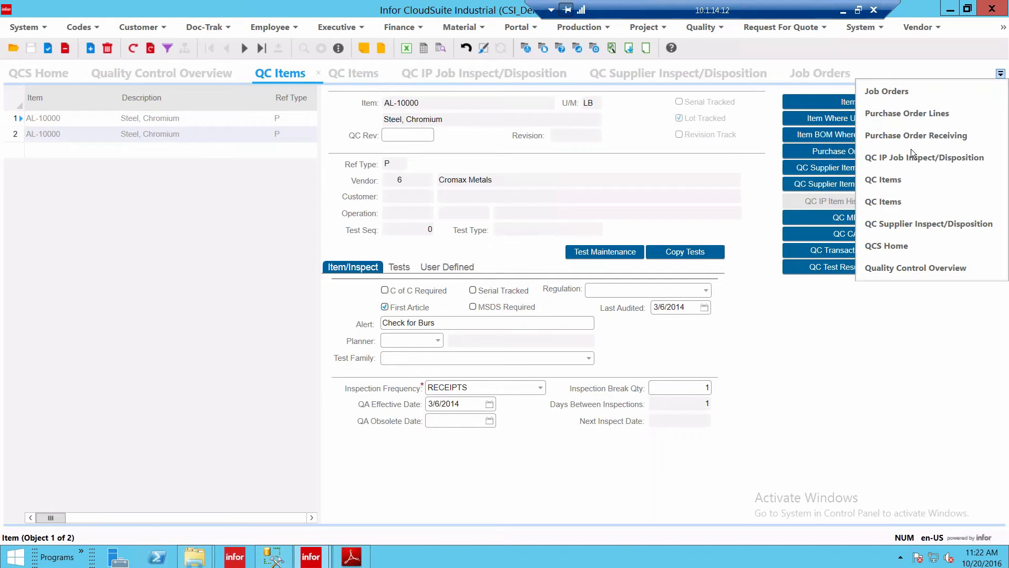
left_click(128, 155)
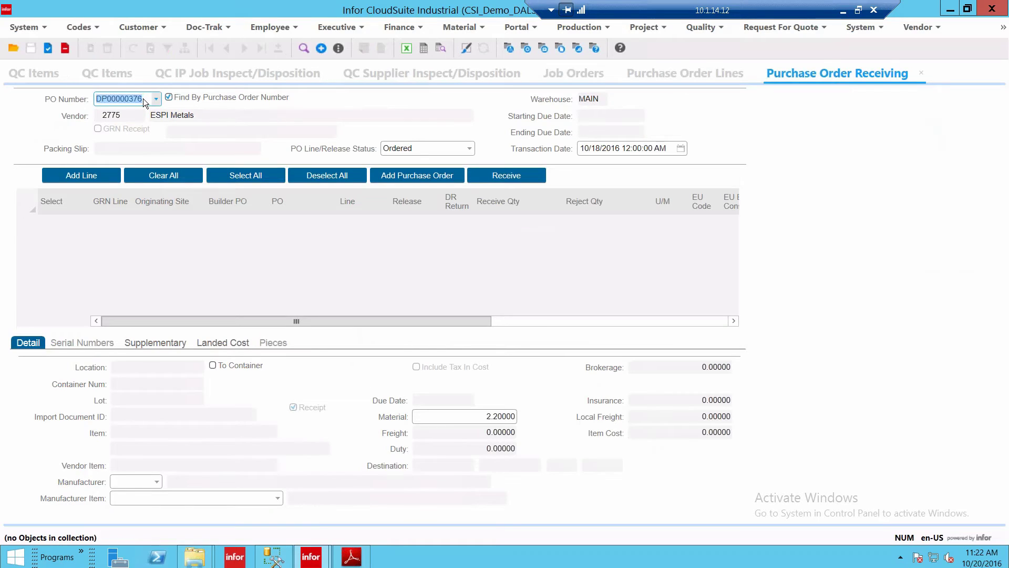
left_click(142, 99)
key("BackSpace")
type("5")
key("Tab")
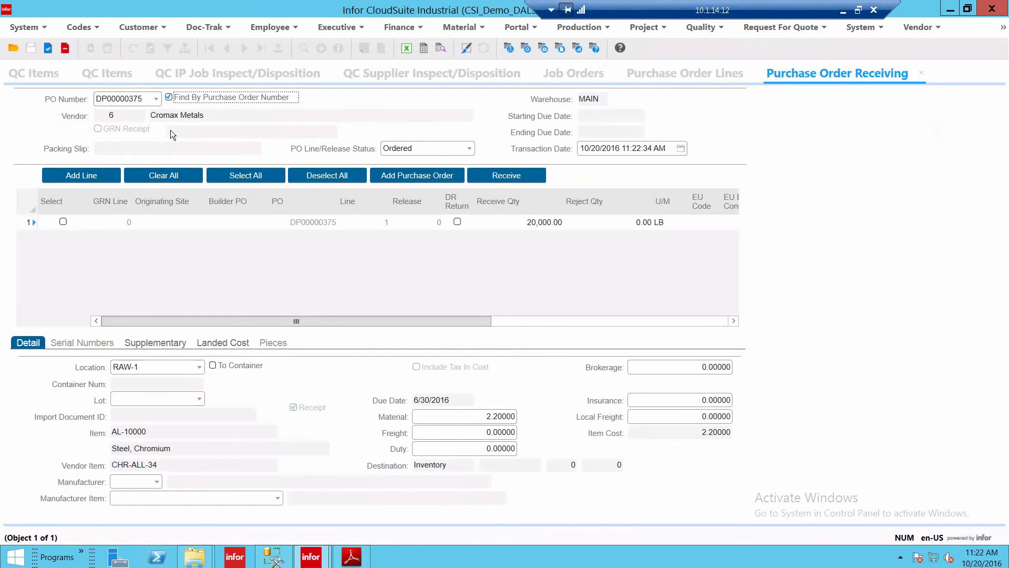
- Load the ESPI Metals purchase order for AL-10000 by changing the purchase order number
left_click(147, 100)
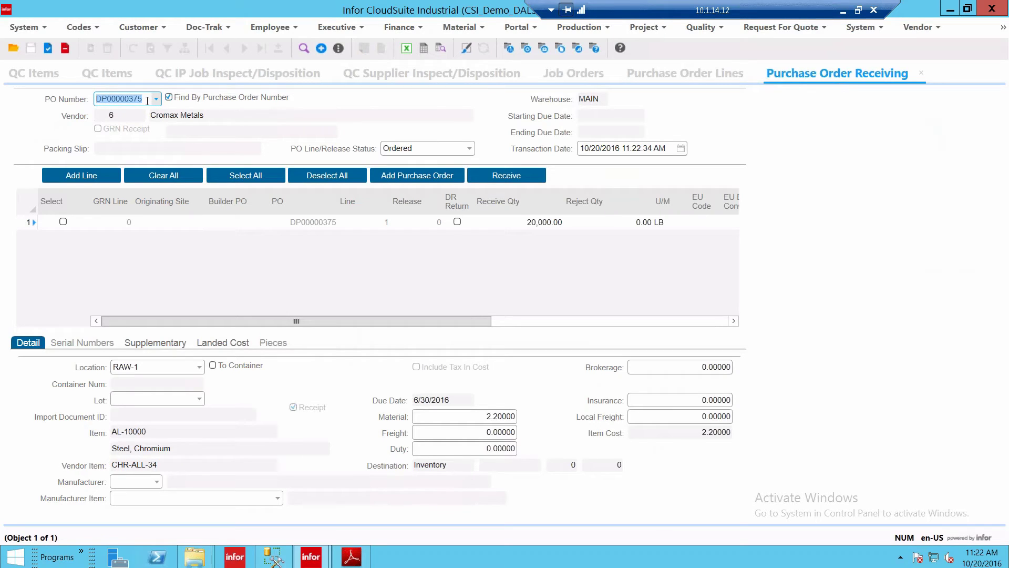
left_click(140, 100)
key("BackSpace")
type("6")
key("Tab")
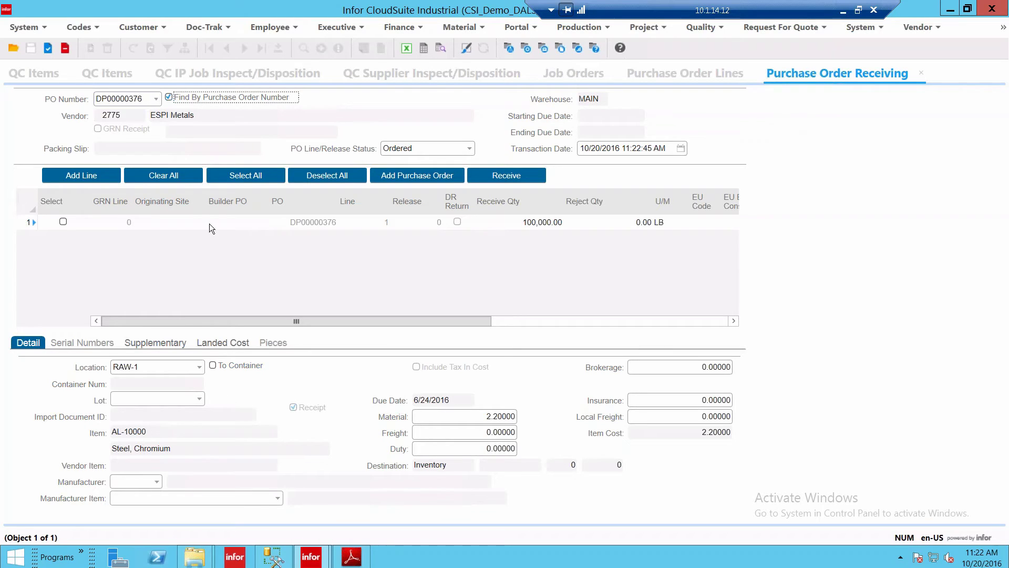
- Select the AL-10000 line for receipt and set its receive quantity to 20,000
left_click(63, 222)
left_click(63, 221)
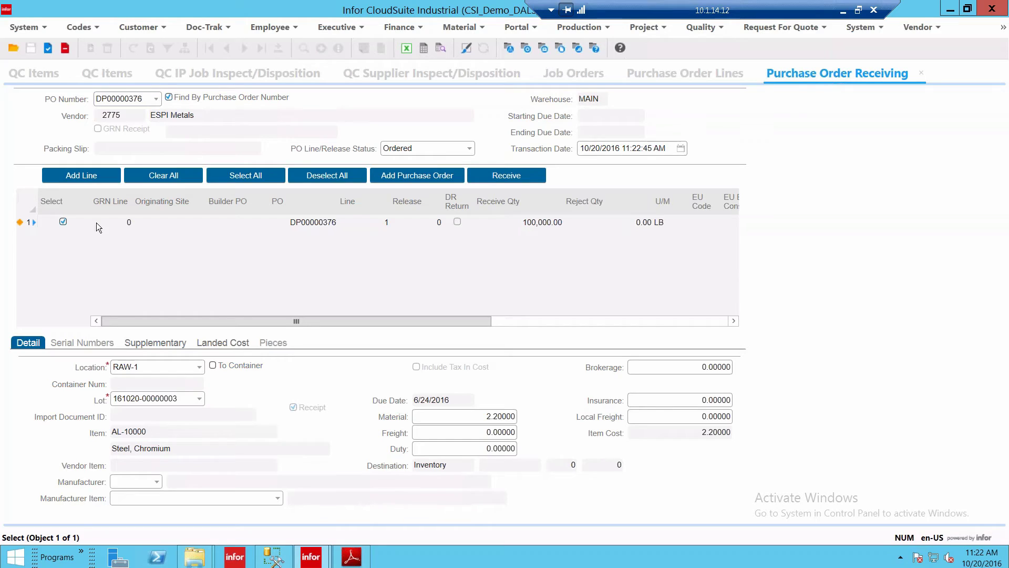
left_click(323, 223)
left_click(547, 223)
type("20,000")
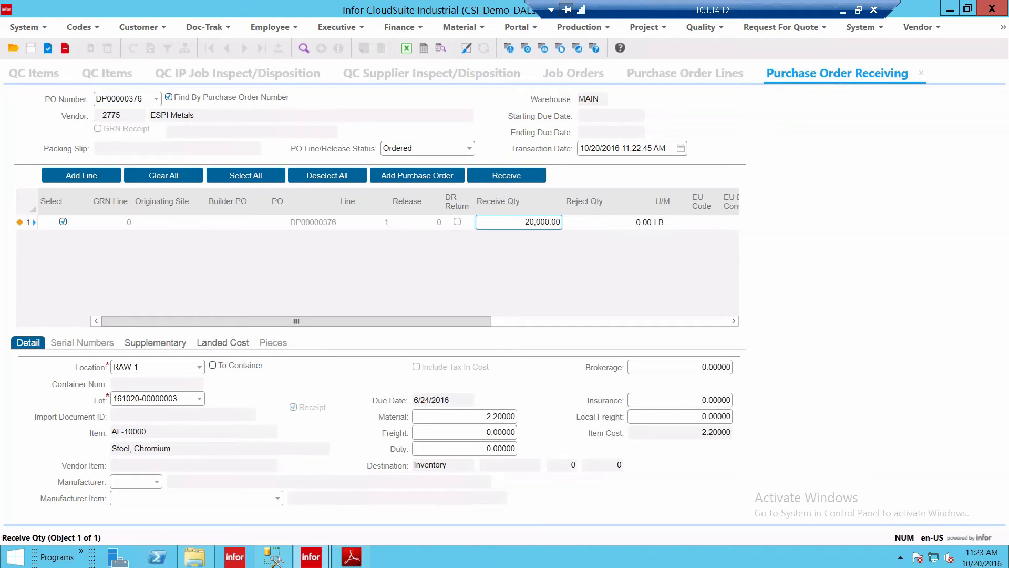
key("Tab")
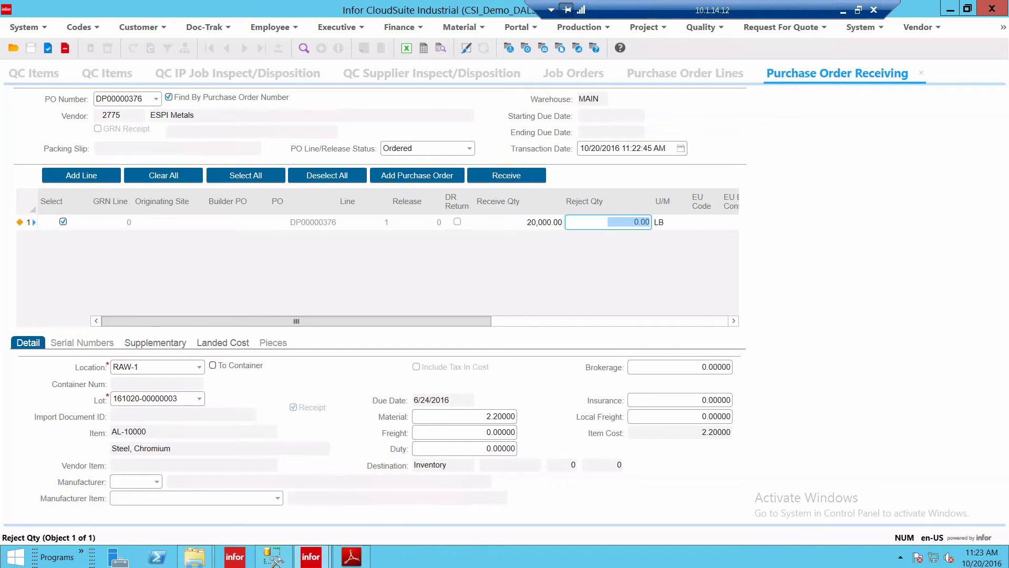
- Receive the selected line, adding its new lot, and acknowledge the posting and QC receiver messages
left_click(499, 178)
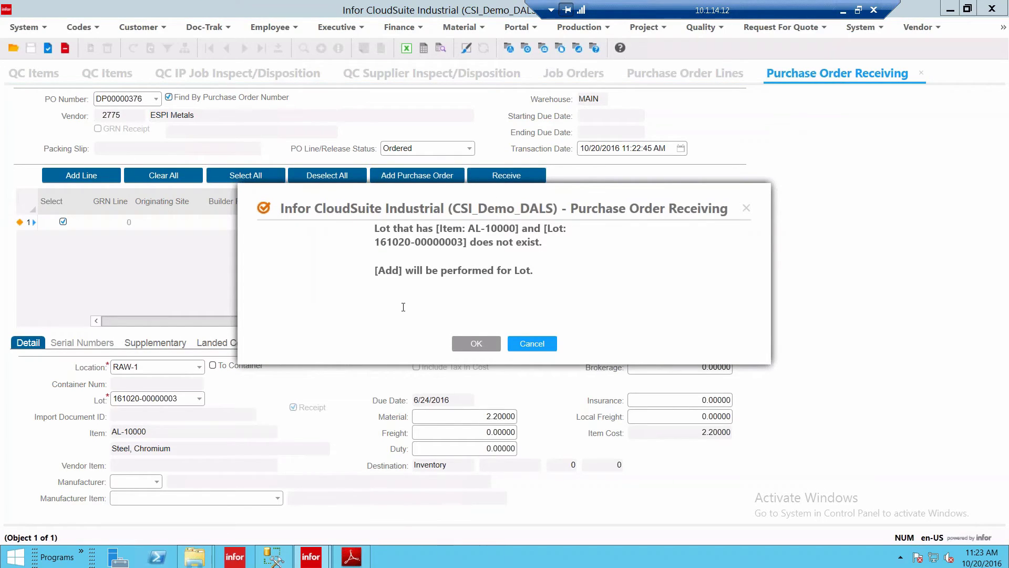
left_click(477, 343)
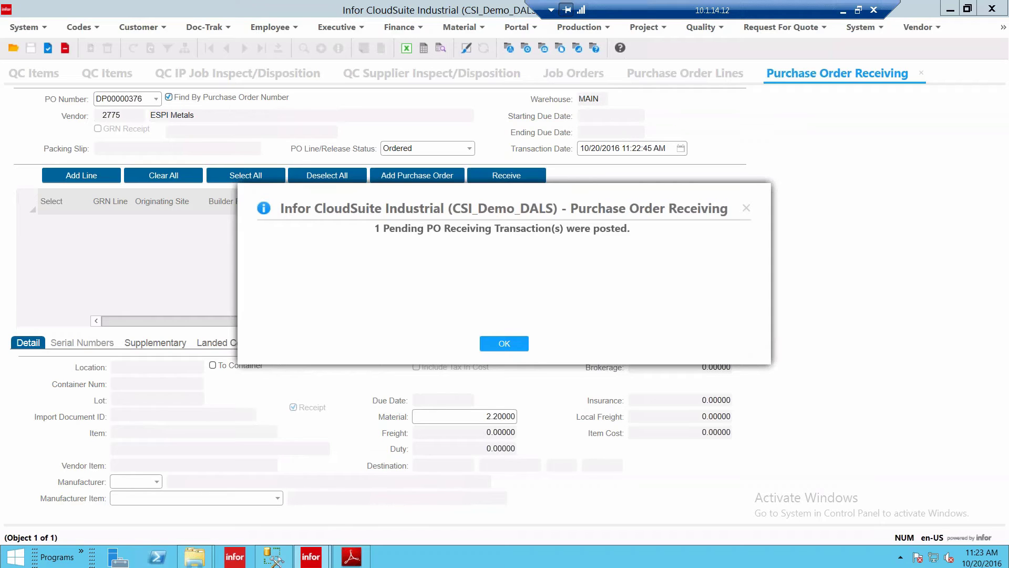
left_click(502, 344)
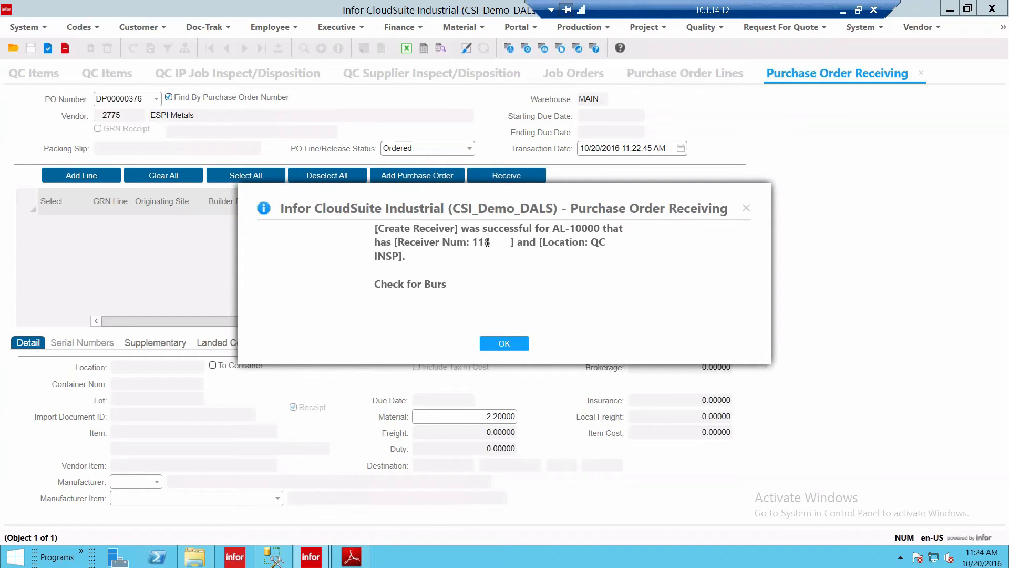
left_click_drag(491, 245, 475, 244)
double_click(594, 242)
left_click(507, 342)
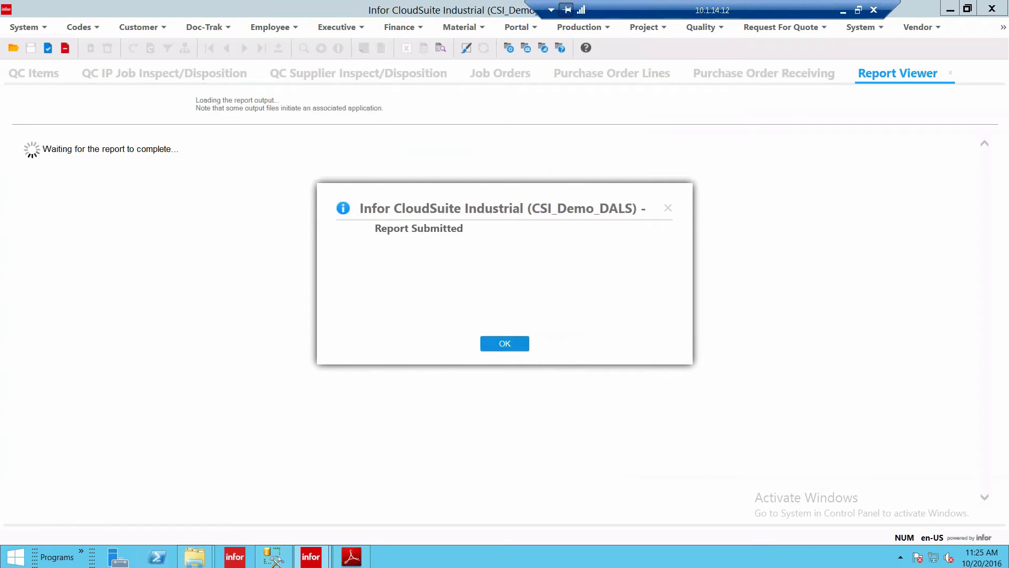
- Review the QC receipt tag for the received lot and close the report output
key("Return")
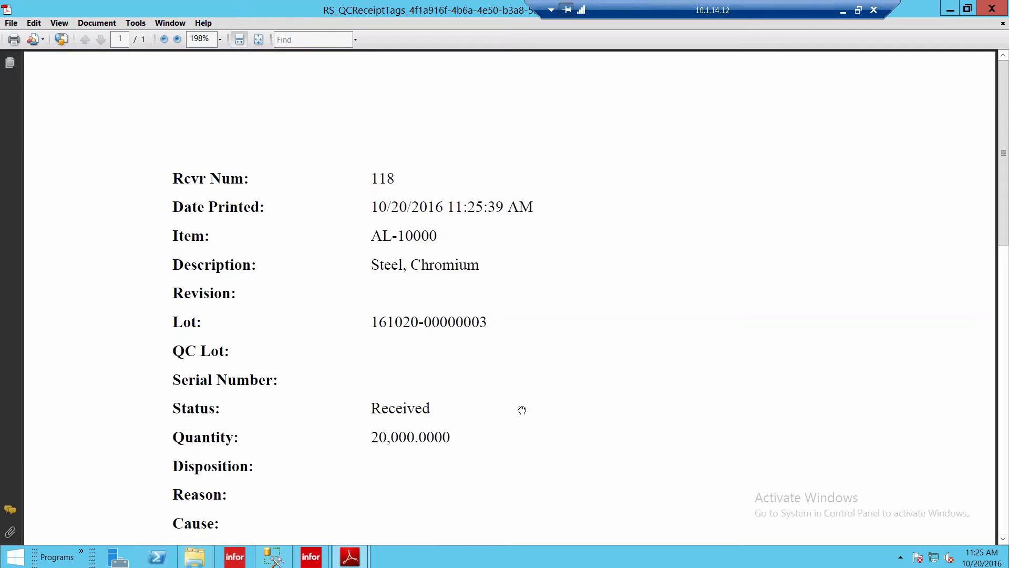
scroll(522, 410, "down", 4)
scroll(522, 410, "down", 6)
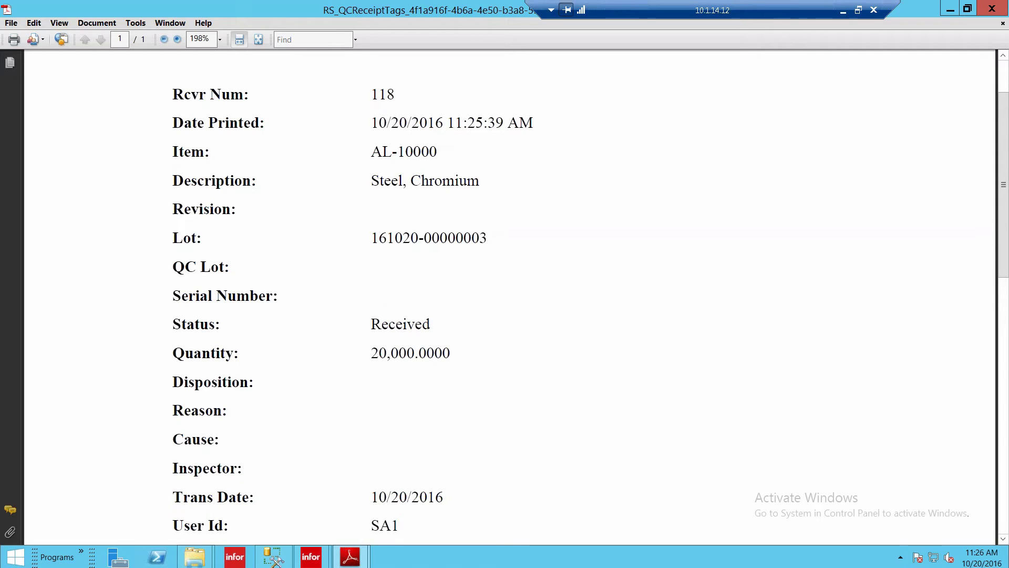
left_click(993, 9)
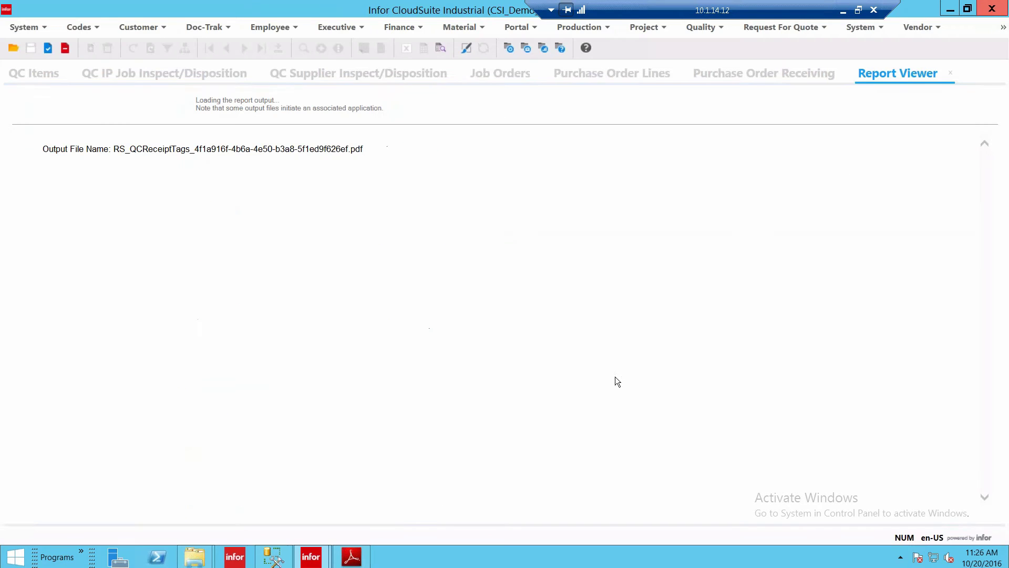
left_click(950, 73)
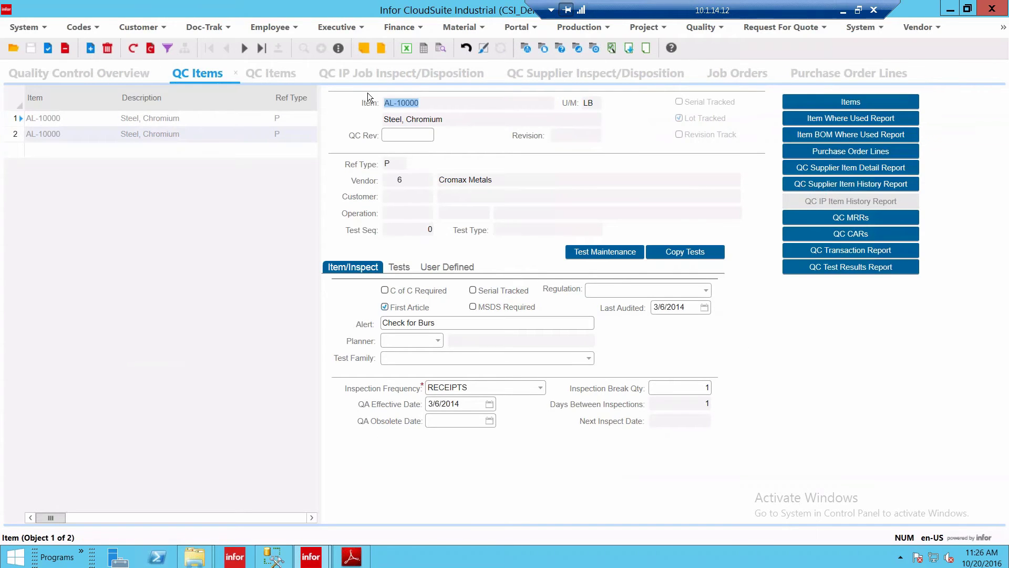
- Go to QC Supplier Inspect/Disposition through QCS Home and filter the receivers by a create date of 10/20/2016
left_click(1000, 73)
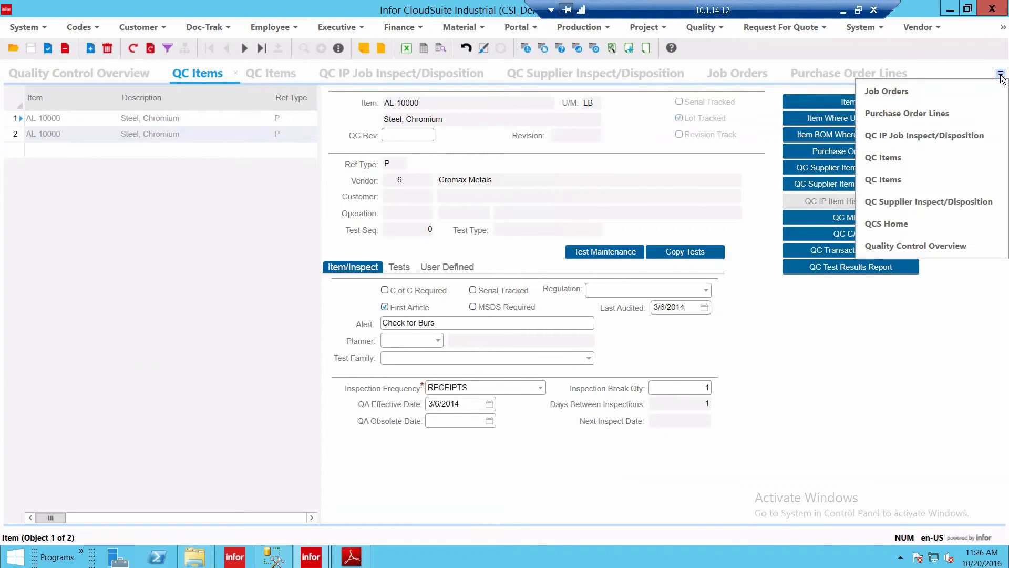
left_click(900, 225)
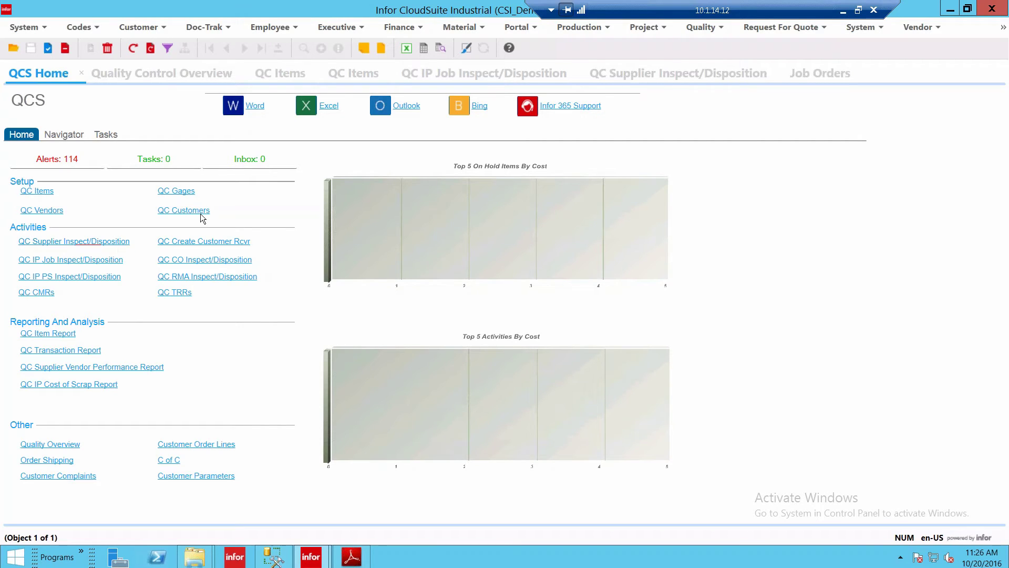
left_click(640, 74)
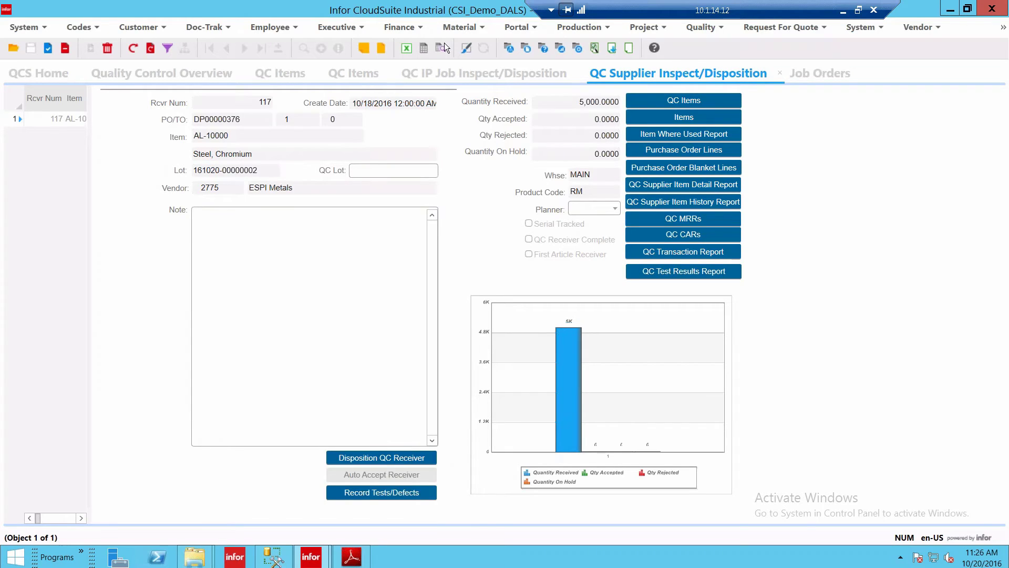
left_click(168, 48)
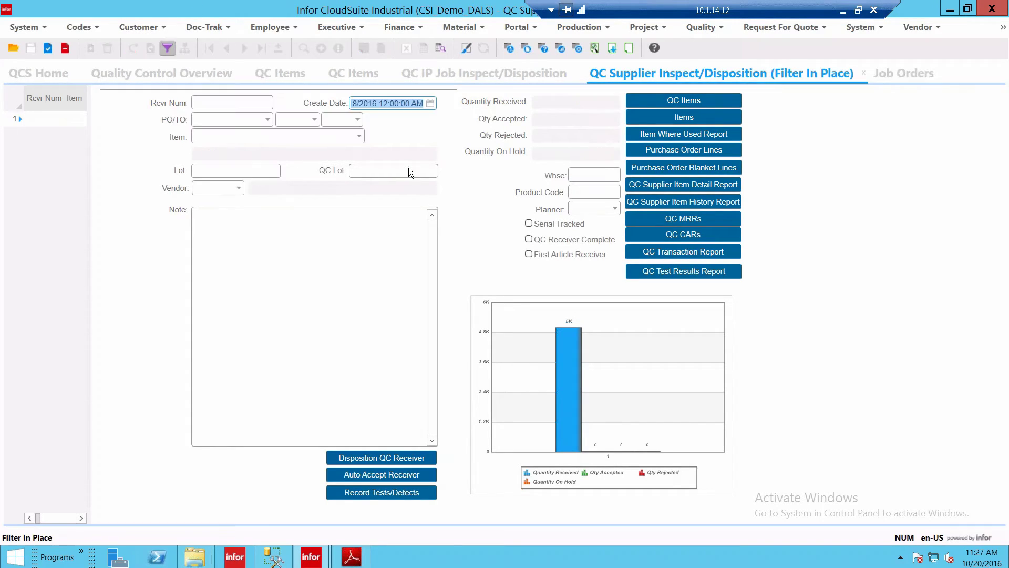
left_click(430, 104)
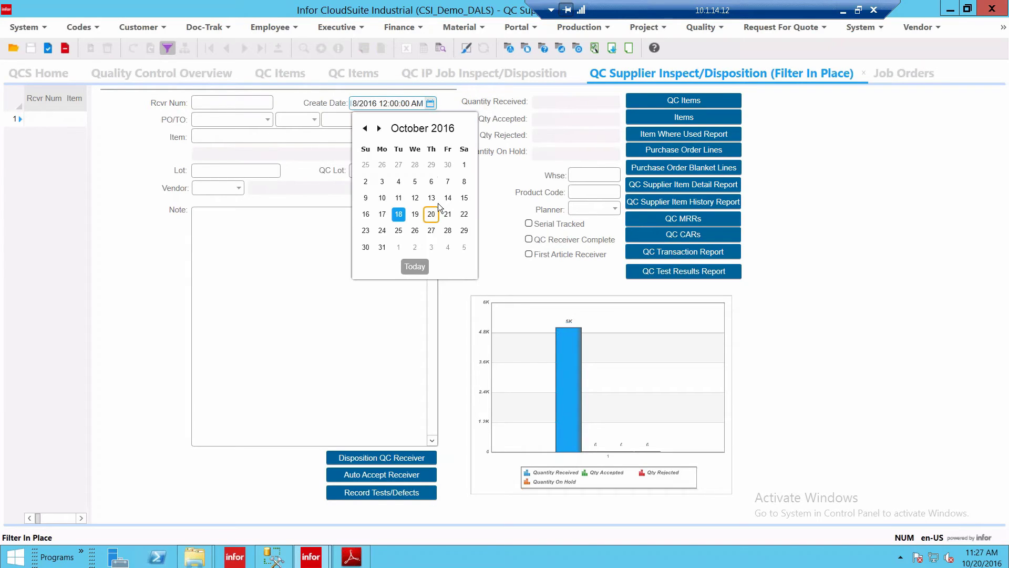
left_click(415, 266)
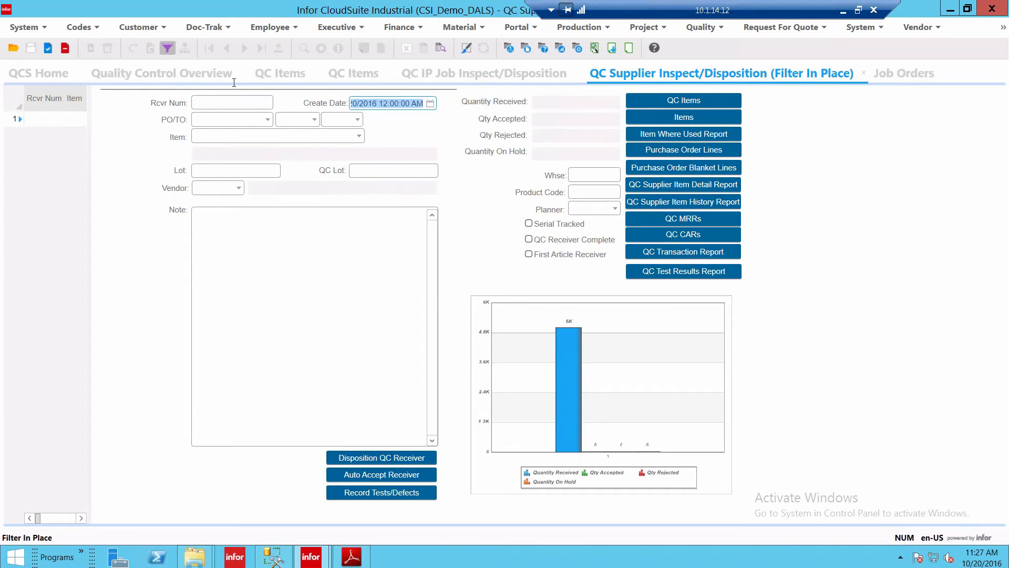
left_click(224, 105)
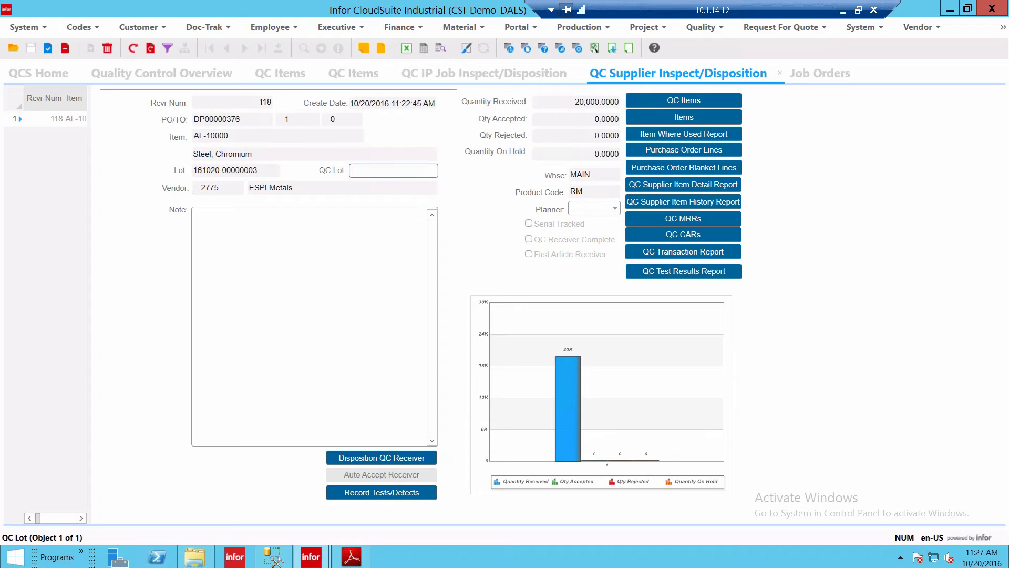
key("Tab")
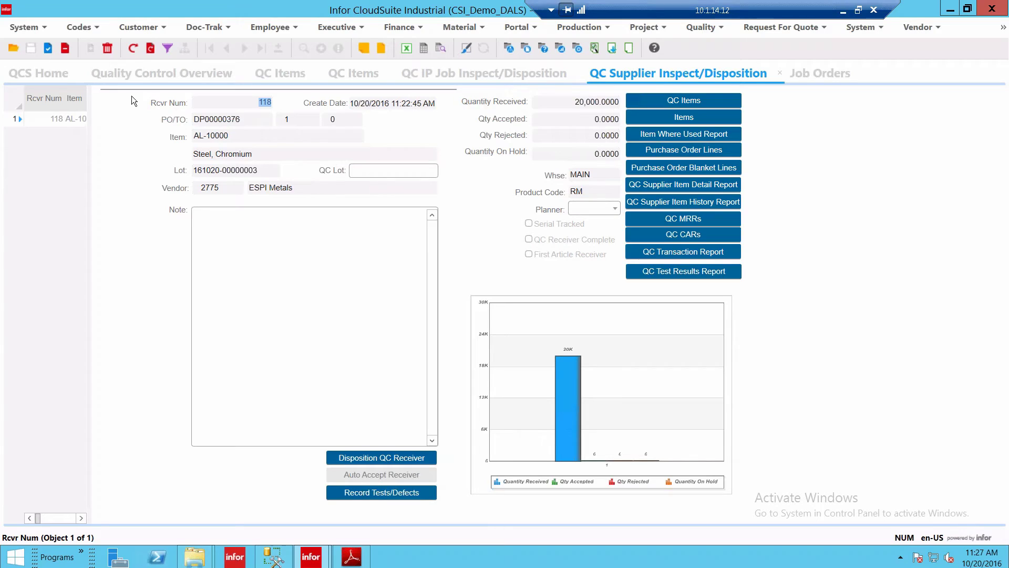
- Clear the create date criterion and filter the supplier receivers to those not marked QC Receiver Complete
left_click(167, 49)
key("Delete")
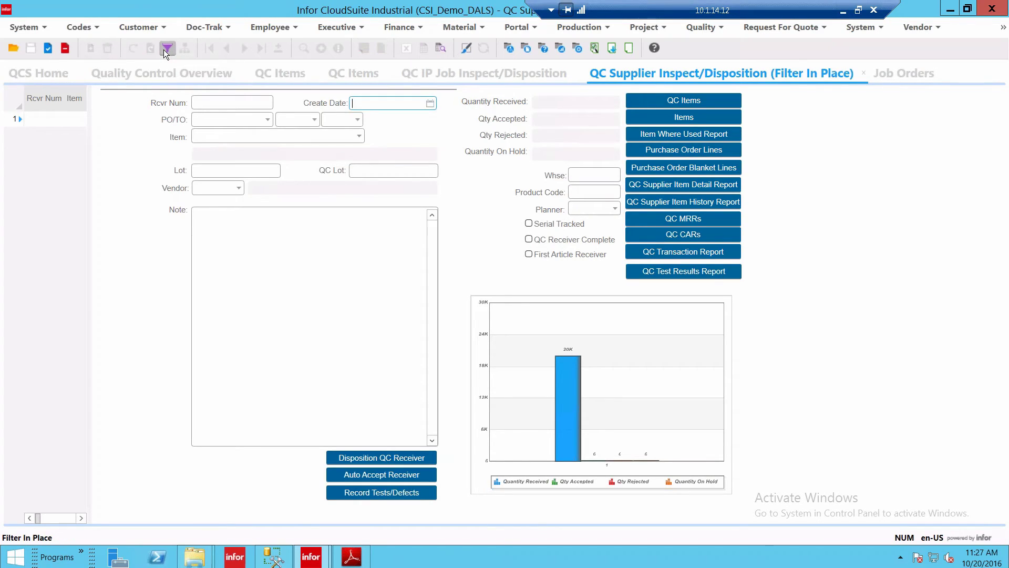
left_click(530, 239)
left_click(530, 239)
left_click(168, 47)
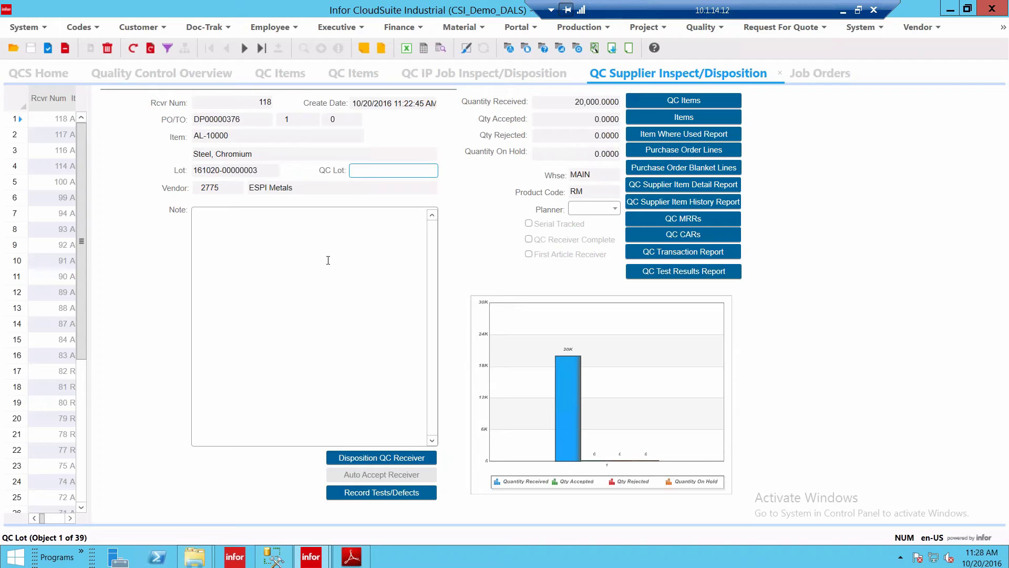
- Filter the supplier inspection records to receiver number 118
left_click(167, 48)
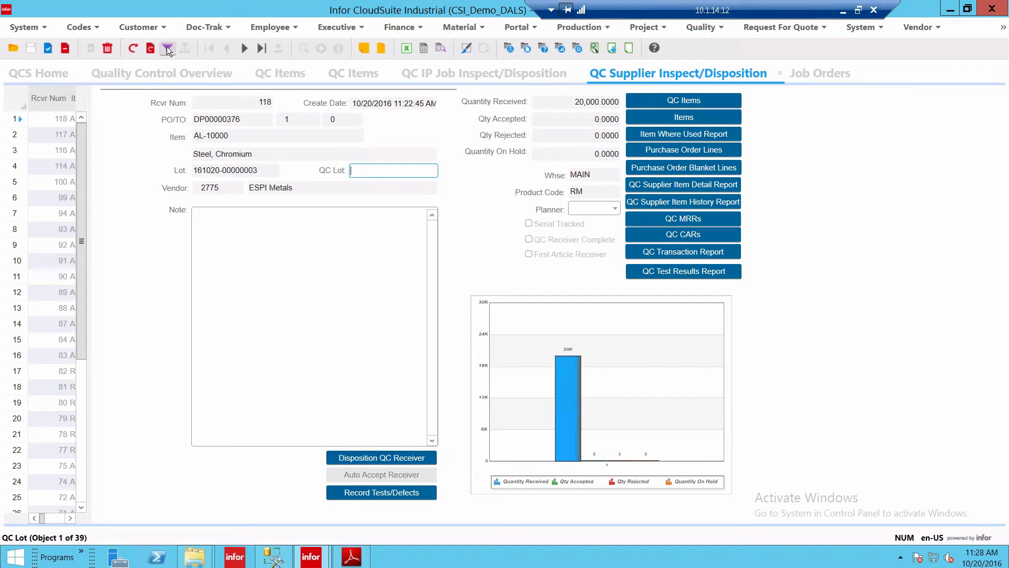
left_click(253, 102)
type("118")
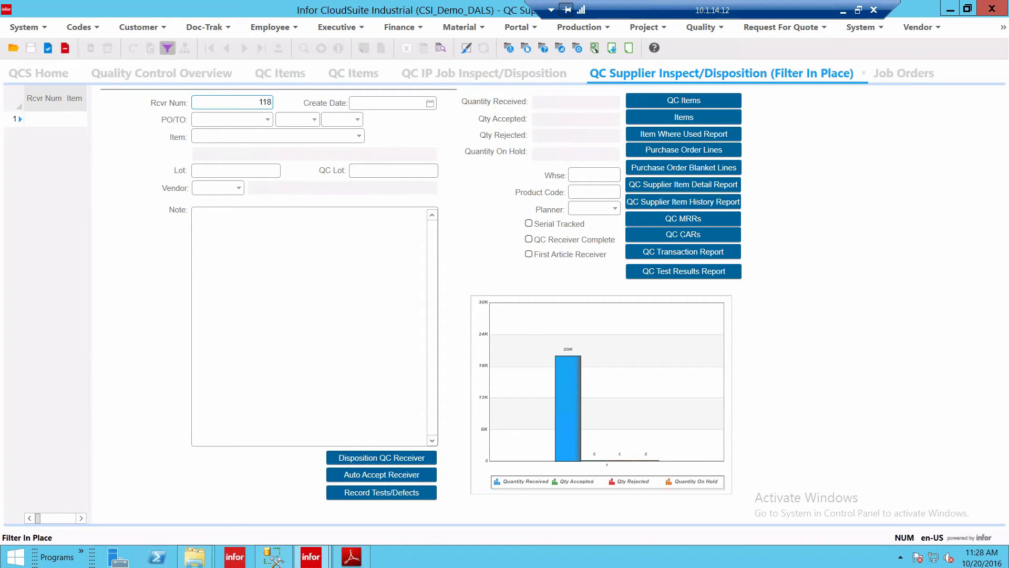
left_click(166, 48)
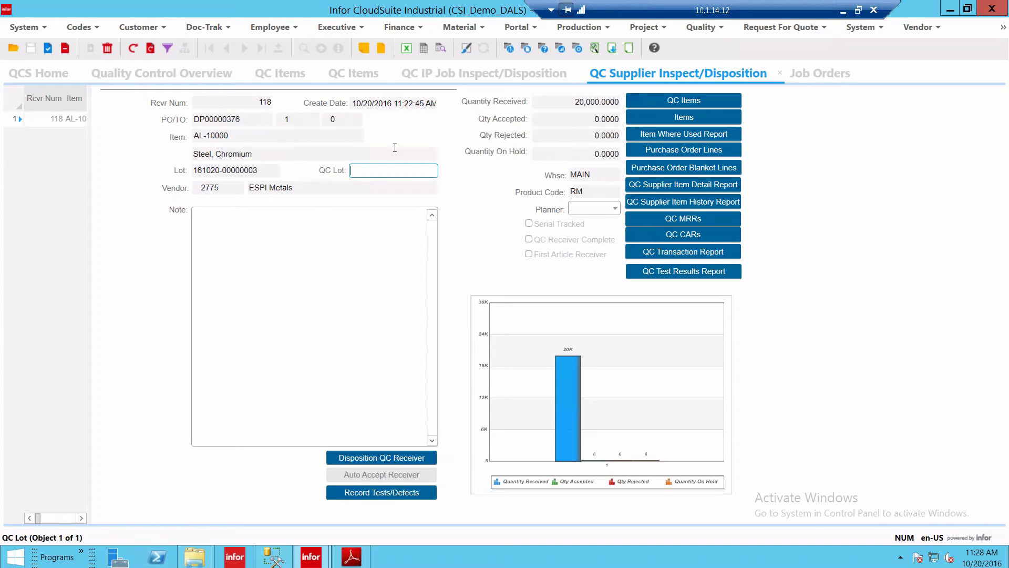
- Examine the received, accepted, rejected and on-hold quantities and the receiver number of the AL-10000 receiver
left_click(560, 97)
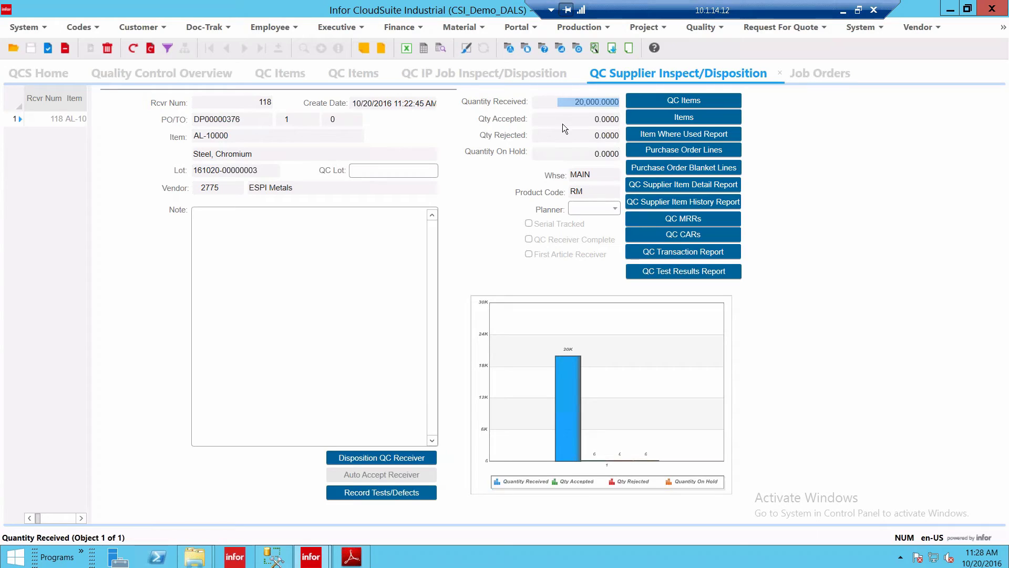
left_click(564, 119)
left_click(560, 133)
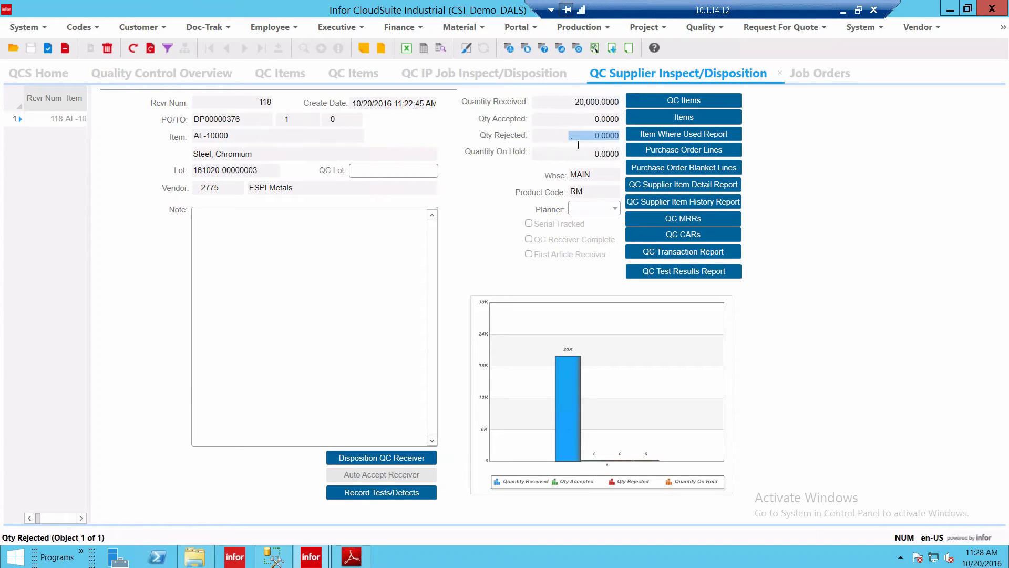
left_click(578, 156)
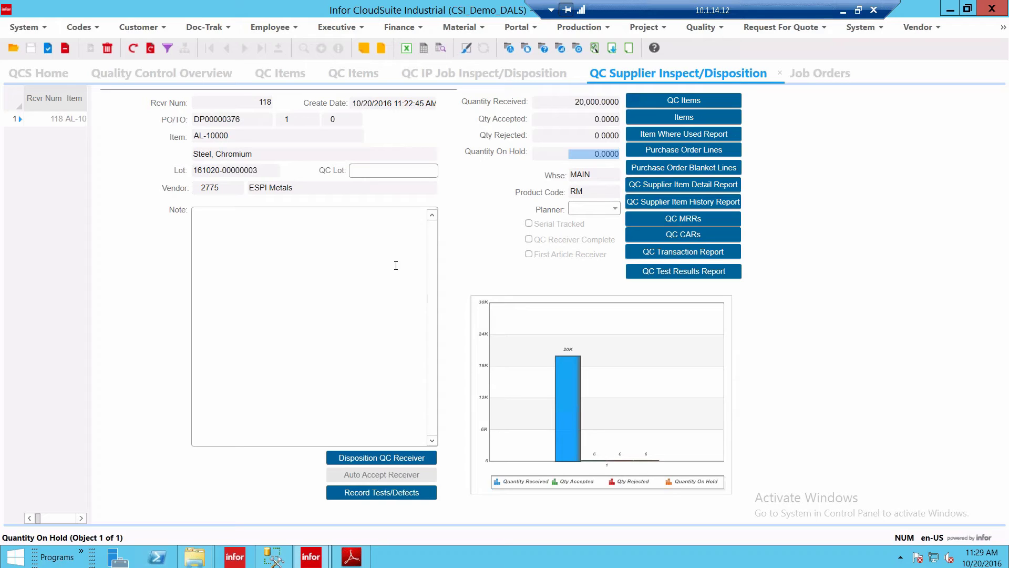
left_click(250, 110)
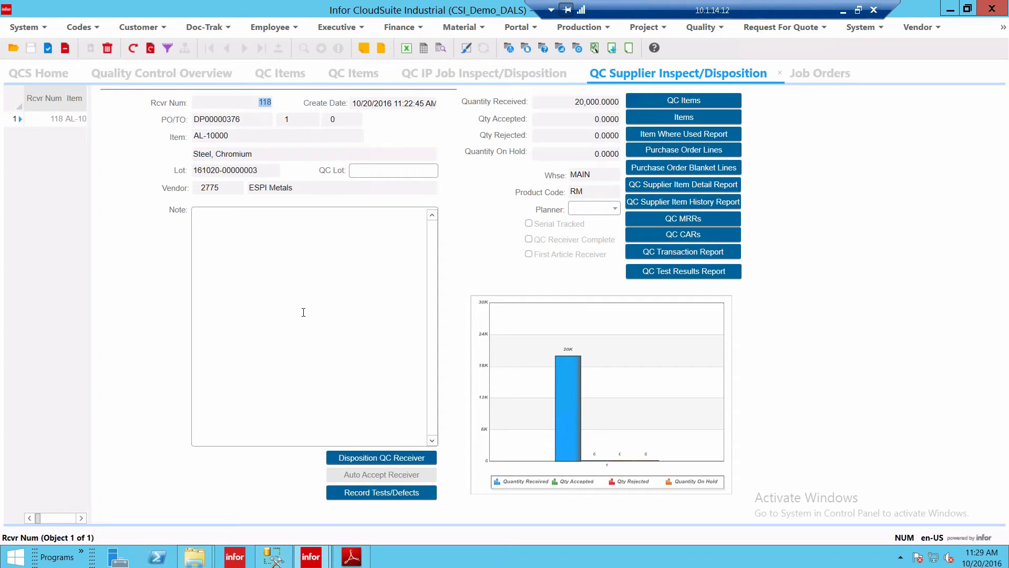
- Start recording tests and defects for receiver 118 and set the inspector ID to 1
left_click(382, 494)
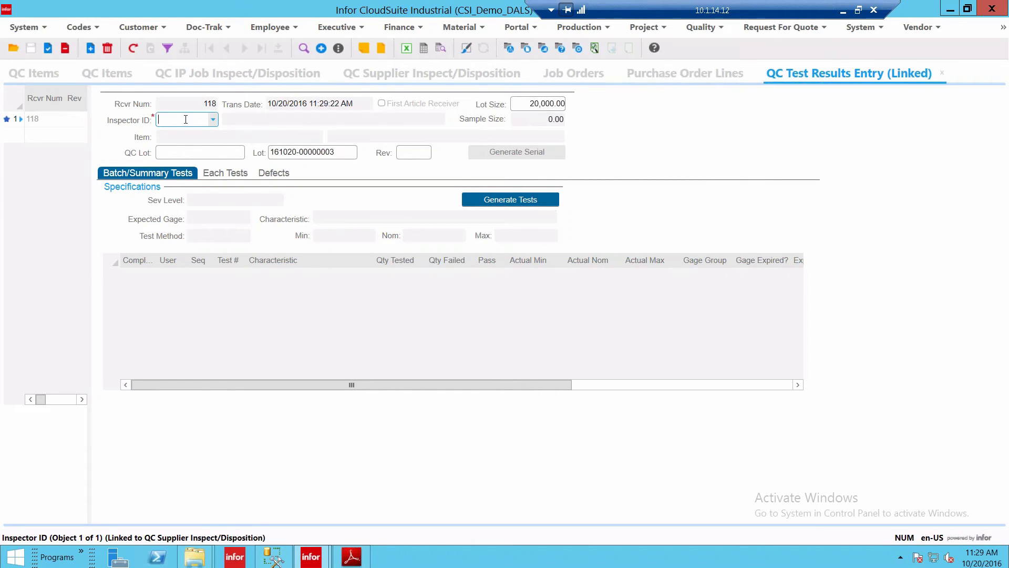
type("1")
key("Tab")
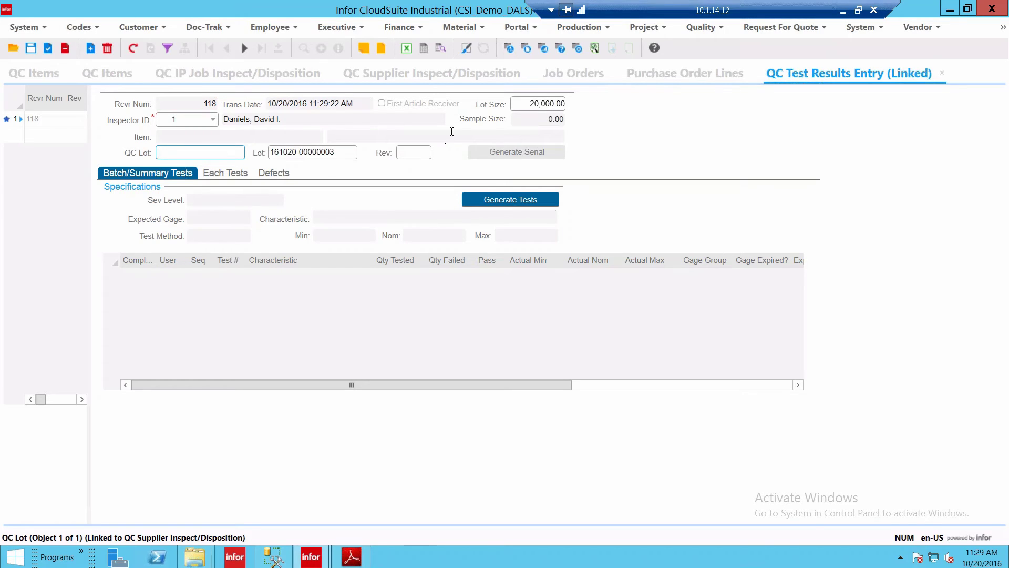
- Generate the batch tests for receiver 118 and record the Width test as passed with 20 tested and actual nominal 11.1
left_click(503, 200)
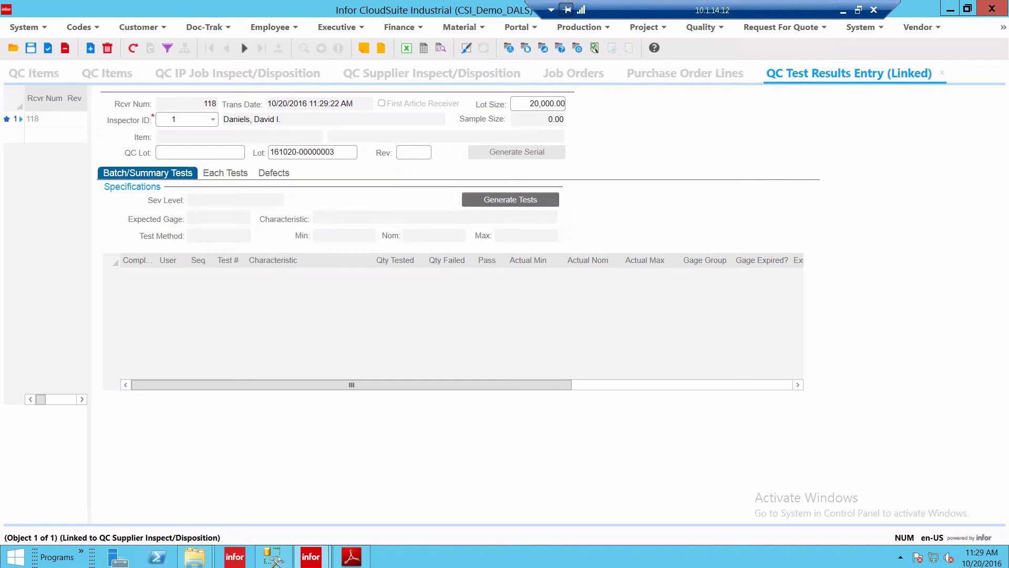
key("Return")
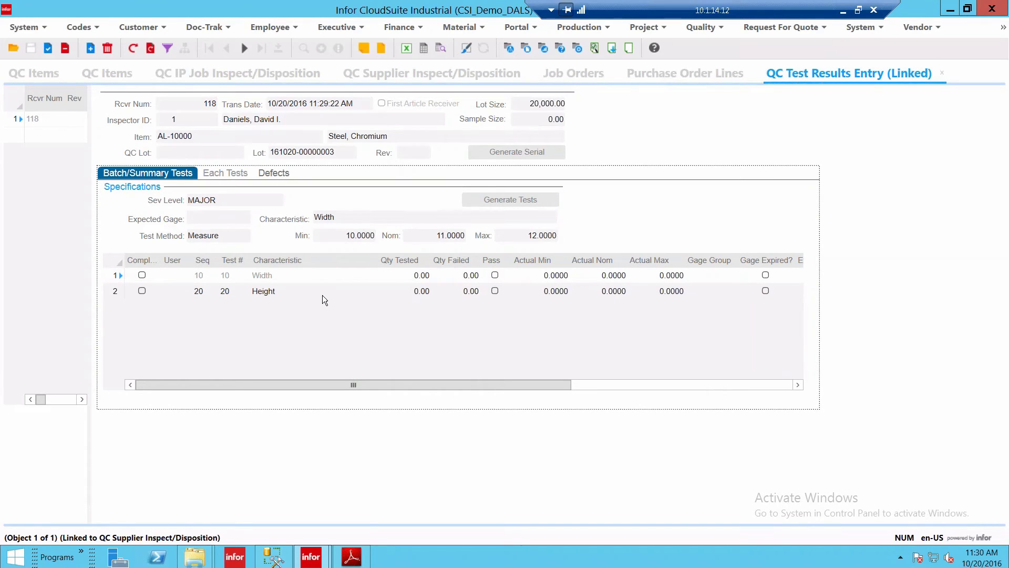
left_click(412, 276)
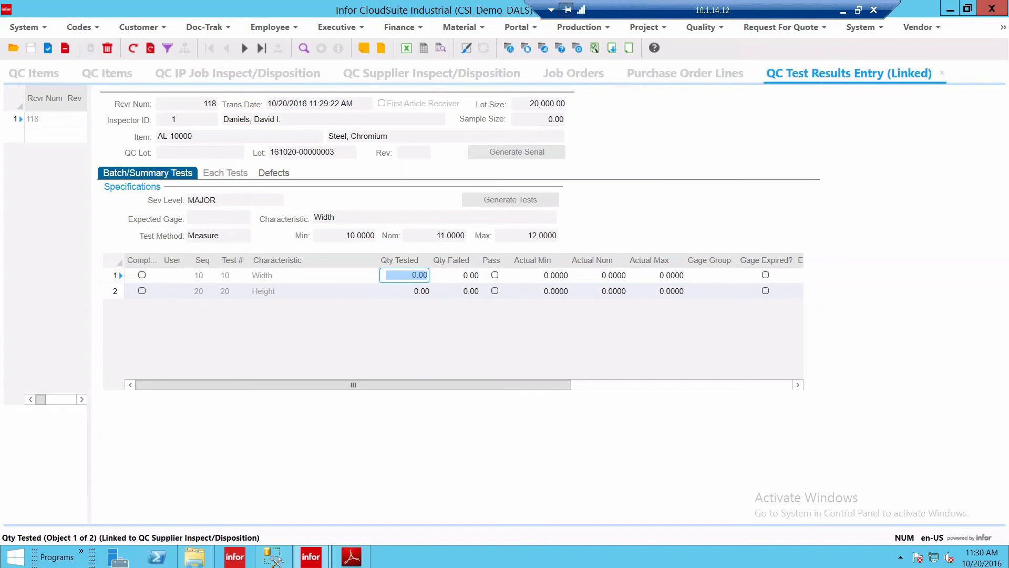
type("20")
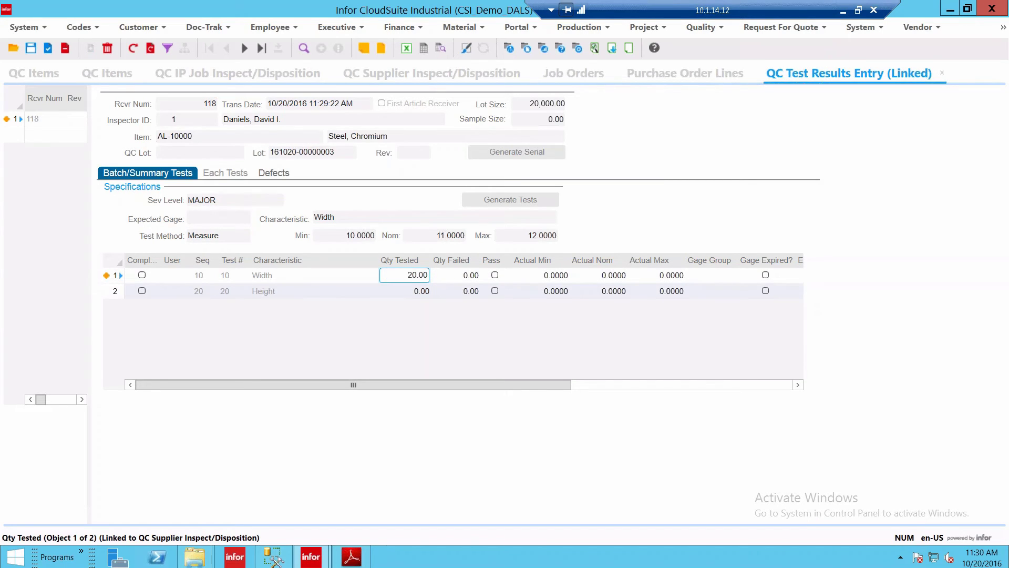
key("Tab")
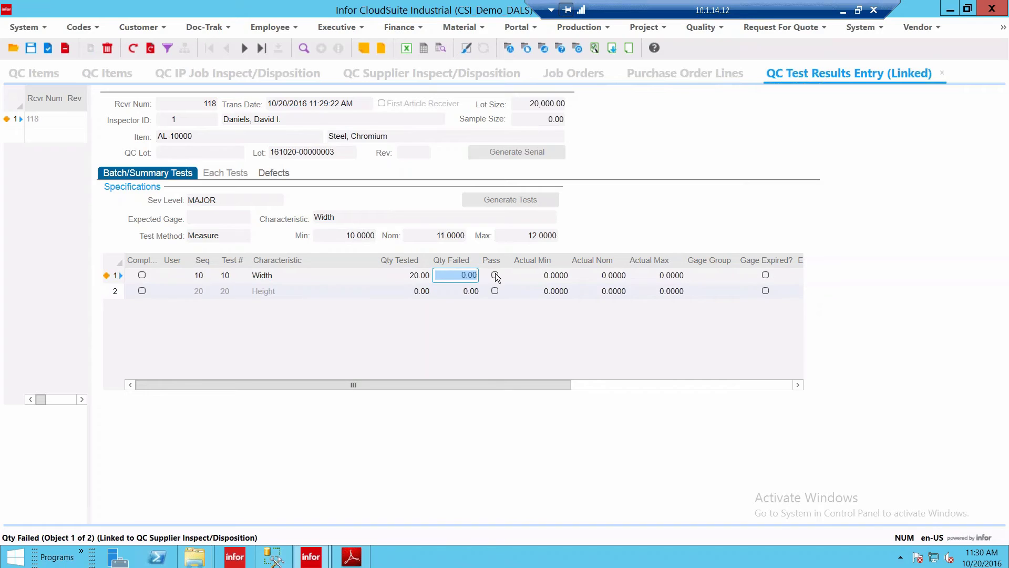
left_click(495, 275)
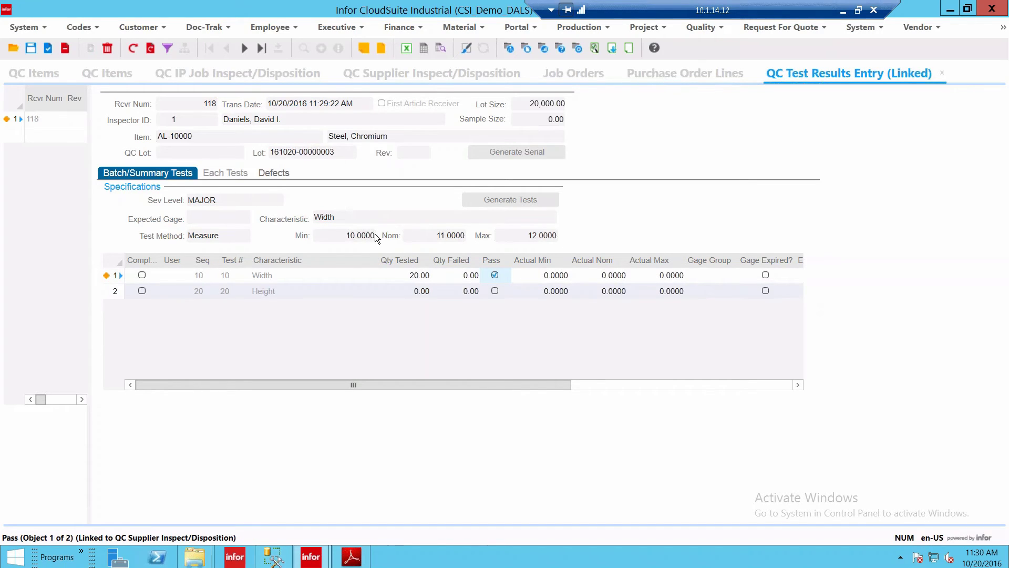
left_click(616, 276)
type("11.1")
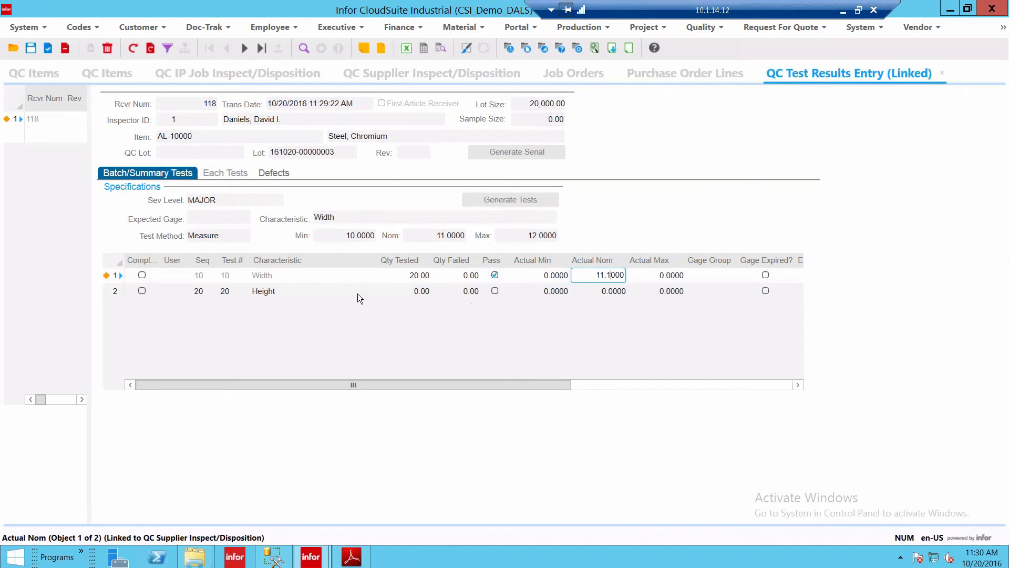
- Record the Height test as passed with a tested quantity of 20 and an actual nominal of 17.23
left_click(427, 292)
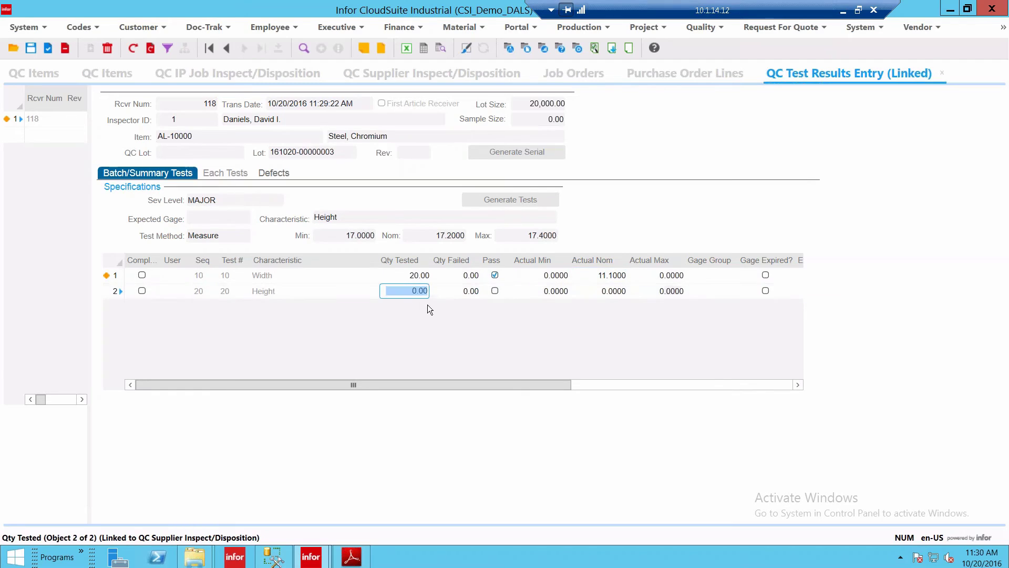
type("20")
key("Tab")
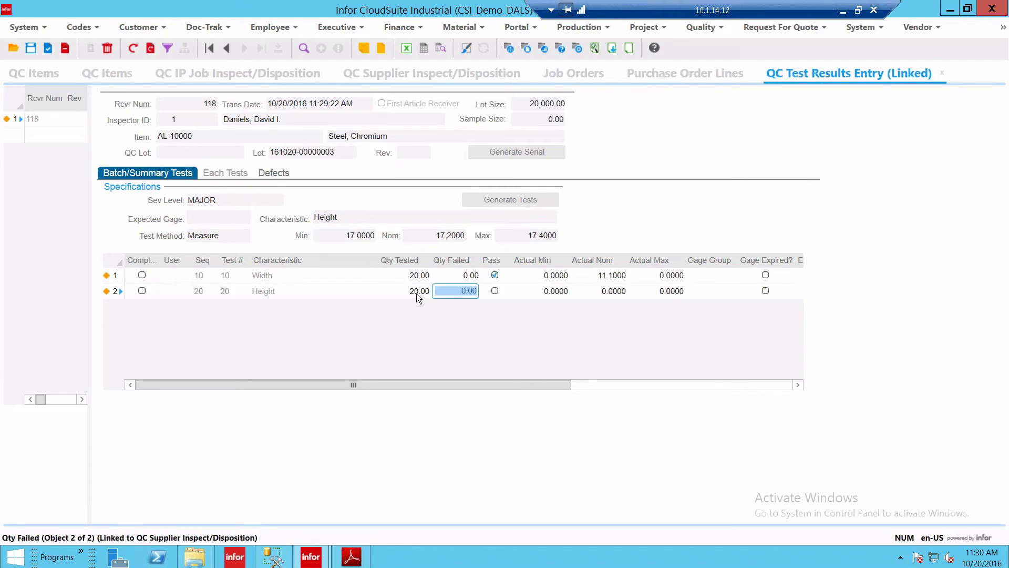
left_click(496, 290)
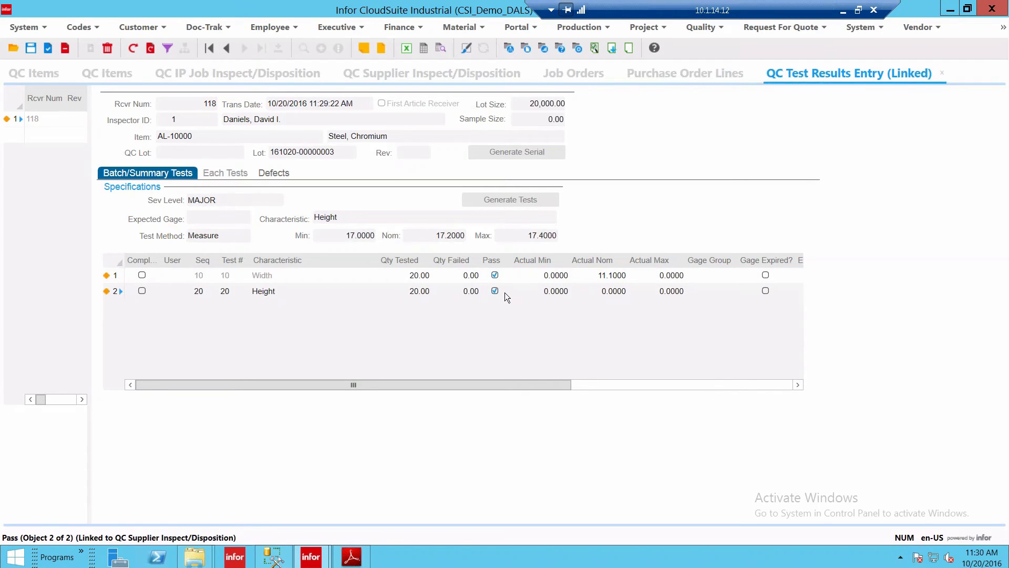
left_click(612, 292)
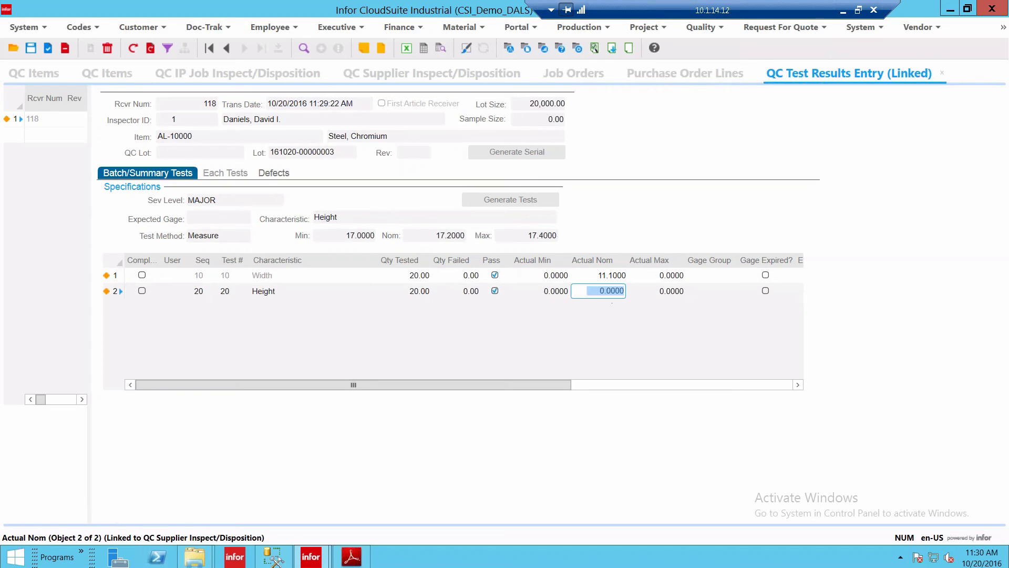
type("17.23")
key("Tab")
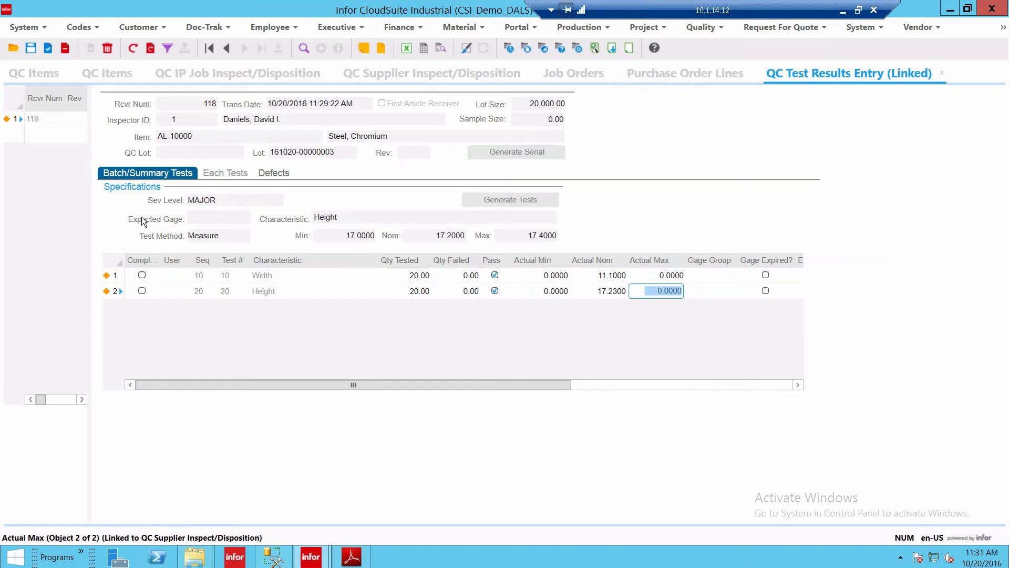
- Mark both the Width and Height tests complete and save the test results
left_click(142, 275)
left_click(141, 291)
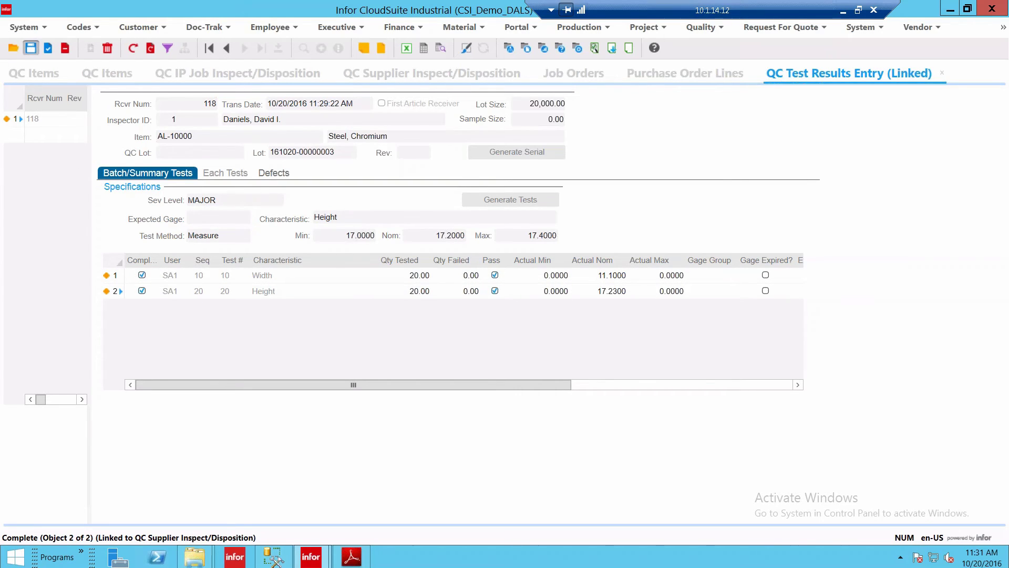
left_click(30, 48)
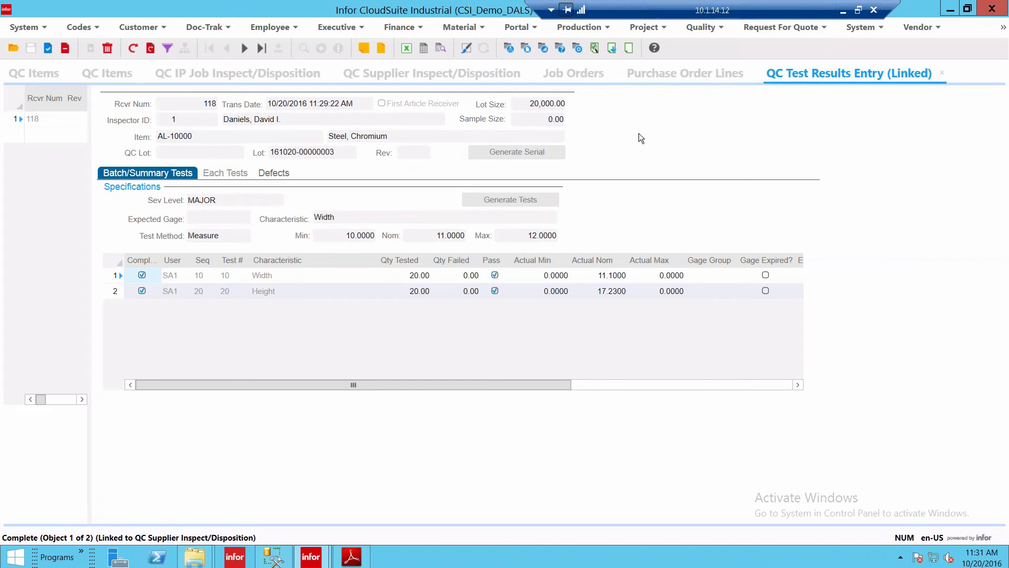
- Generate the list of defects for the test results of receiver 118
left_click(274, 173)
left_click(499, 196)
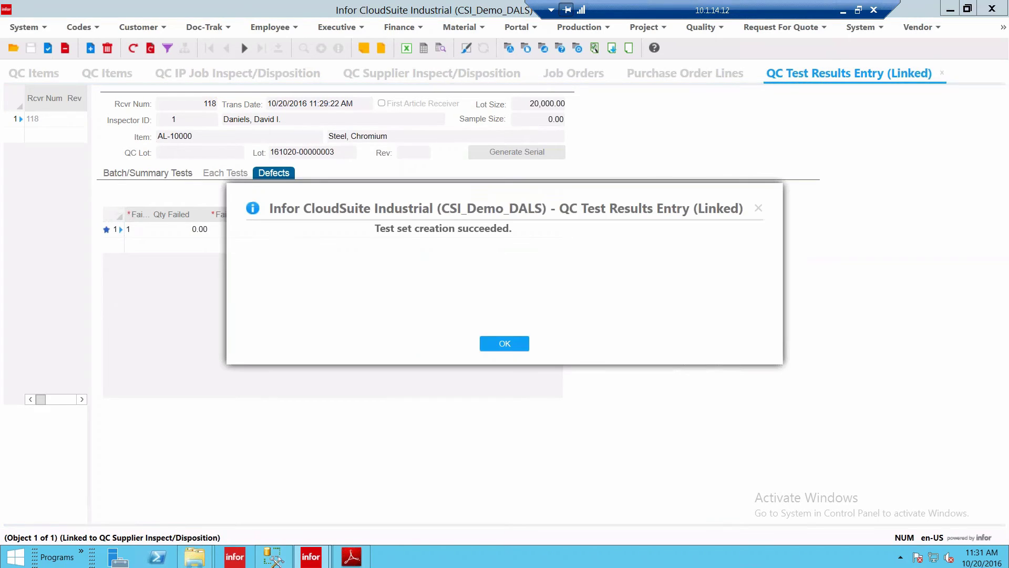
key("Return")
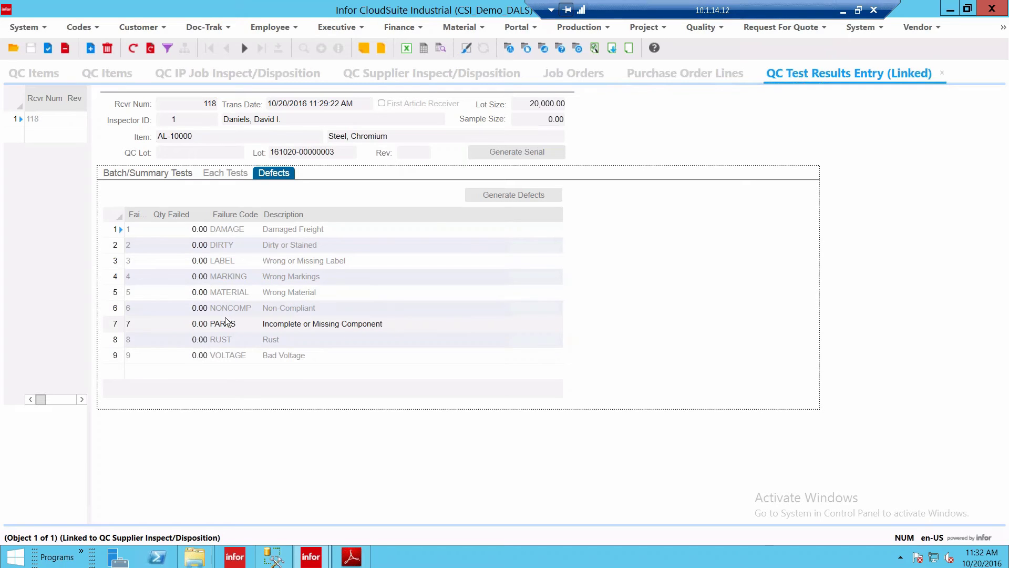
- Enter a failed quantity of 2 for the DIRTY failure code, discard the unsaved entry and return to the batch tests
left_click(170, 246)
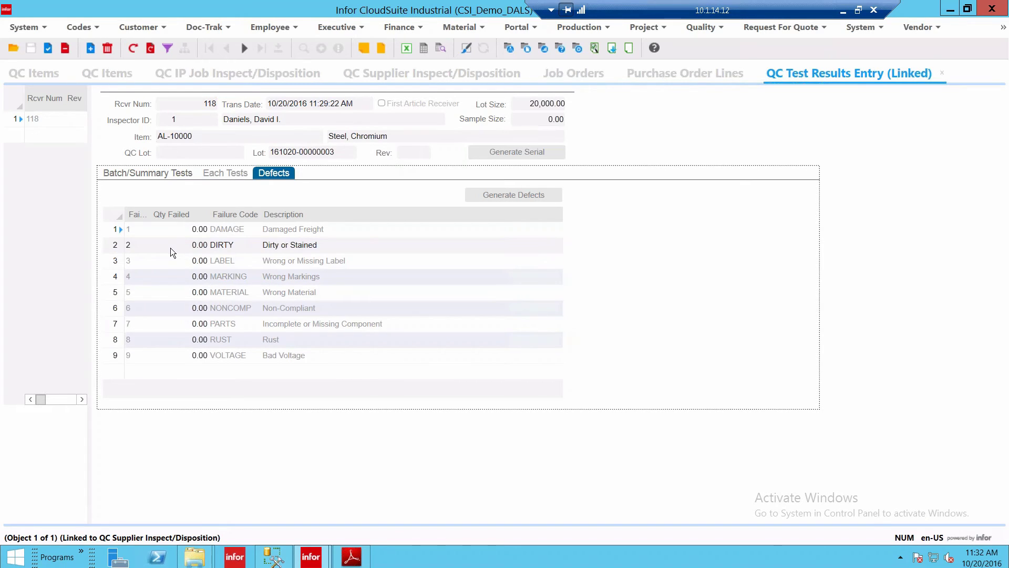
type("2")
left_click(189, 254)
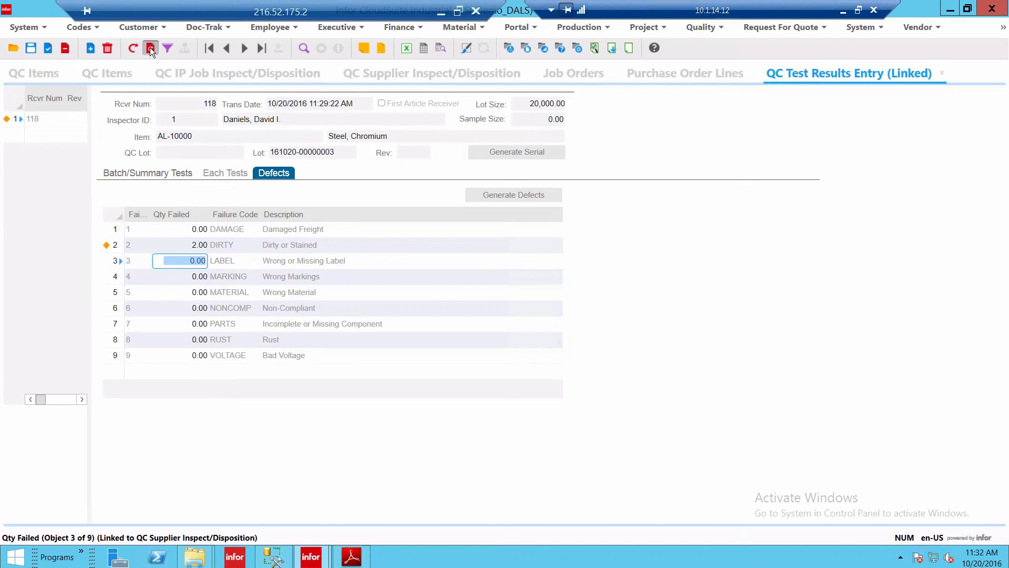
left_click(147, 173)
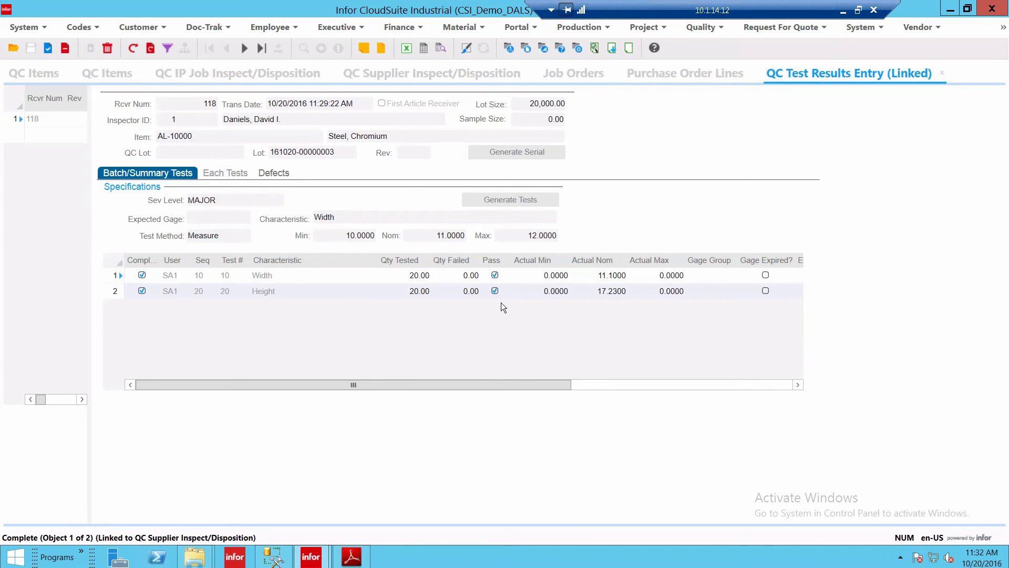
- Close the test results entry and start the disposition of receiver 118 with inspector ID 1
left_click(942, 74)
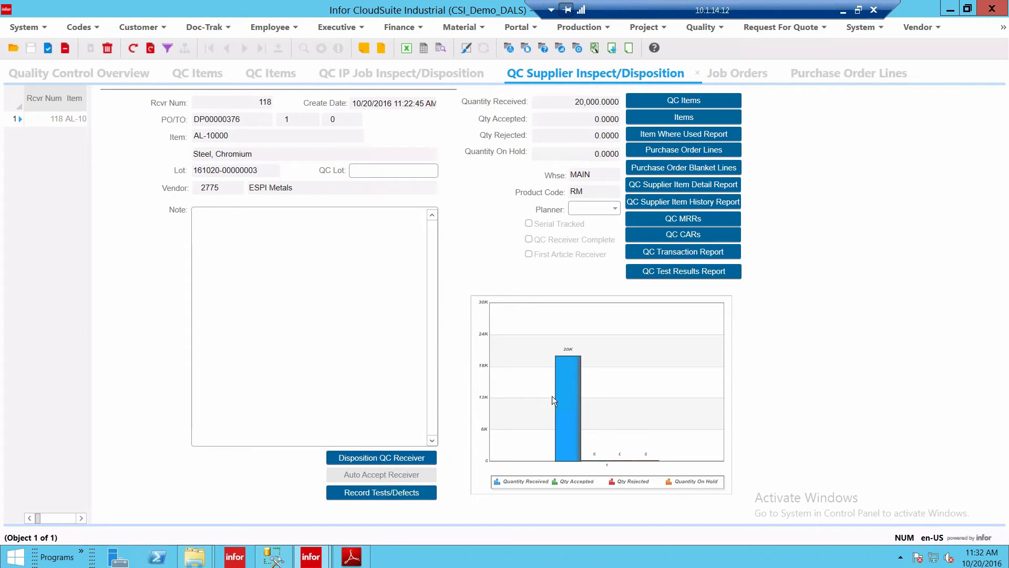
left_click(373, 493)
left_click(367, 453)
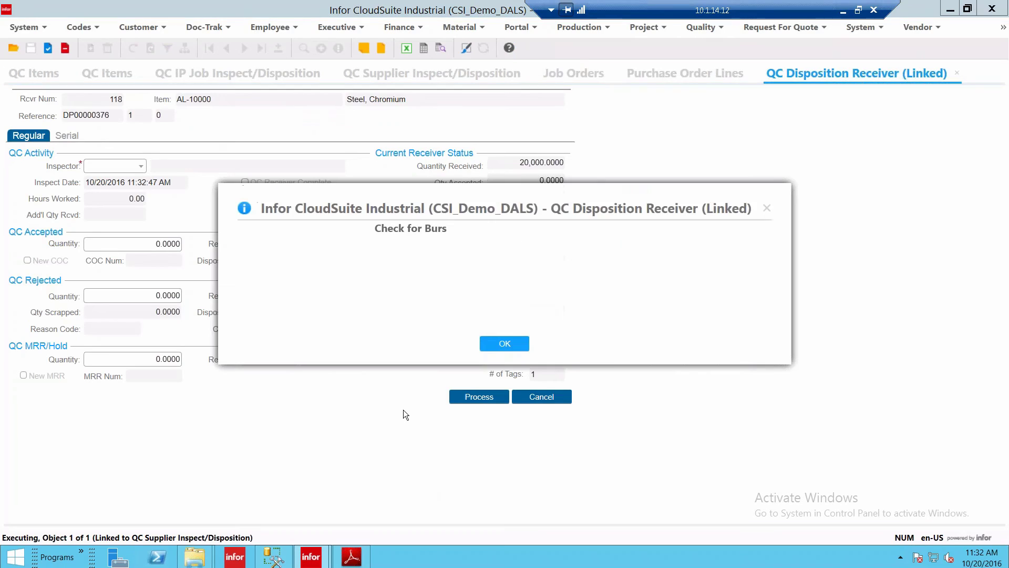
key("Return")
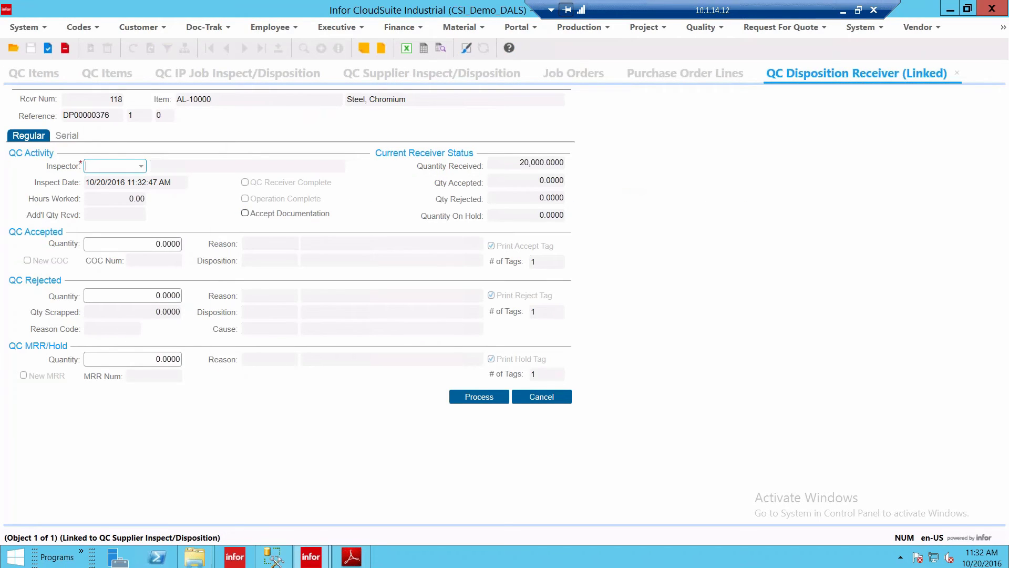
type("1")
key("Tab")
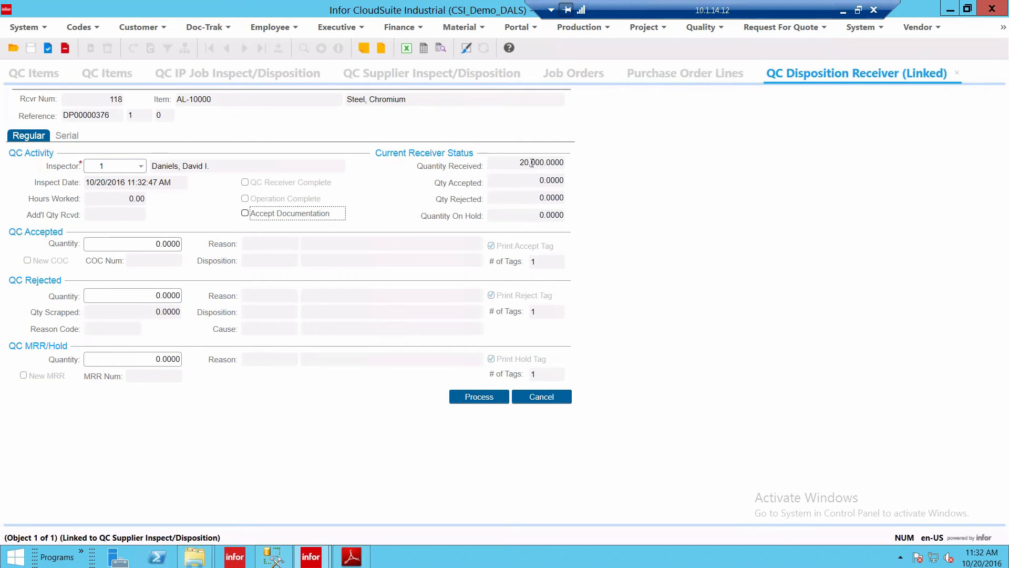
- Set the accepted quantity to 20000 with reason COMPLIES (Compliant Material) and disposition MTS (Move to stock)
key("Tab")
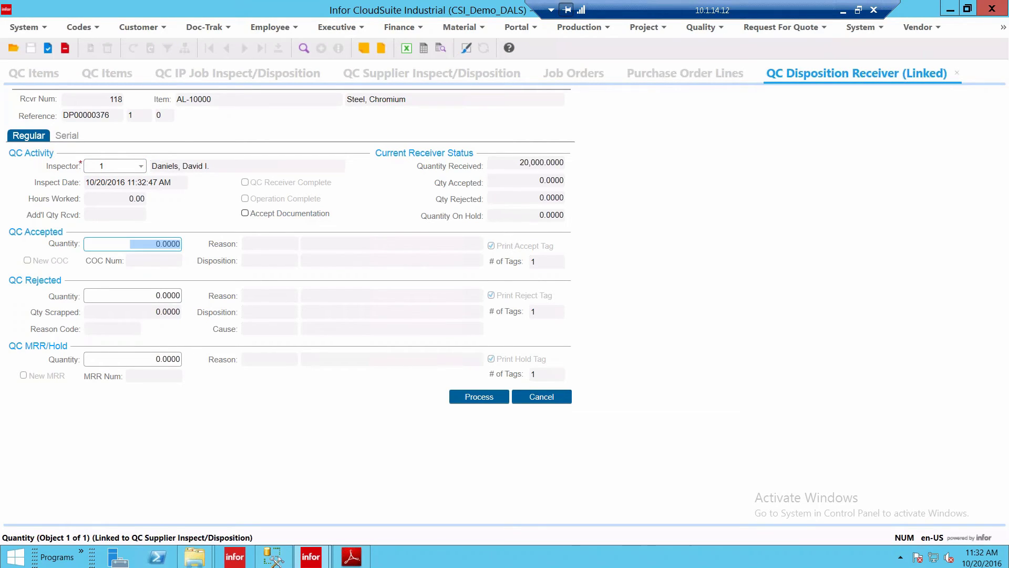
type("20000")
key("Tab")
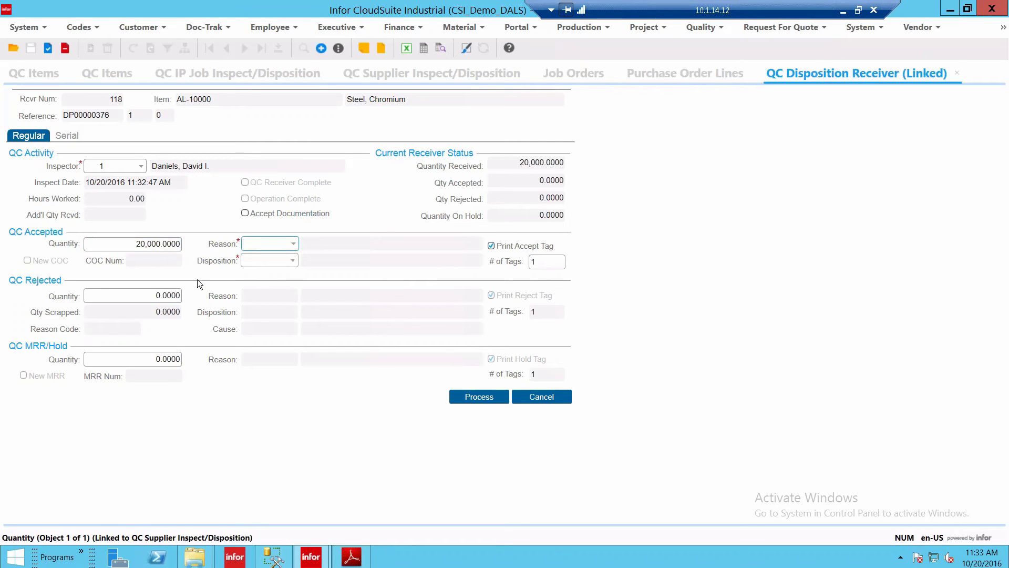
left_click(294, 243)
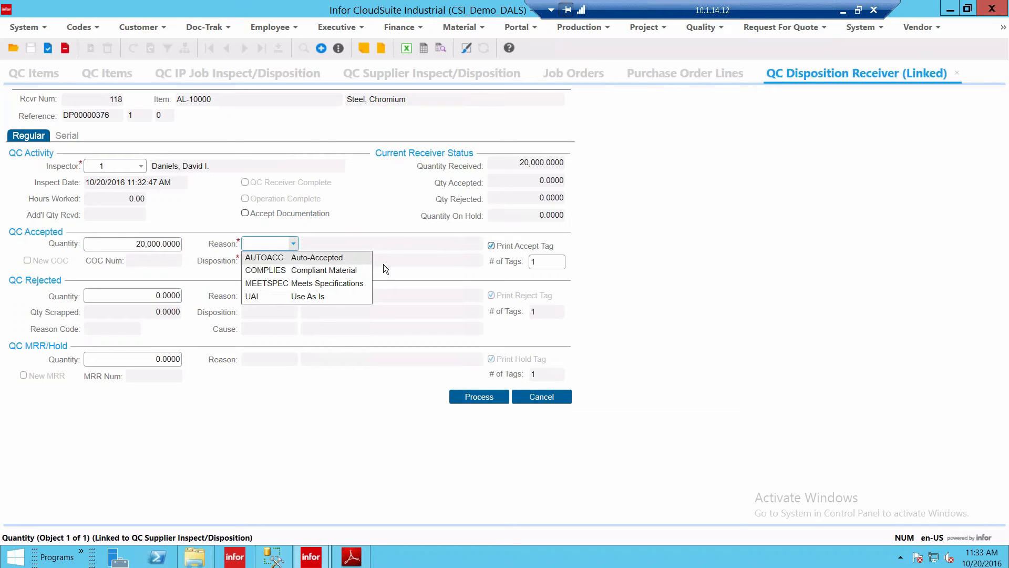
left_click(331, 275)
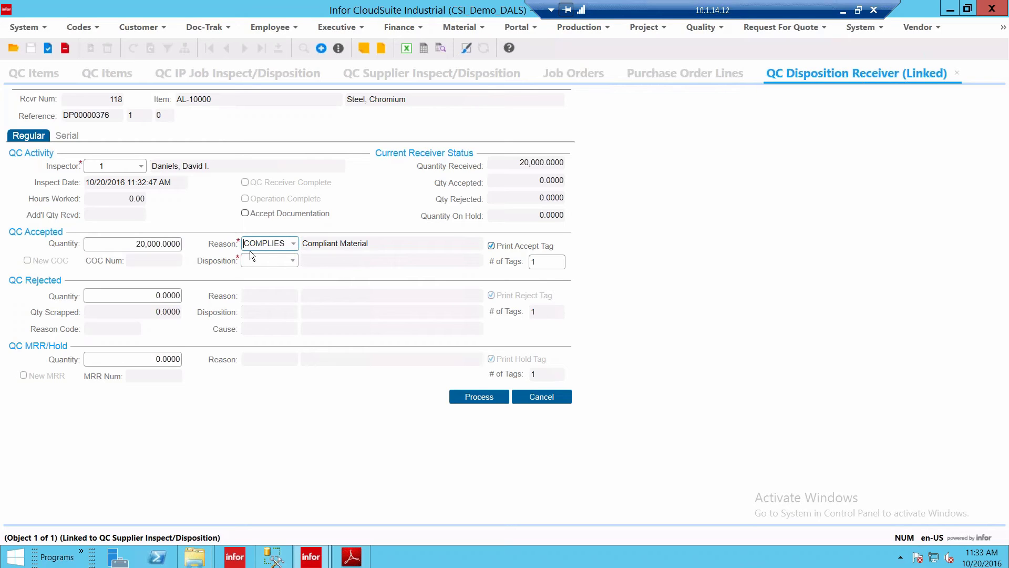
left_click(294, 243)
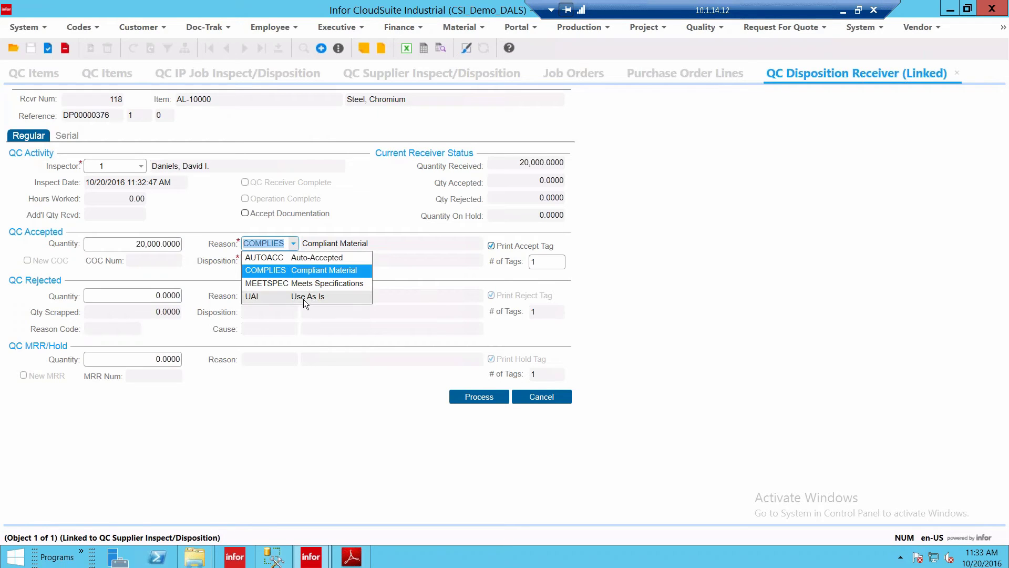
left_click(392, 199)
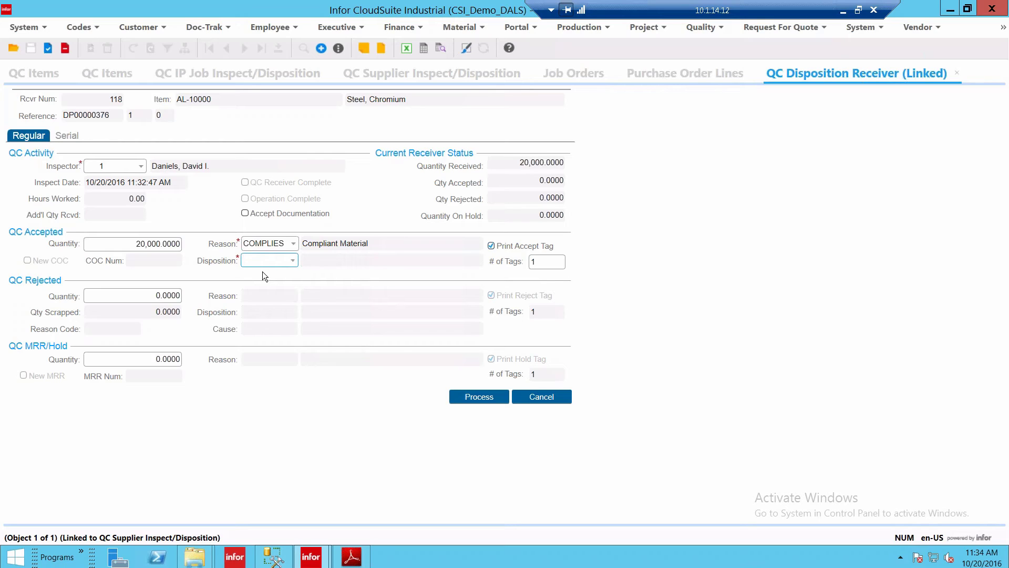
left_click(292, 259)
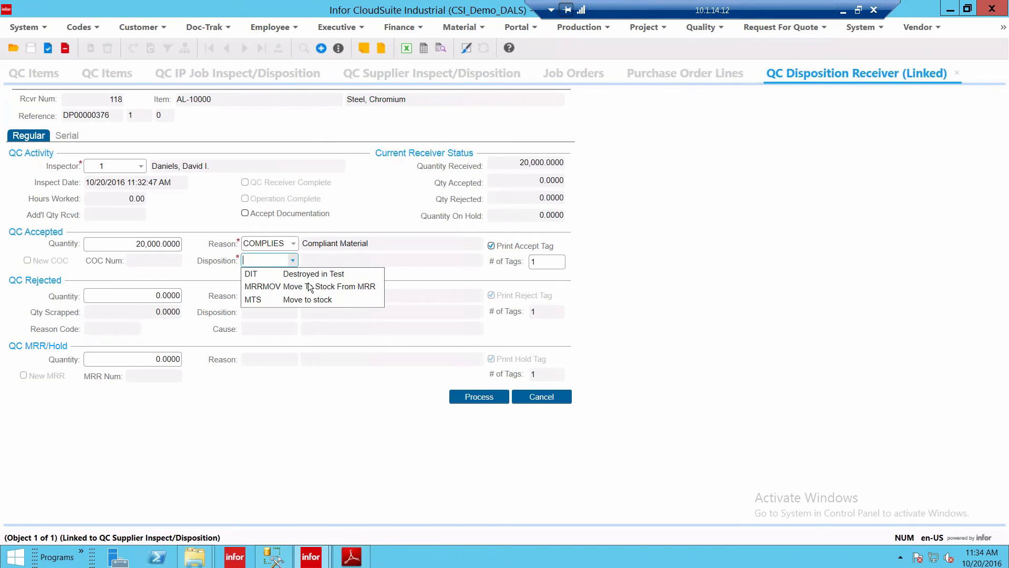
left_click(281, 304)
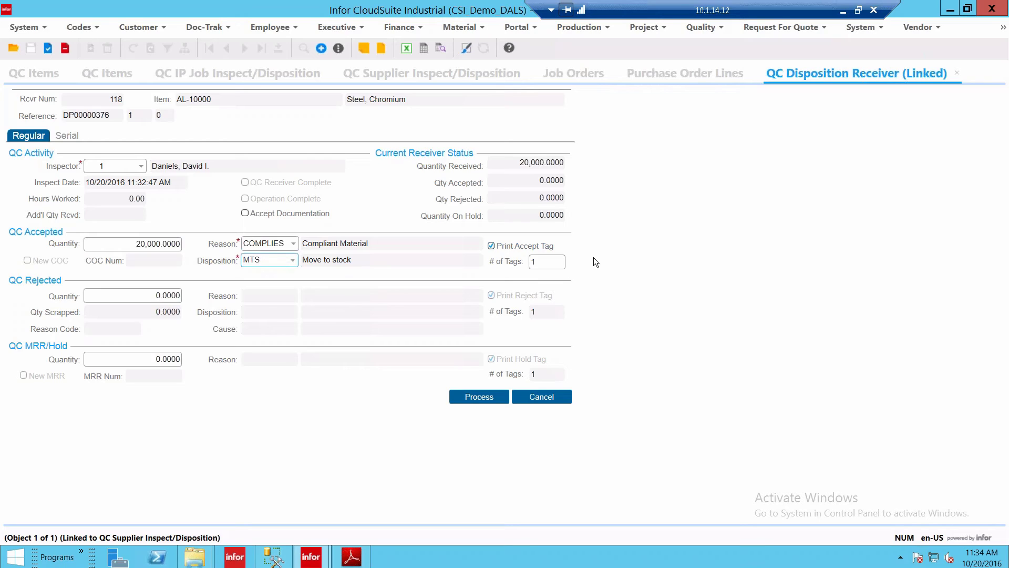
- Process the disposition of receiver 118 with one printed accept tag and open the QC tag report
left_click(551, 263)
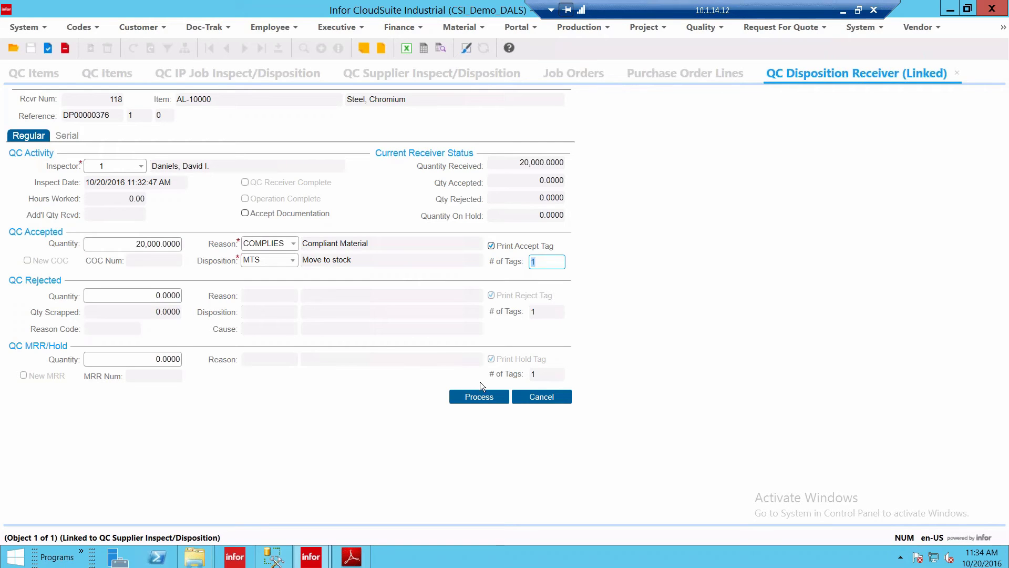
left_click(479, 395)
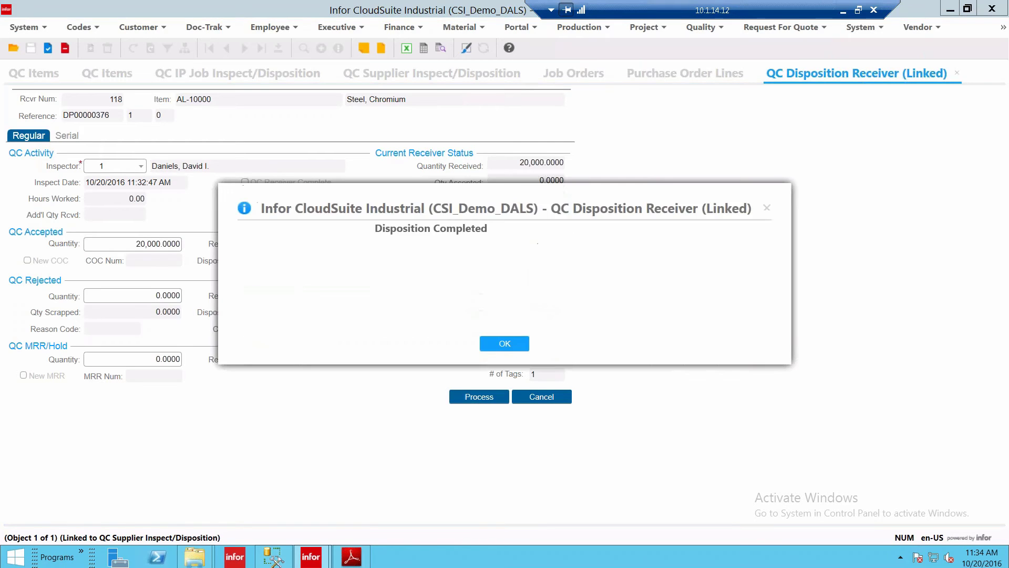
left_click(503, 344)
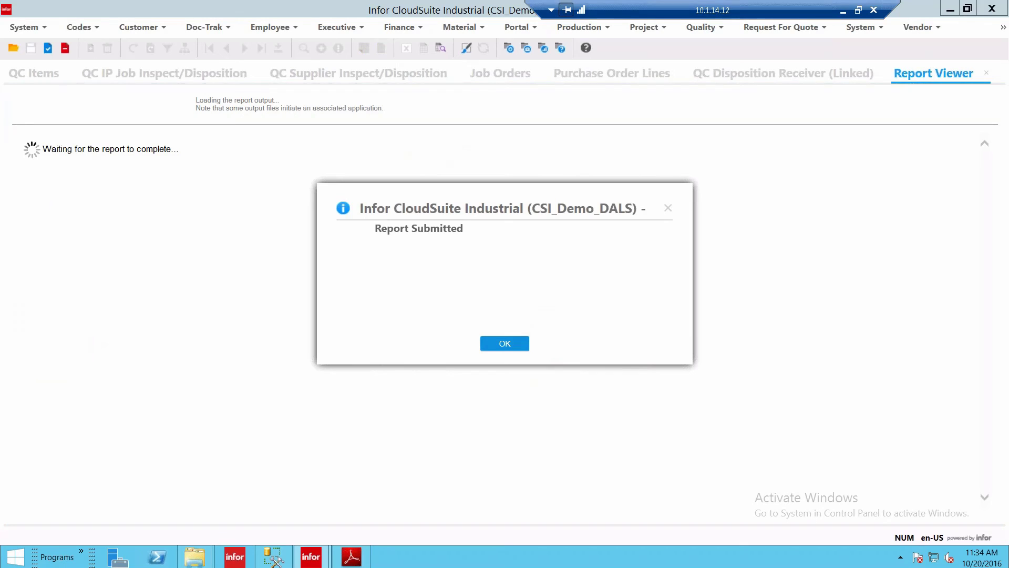
key("Return")
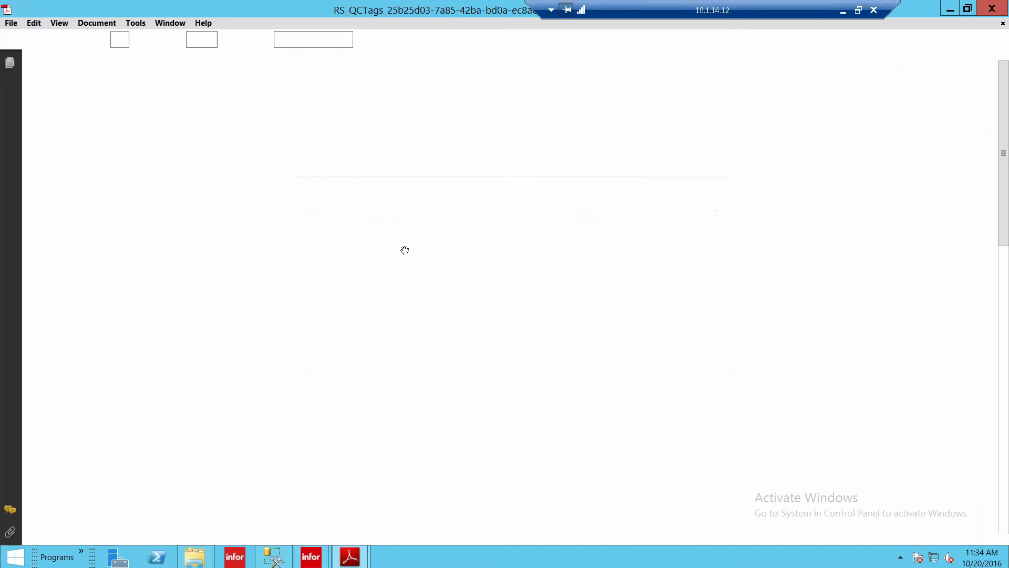
- Close the tag report and process the QC quantity move of AL-10000 from QC INSP to the FLOOR (Shop Floor) location
left_click(995, 15)
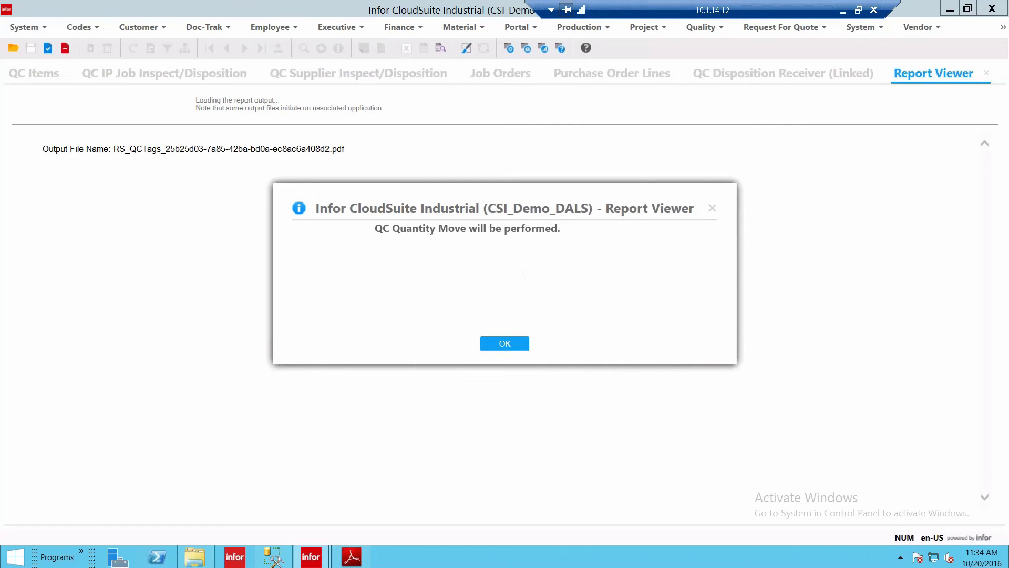
left_click(504, 344)
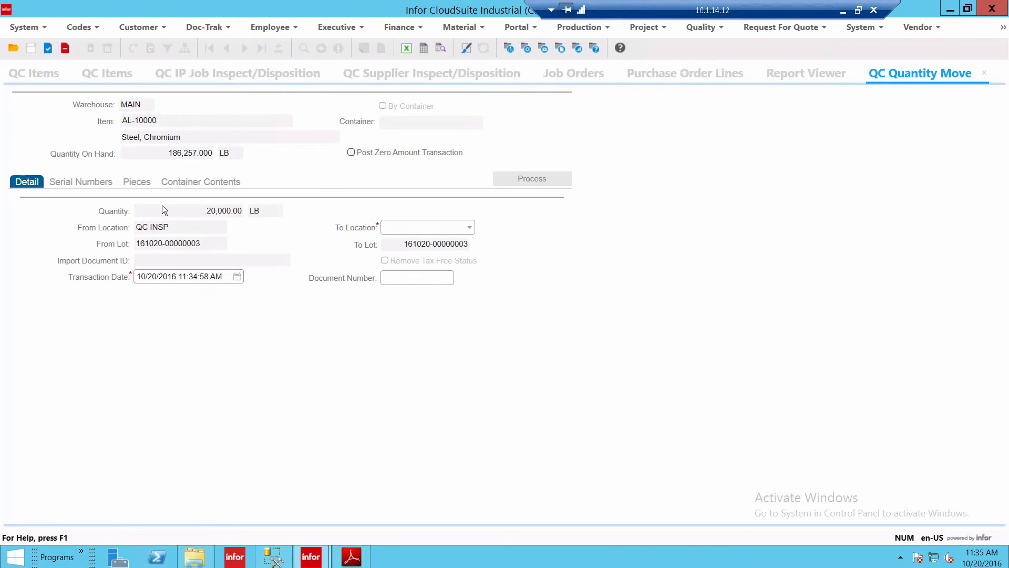
left_click(163, 226)
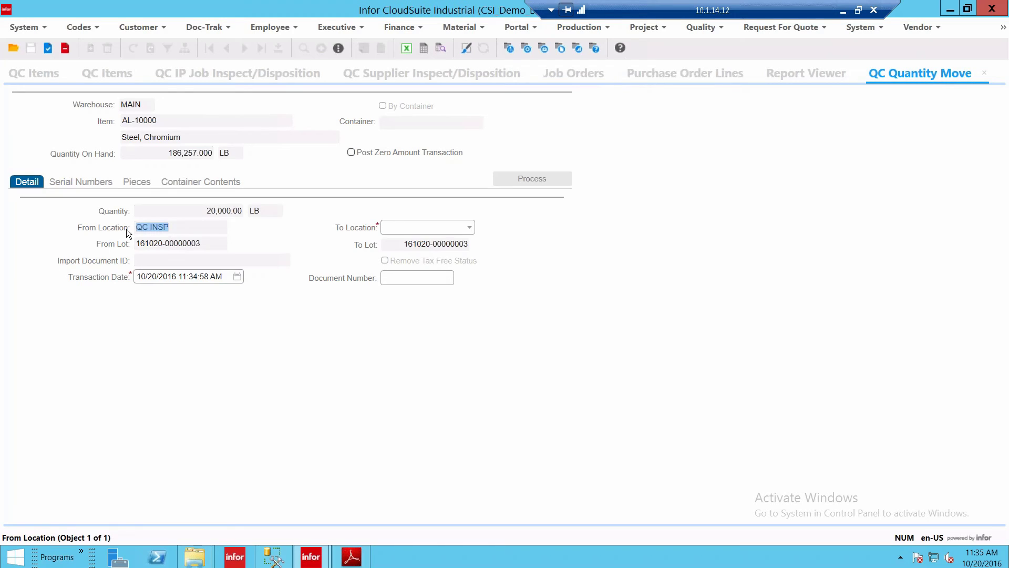
left_click(469, 226)
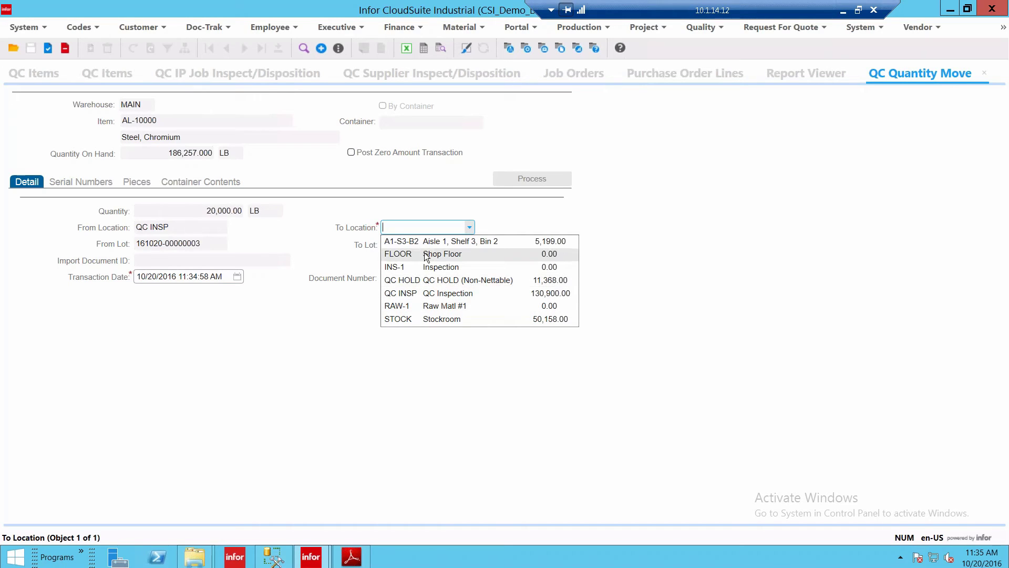
left_click(442, 254)
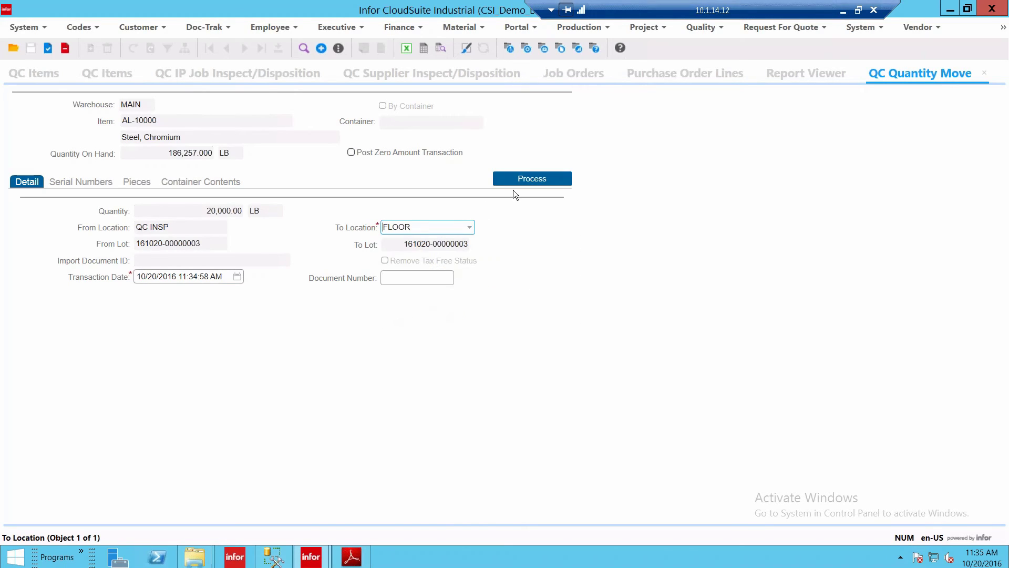
left_click(534, 179)
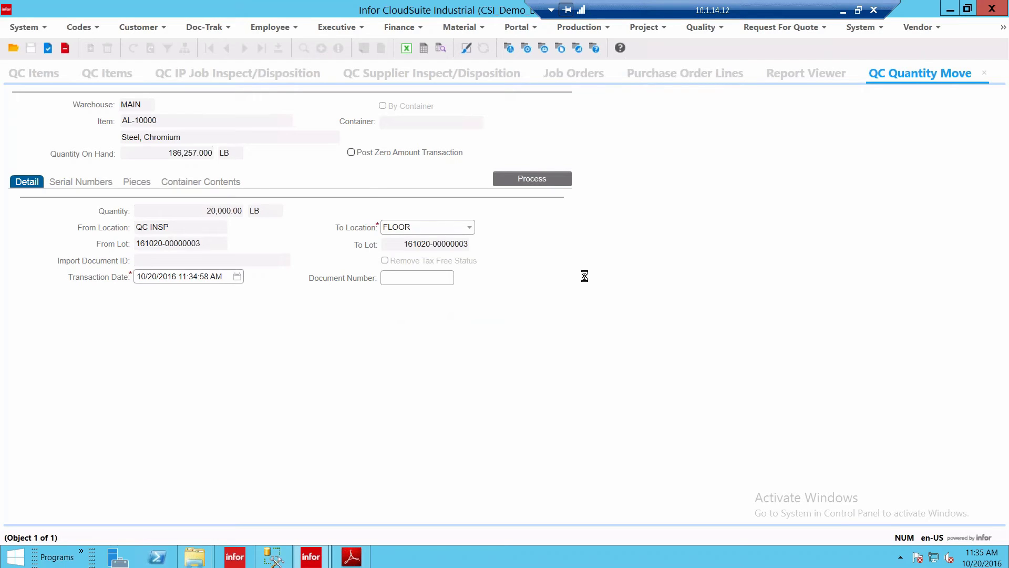
key("Return")
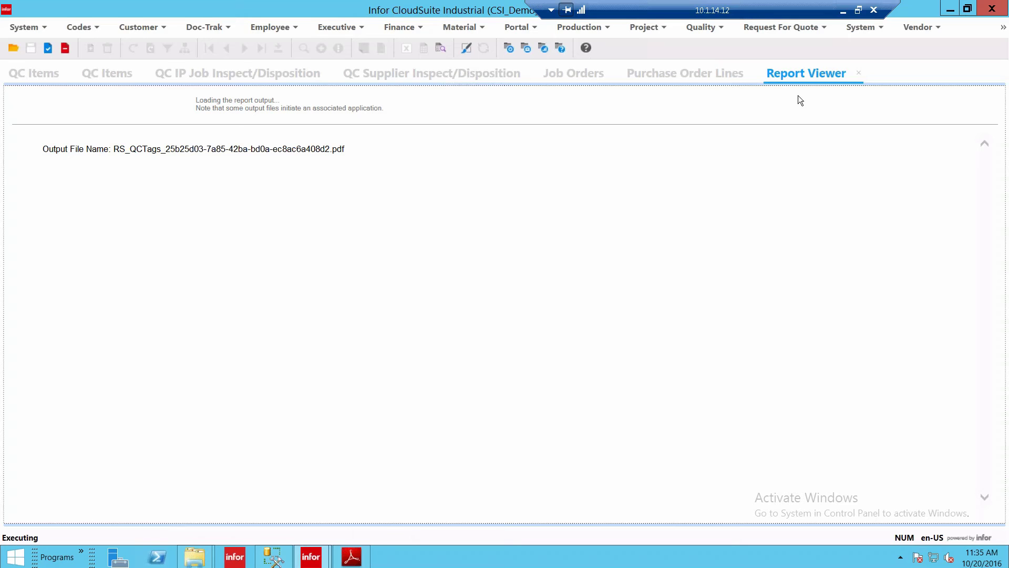
- Close the report viewer and check the received and accepted quantities of receiver 118
left_click(860, 73)
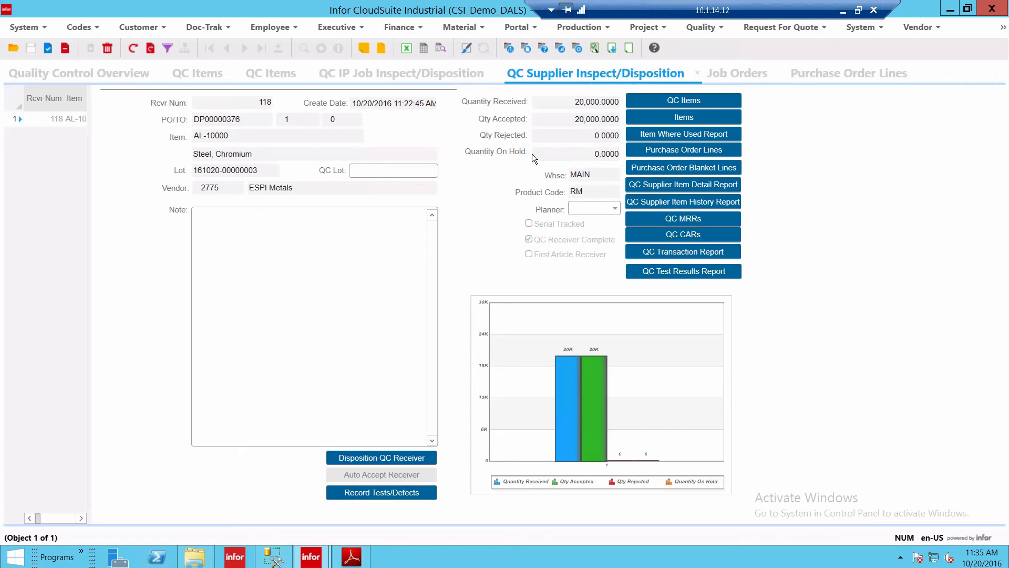
left_click(597, 106)
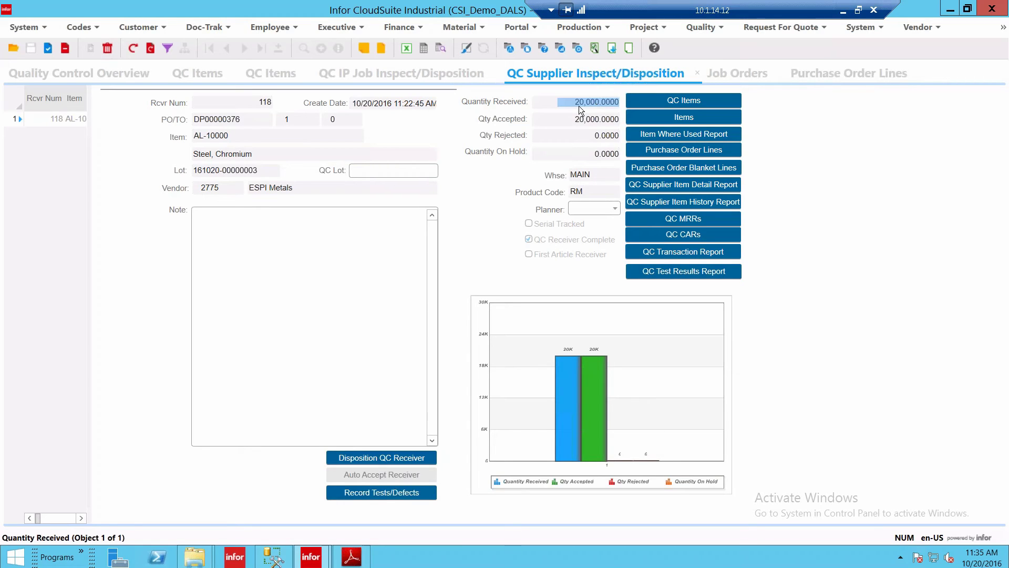
left_click(565, 121)
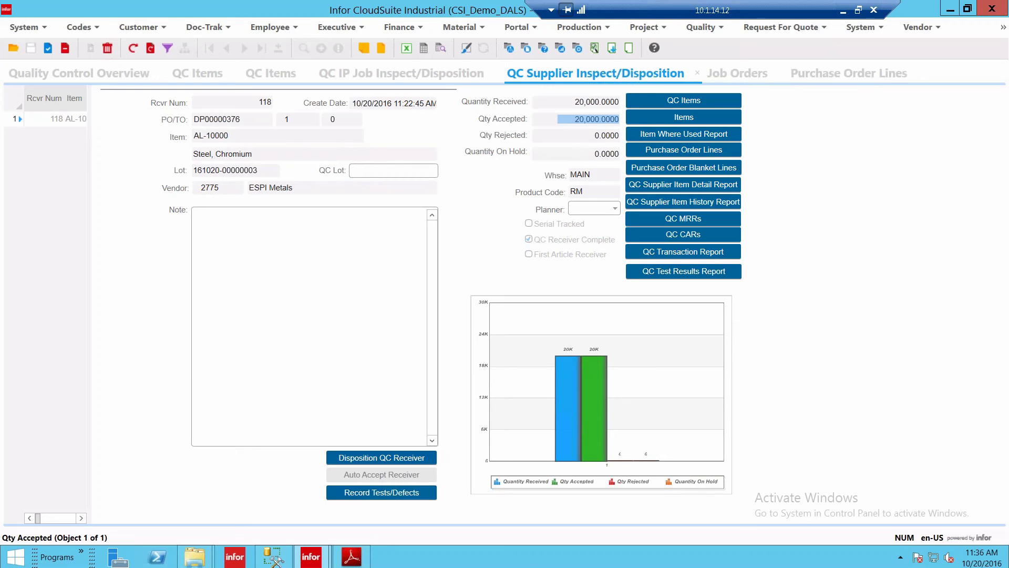
- Review the QC item UT-5000-52, checking its reference type, inspection operation and defined tests
left_click(738, 72)
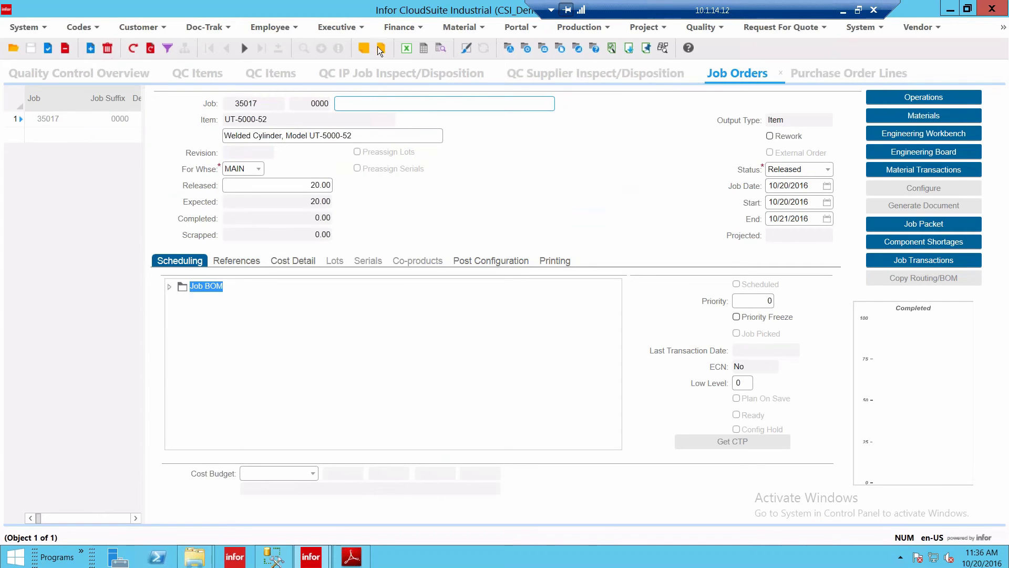
left_click(276, 77)
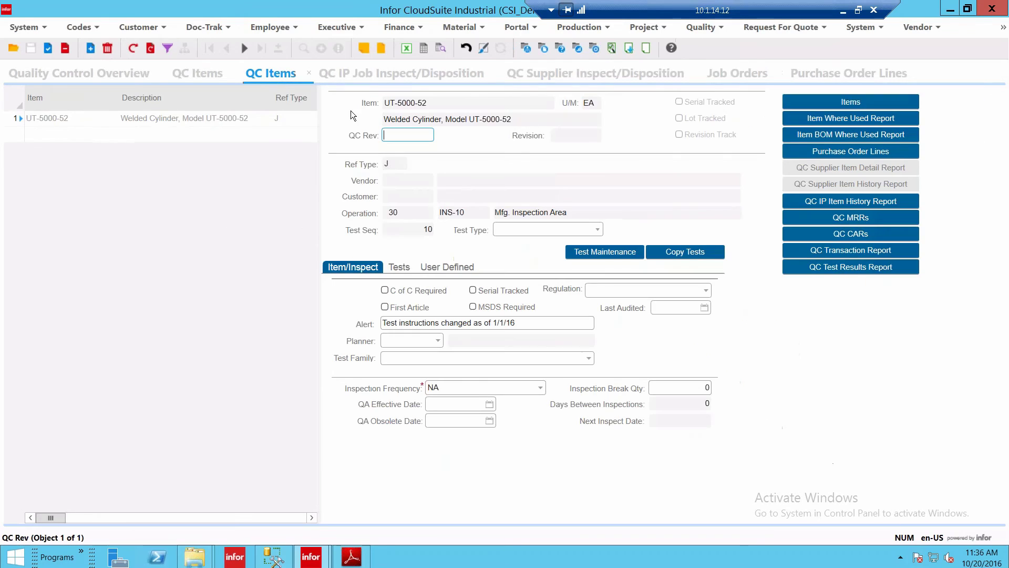
left_click(432, 102)
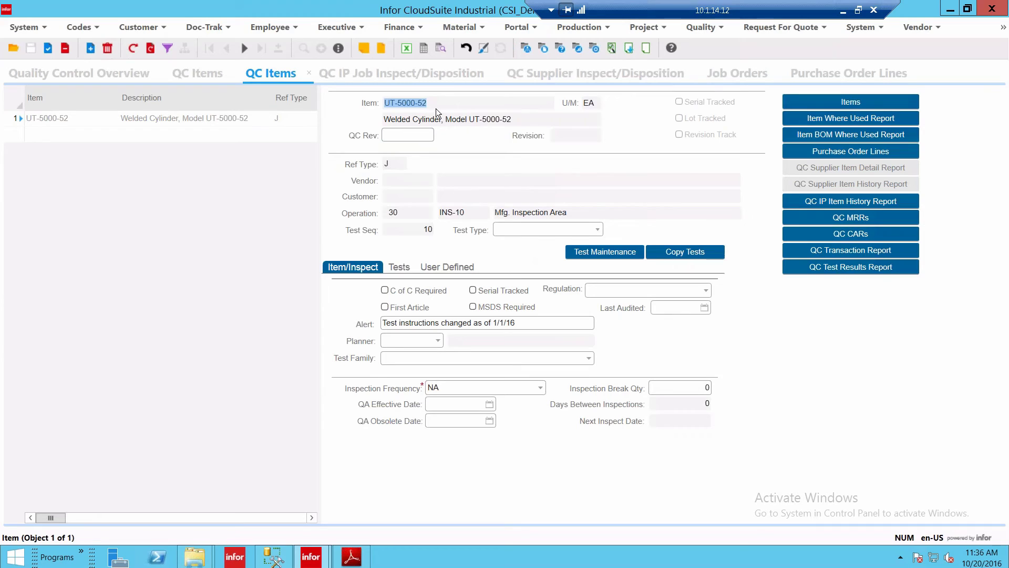
left_click(383, 165)
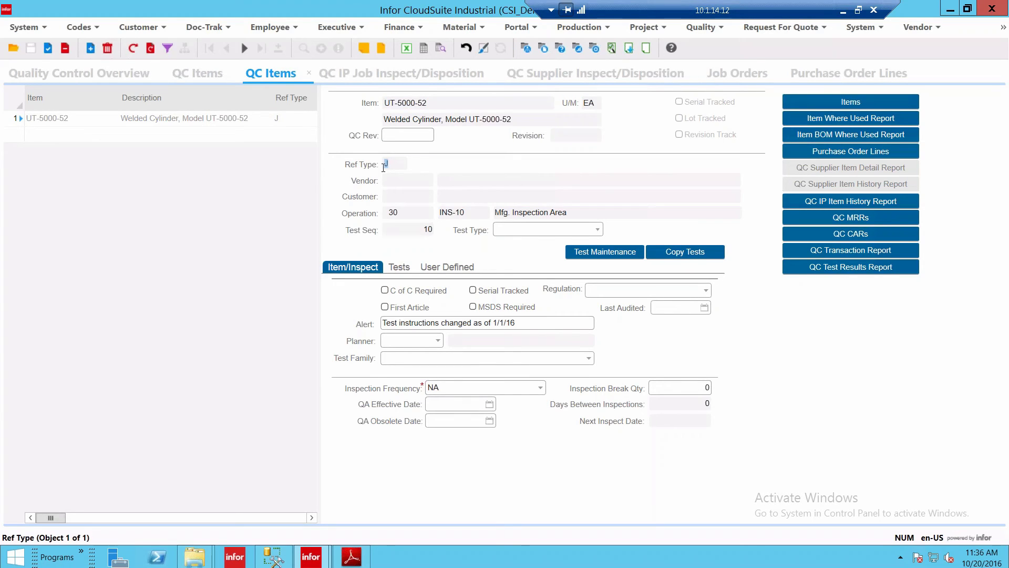
left_click(352, 215)
left_click(410, 210)
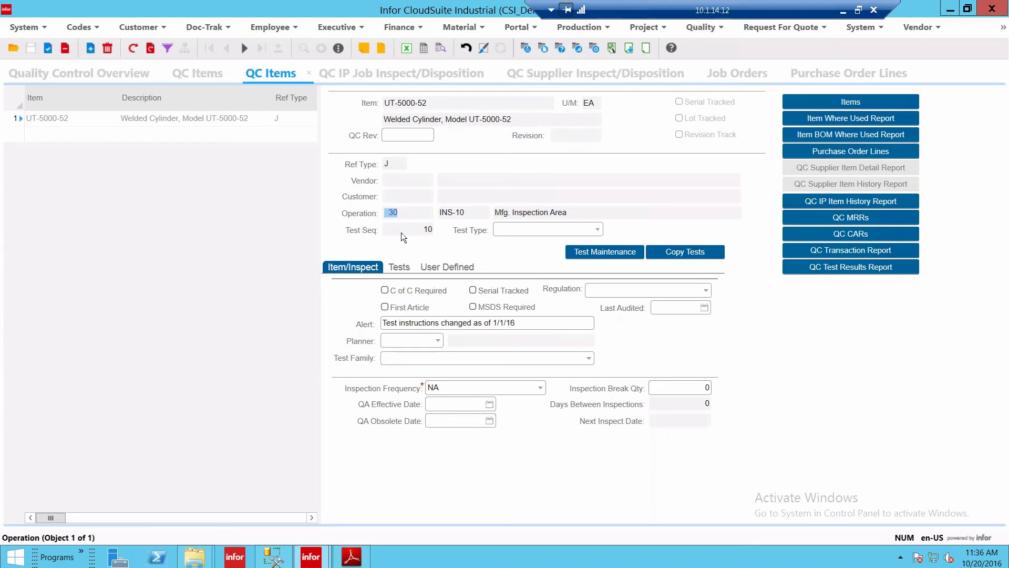
left_click(398, 269)
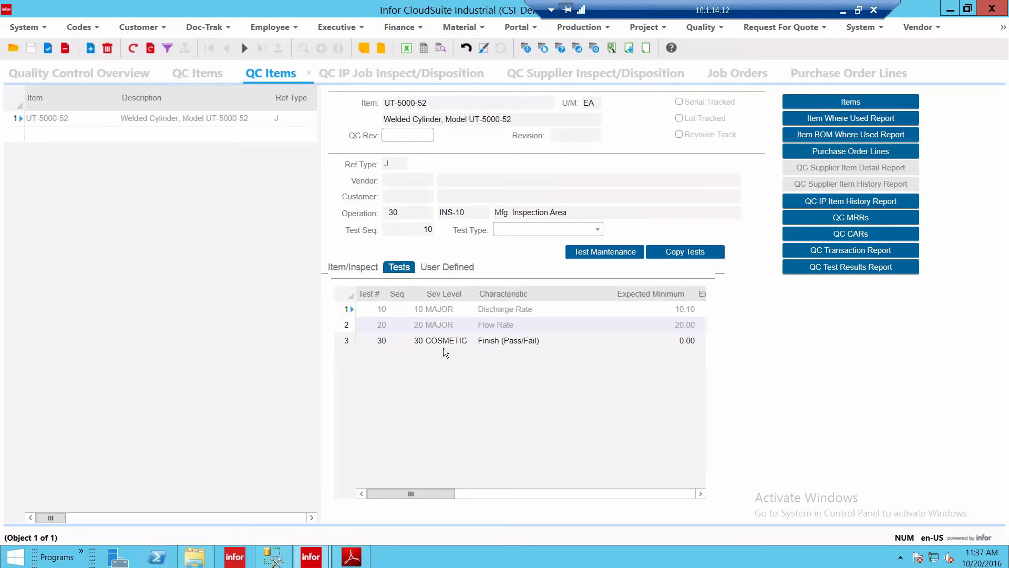
- Compare job order 35017 for the welded cylinder with its in-process inspection receiver
left_click(733, 74)
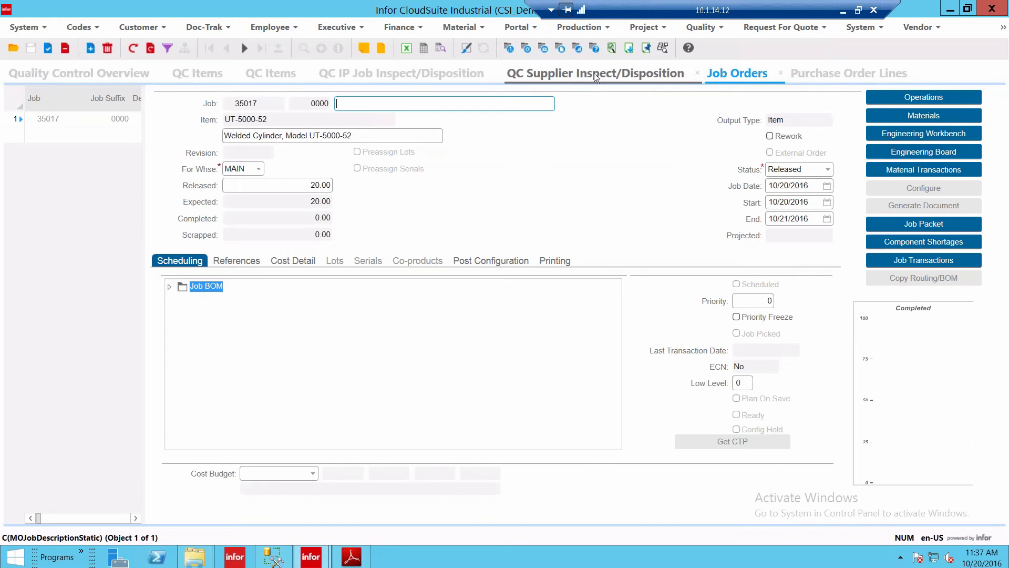
left_click(358, 73)
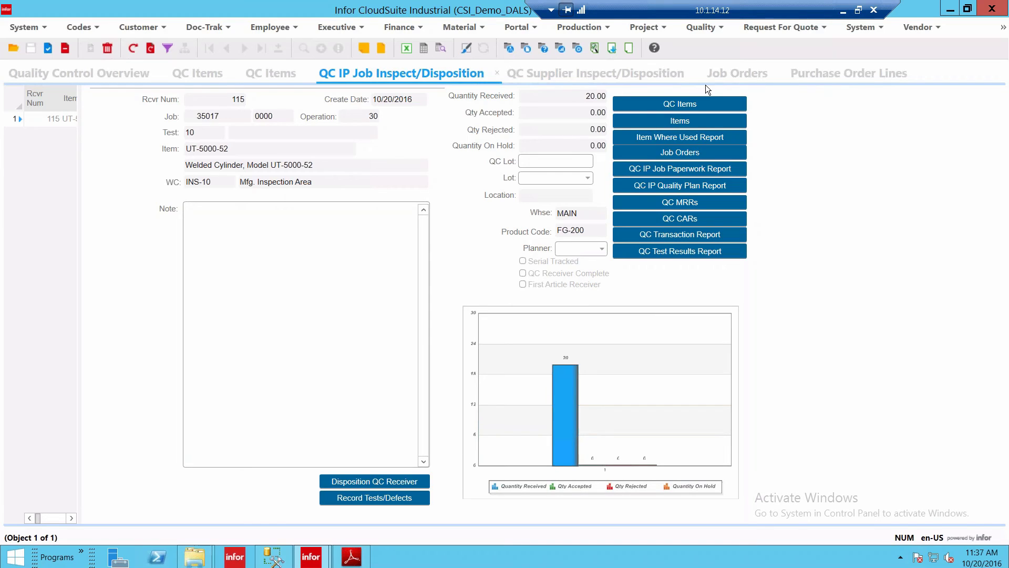
left_click(725, 75)
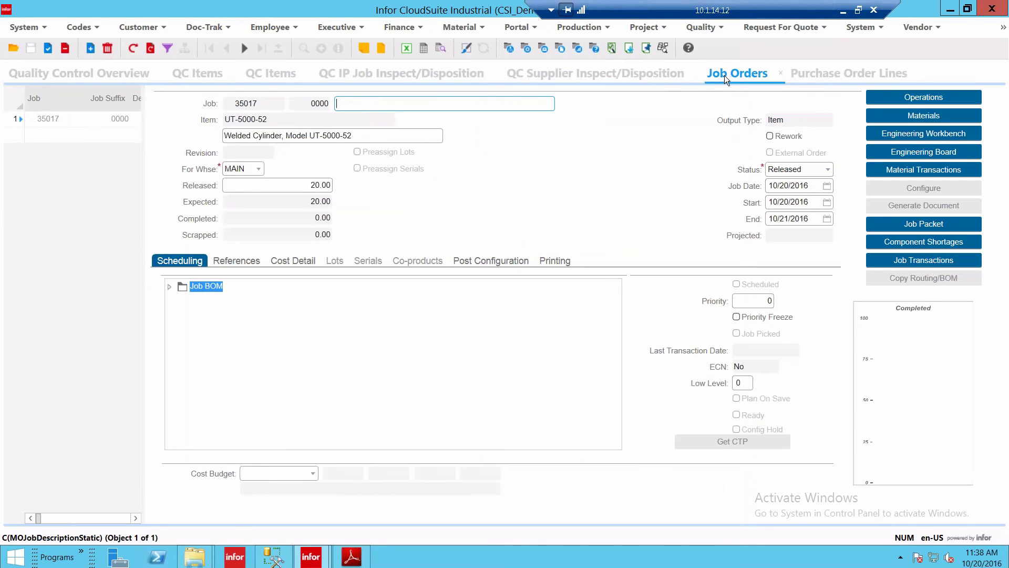
left_click(259, 101)
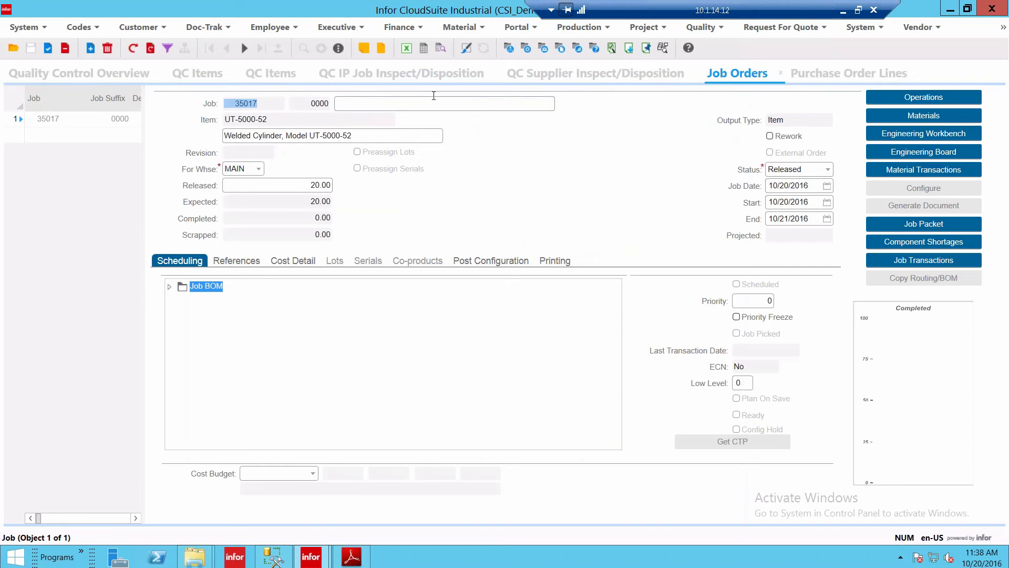
- Filter the in-process job inspection receivers by job 35017 and check the received and accepted quantities
left_click(396, 75)
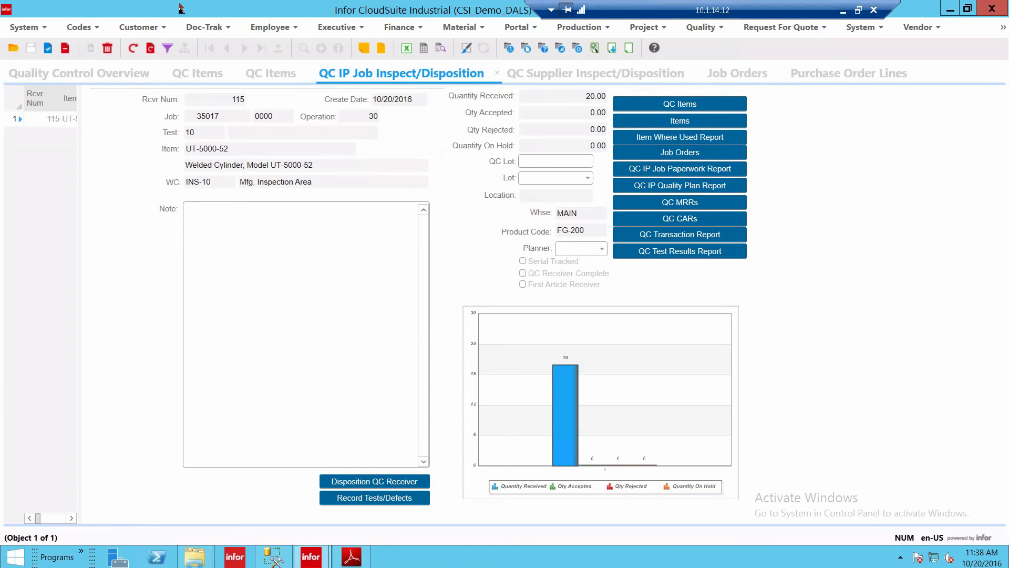
left_click(167, 49)
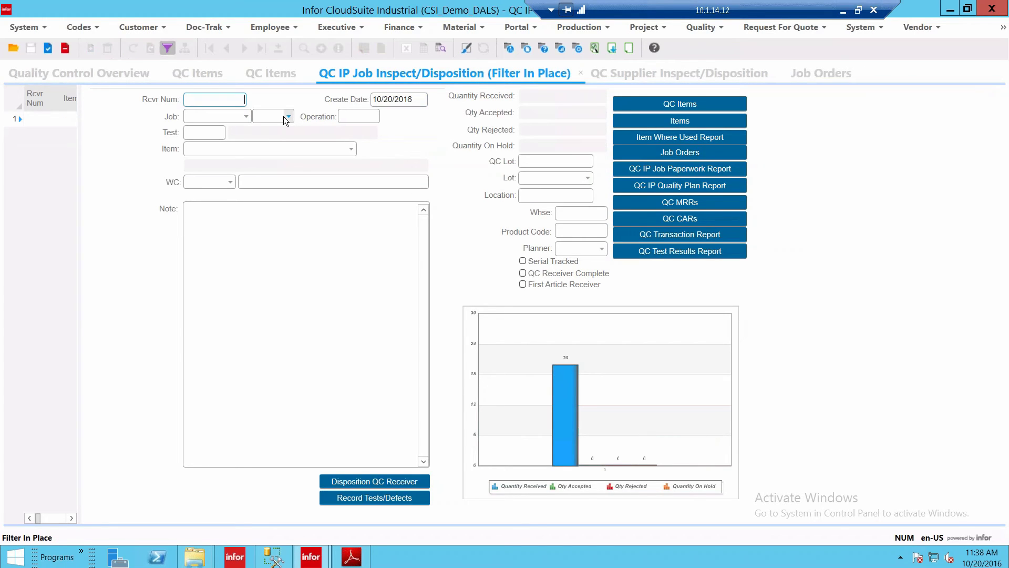
left_click(216, 118)
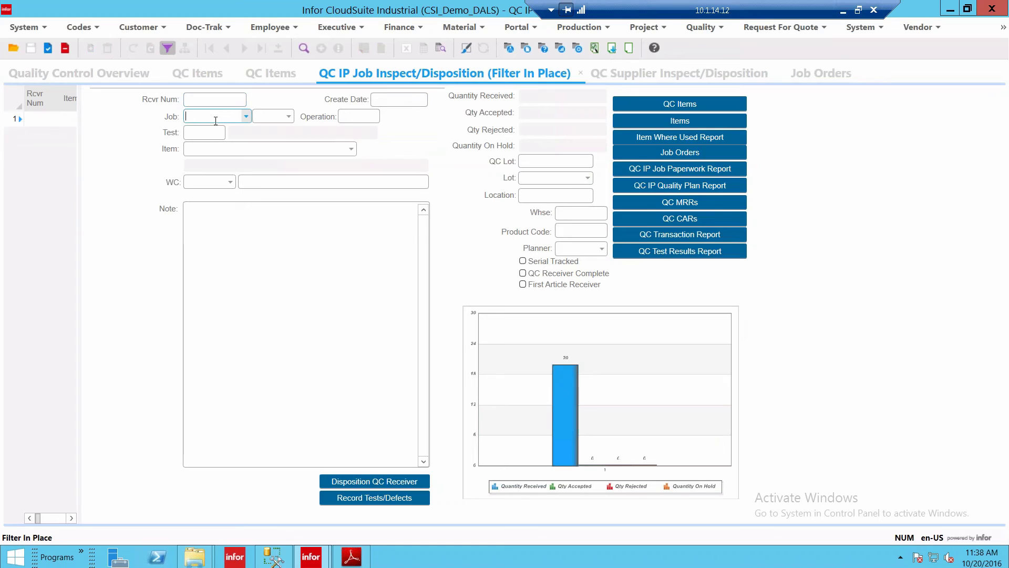
type("35017")
left_click(168, 50)
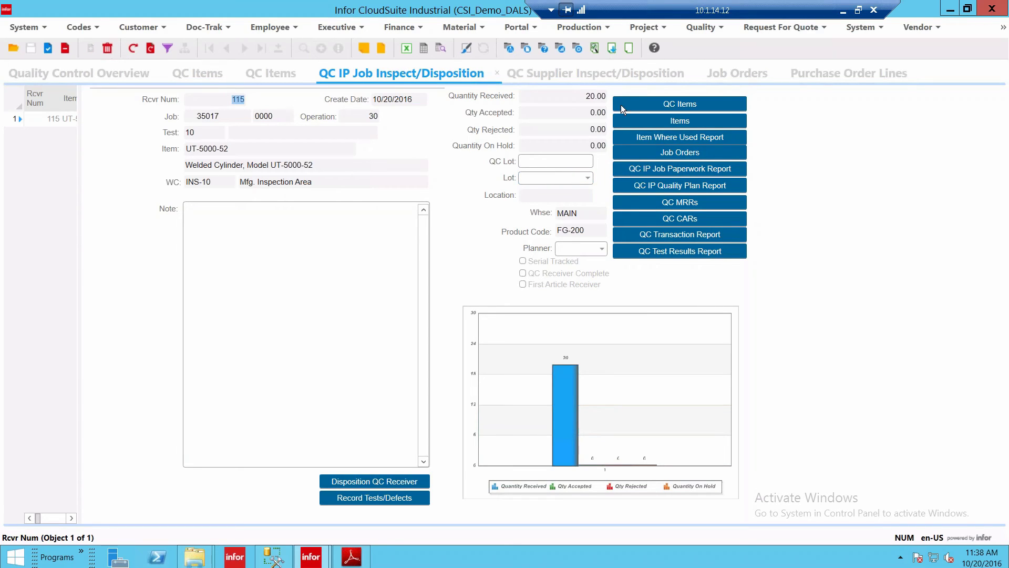
left_click(591, 99)
left_click(591, 111)
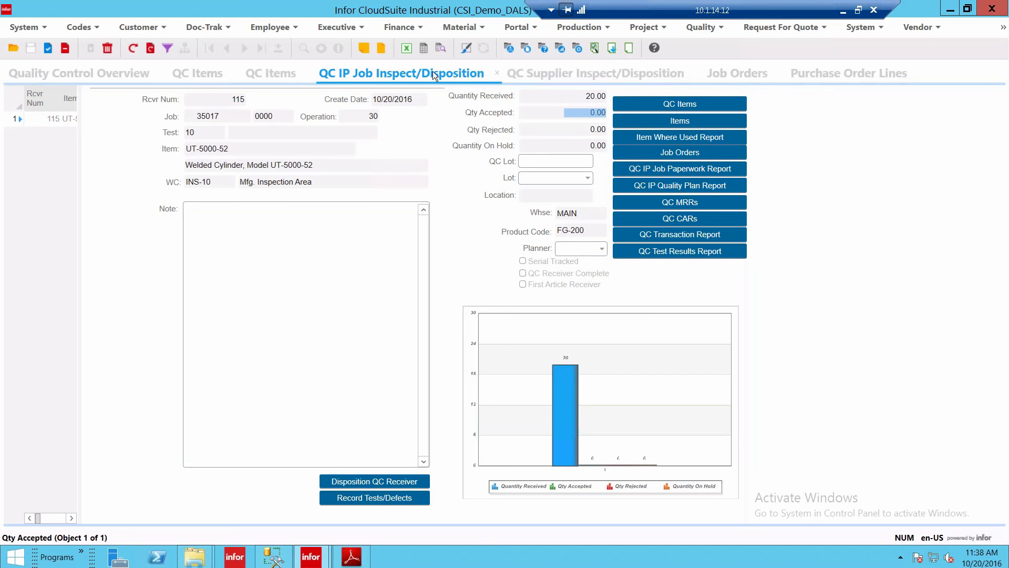
- Open the recorded tests of in-process receiver 115 and examine the Flow Rate test result
left_click(568, 76)
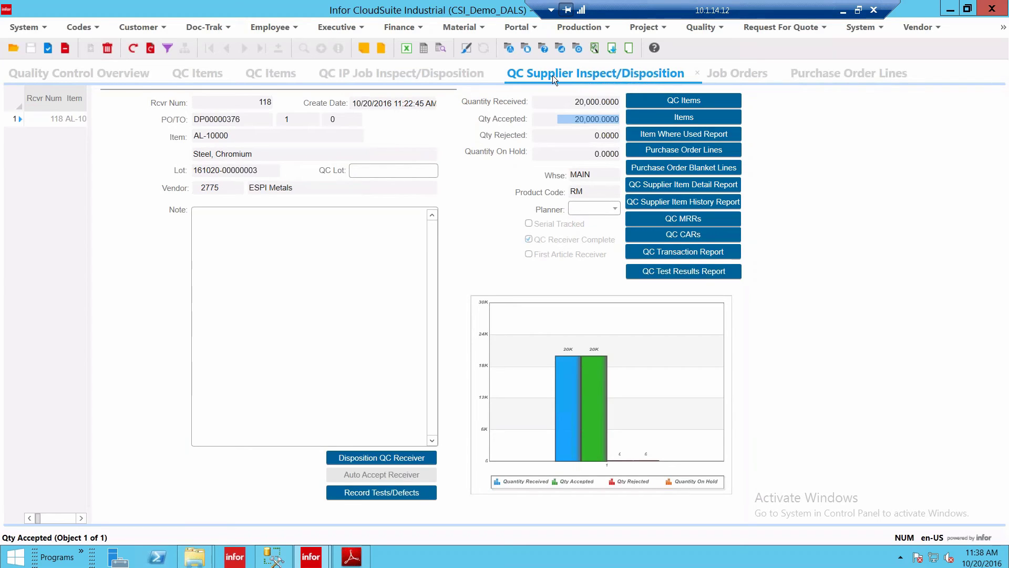
left_click(378, 74)
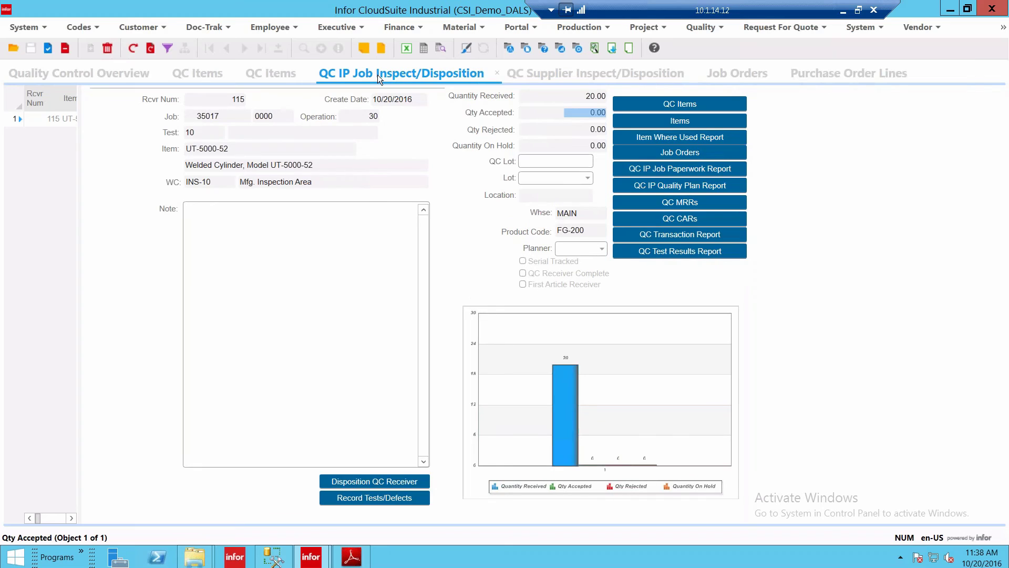
left_click(371, 498)
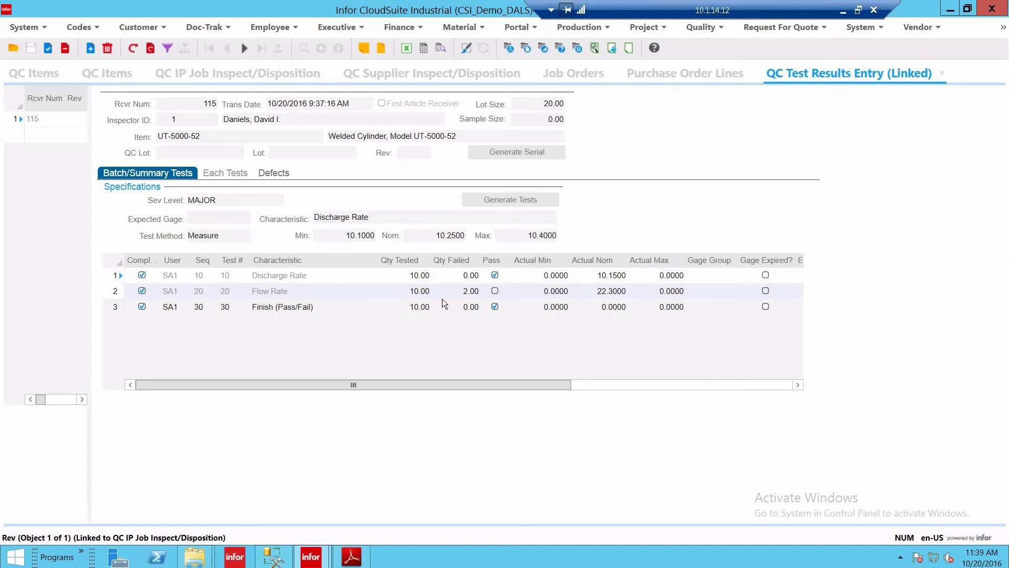
left_click(317, 295)
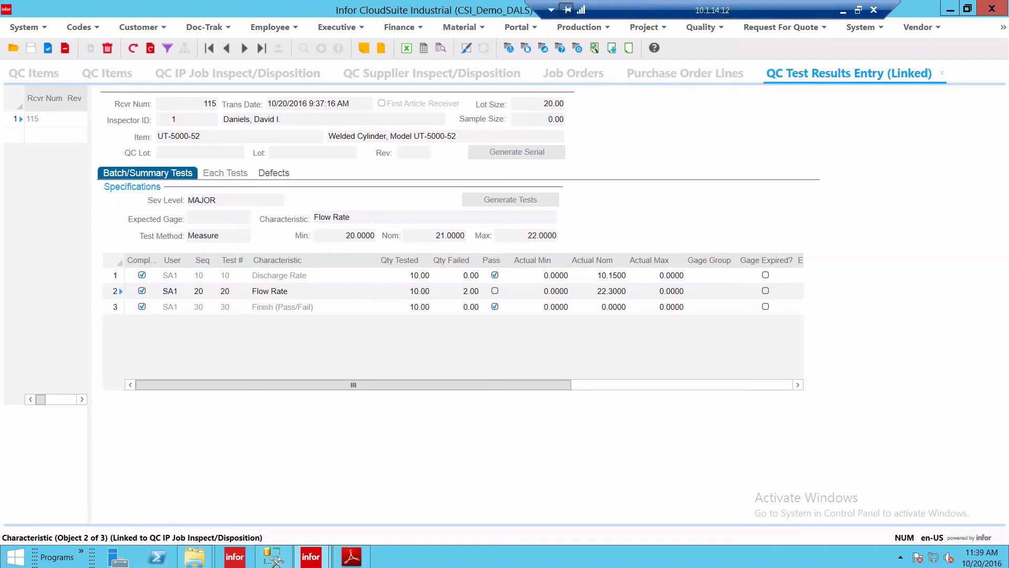
- Generate the defect list for receiver 115, review its failure codes and return to the batch tests
left_click(269, 172)
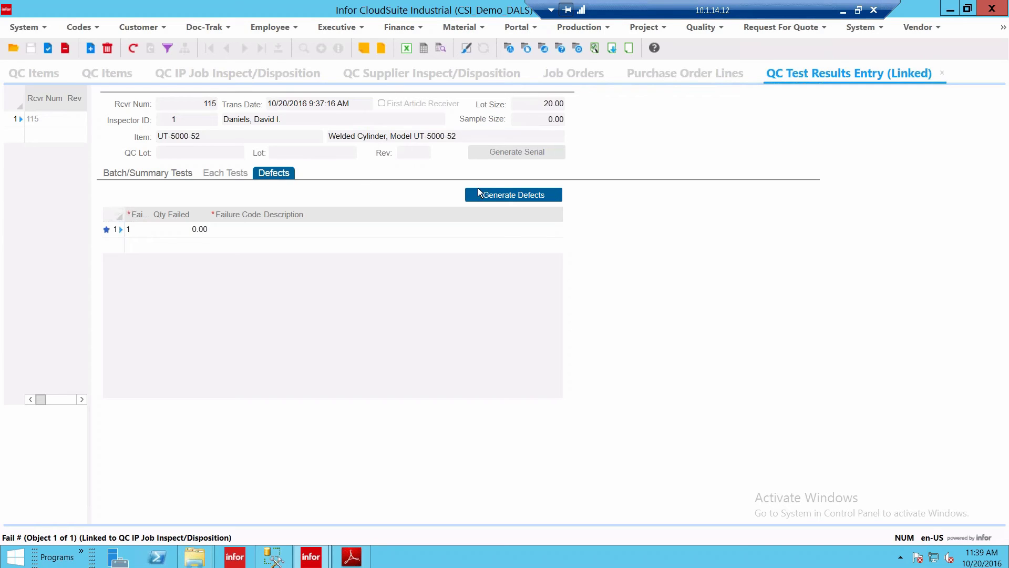
left_click(498, 193)
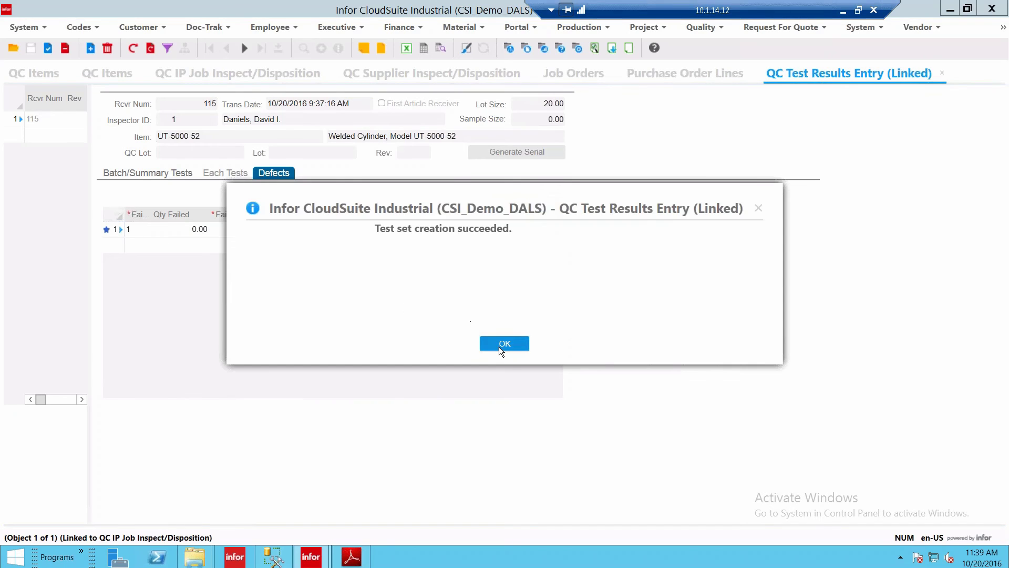
left_click(500, 344)
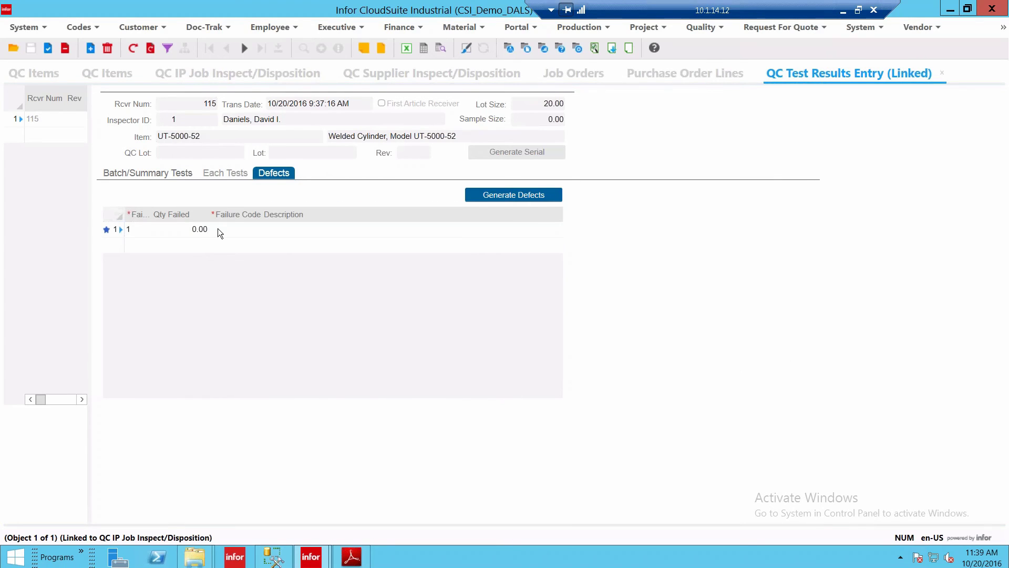
left_click(200, 295)
left_click(230, 309)
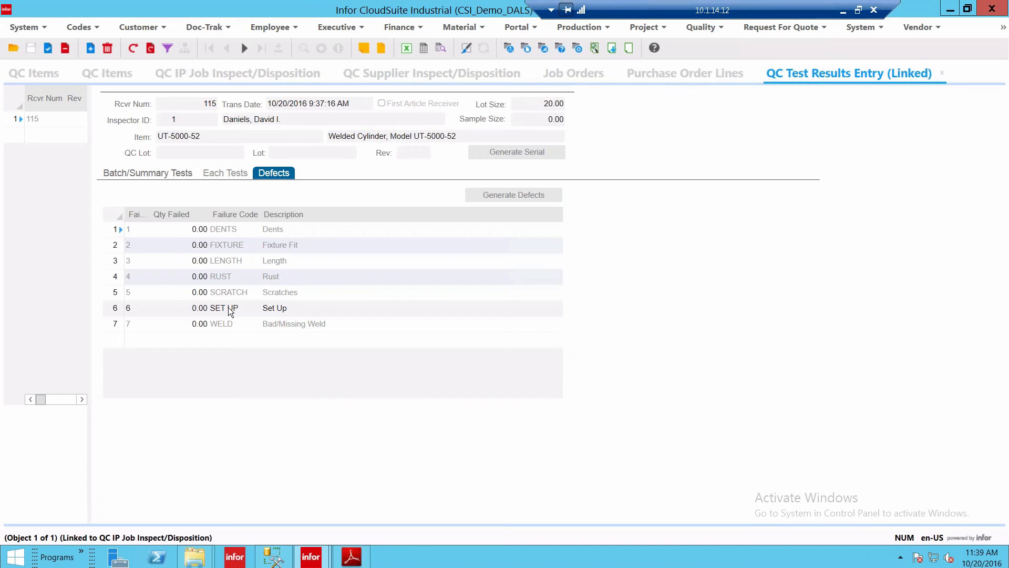
left_click(200, 210)
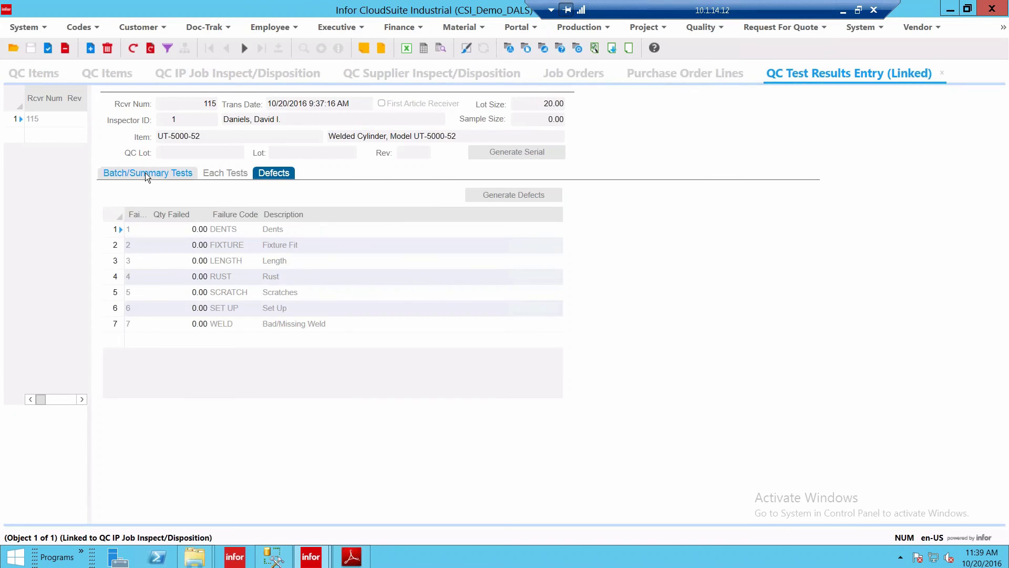
left_click(145, 172)
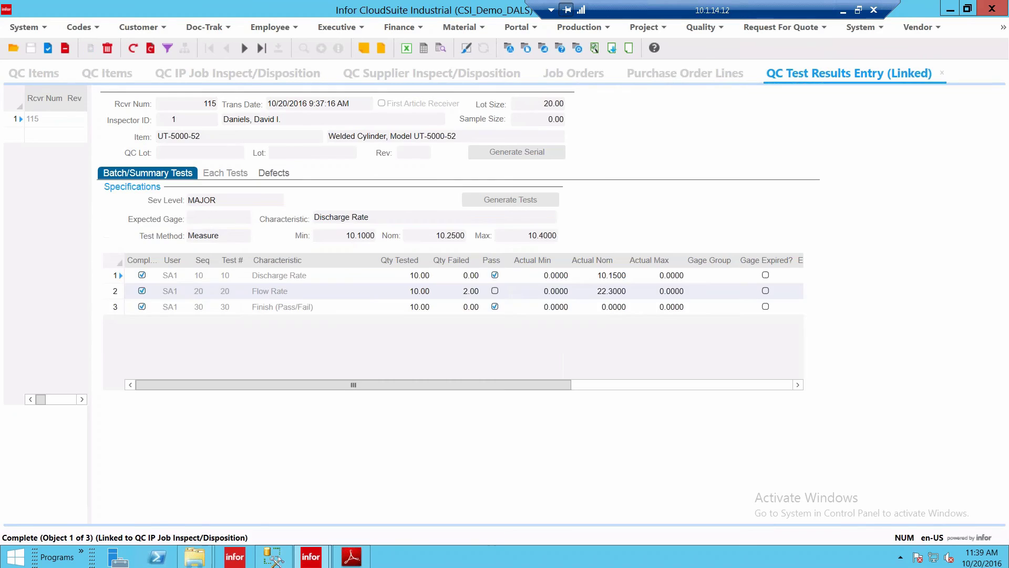
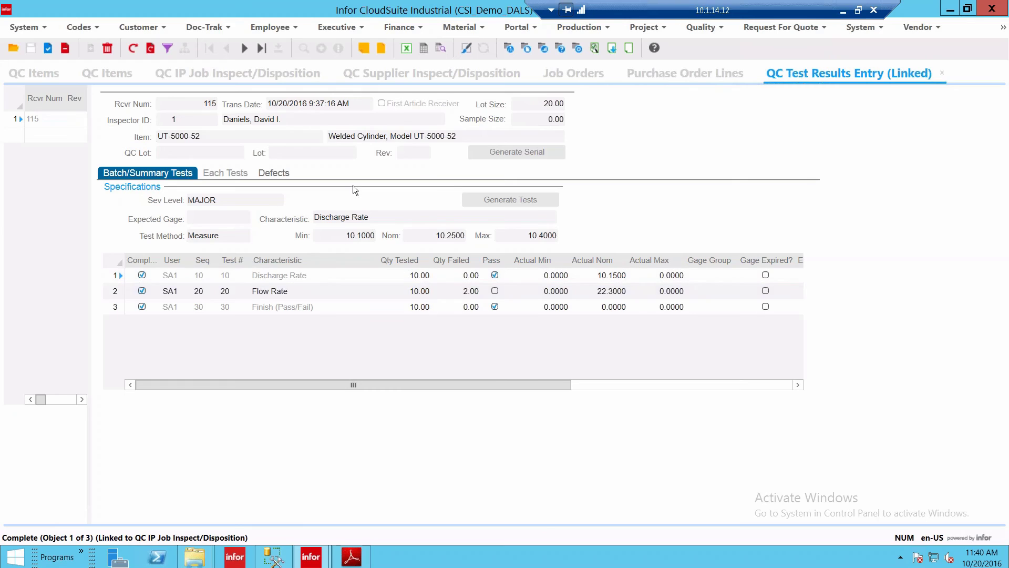
- Leave the test results, open the disposition of receiver 115 and enter inspector 1 with 1.00 hours worked
left_click(942, 73)
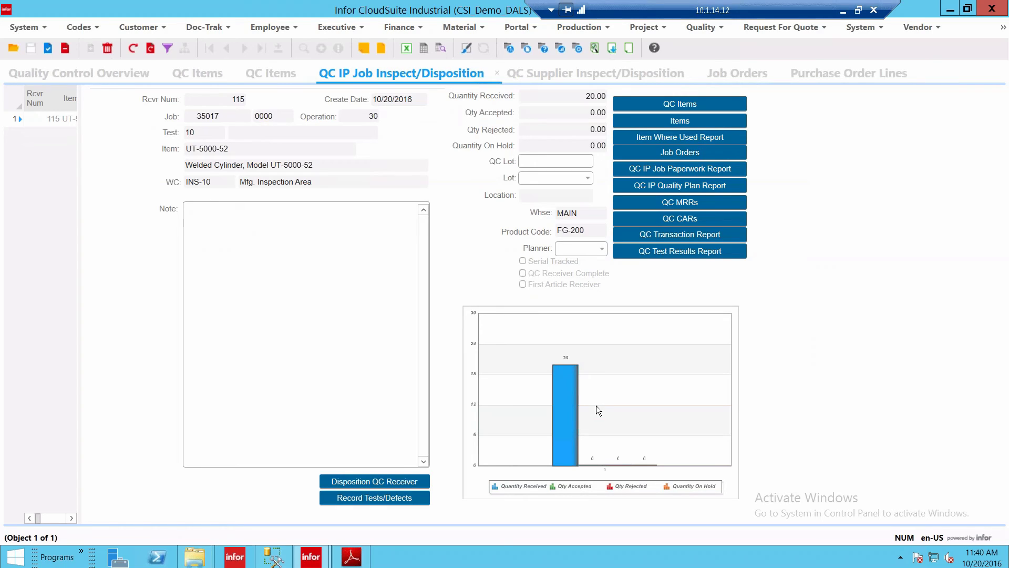
left_click(379, 482)
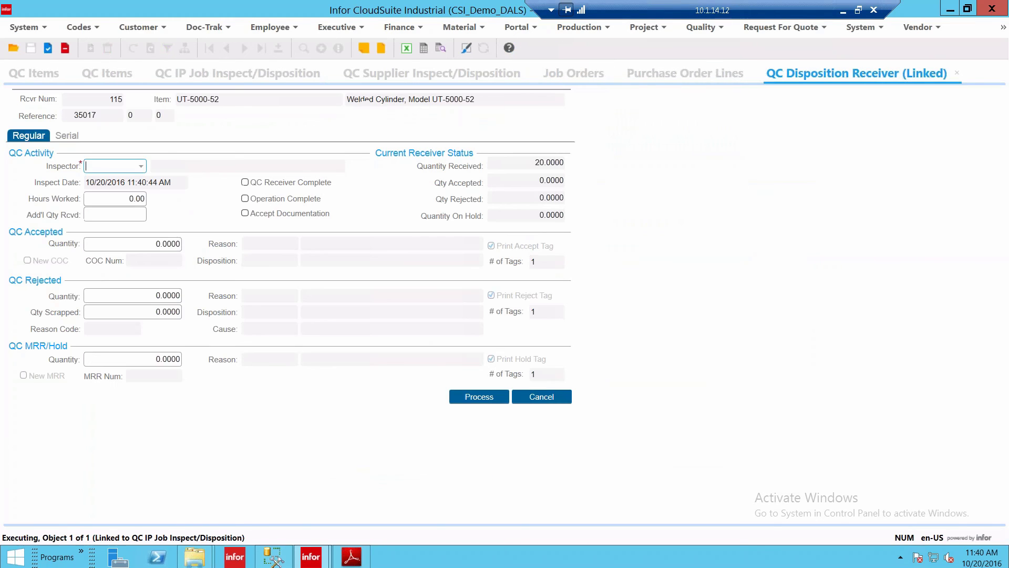
type("1")
key("Tab")
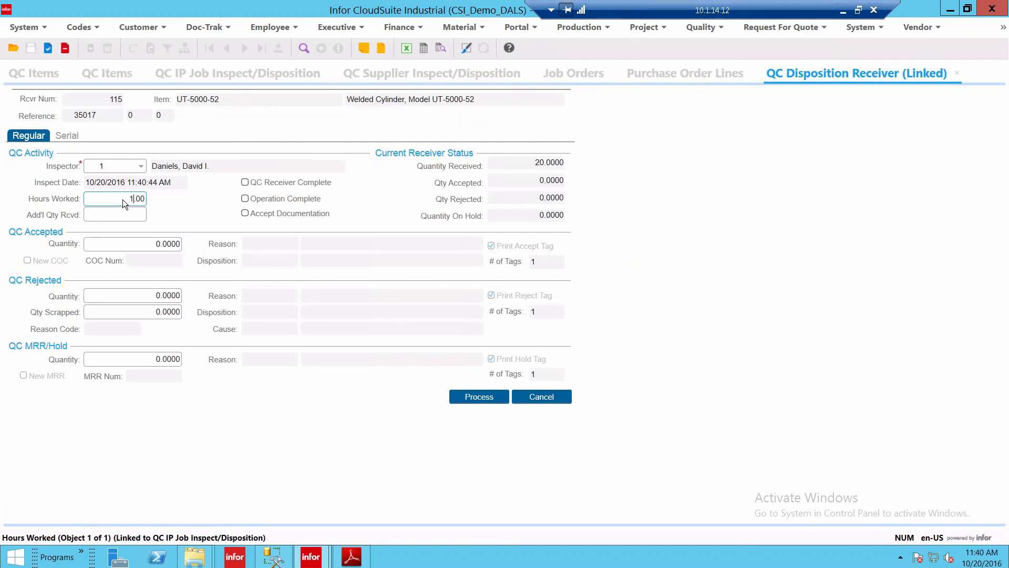
type("1")
key("Tab")
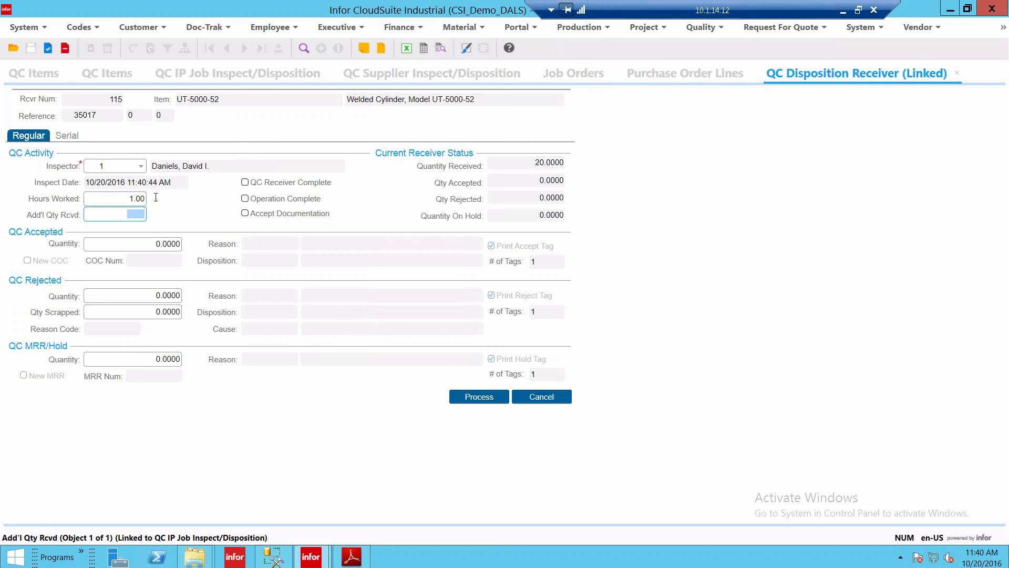
key("shift+Tab")
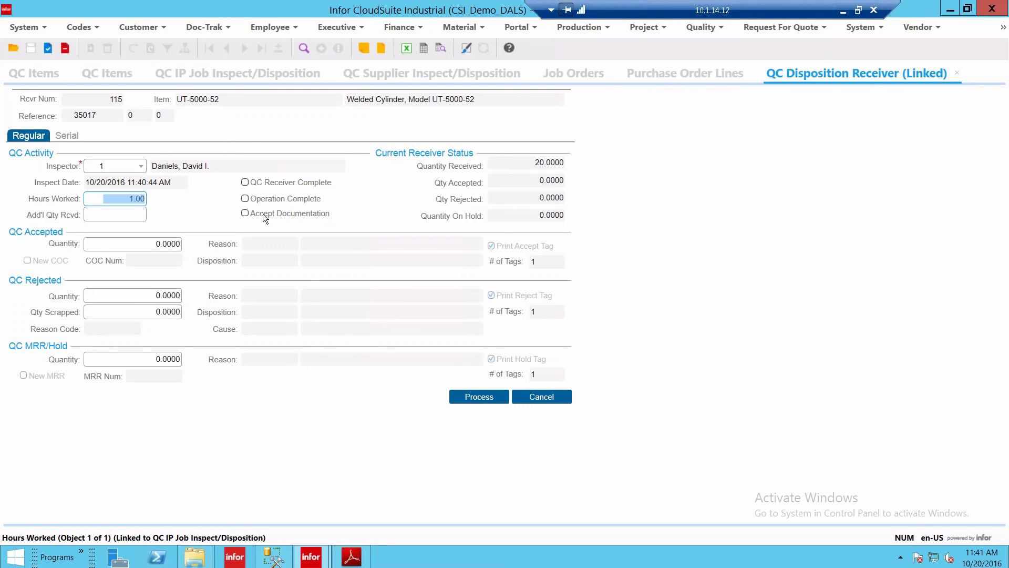
- Reject a quantity of 20, create an MRR with the reject and set the hold reason to MEASURE (Dimensional Issue)
left_click(150, 244)
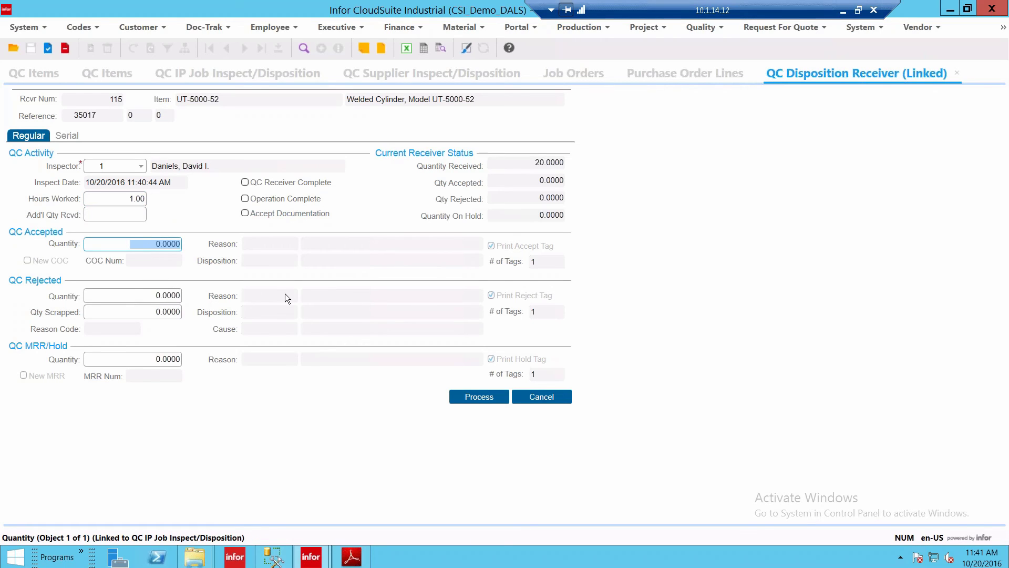
left_click(140, 296)
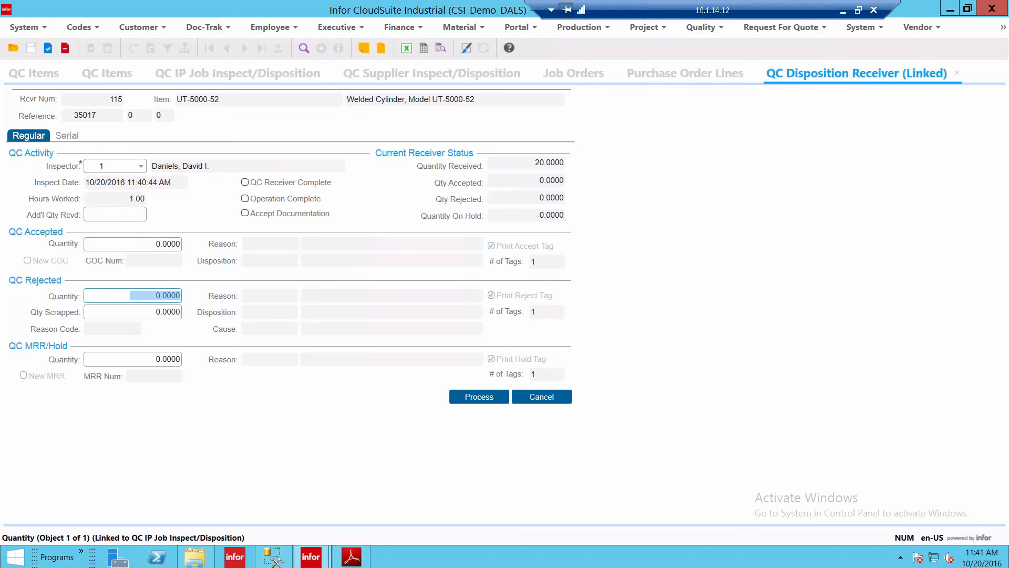
type("20")
key("Tab")
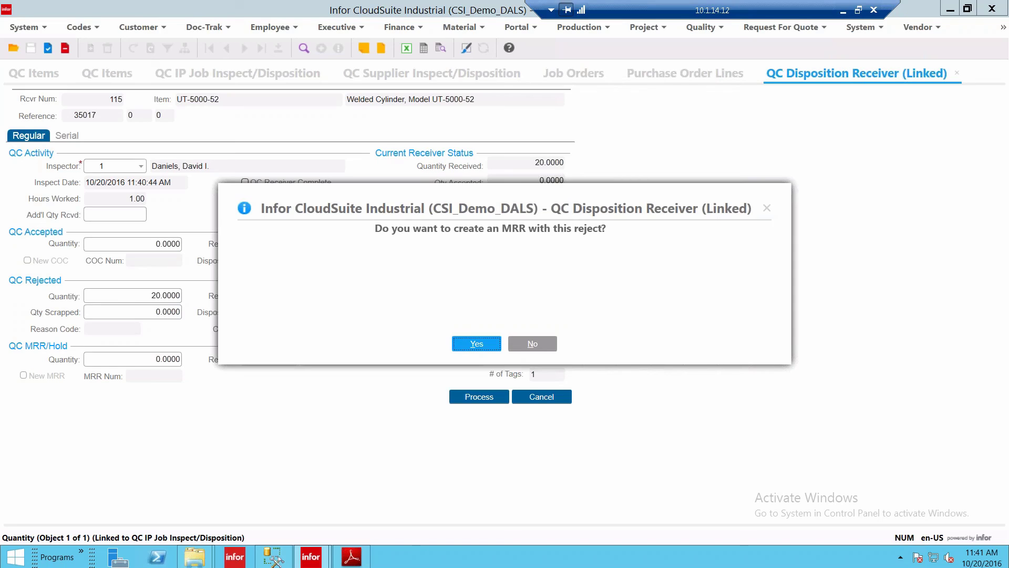
left_click(470, 346)
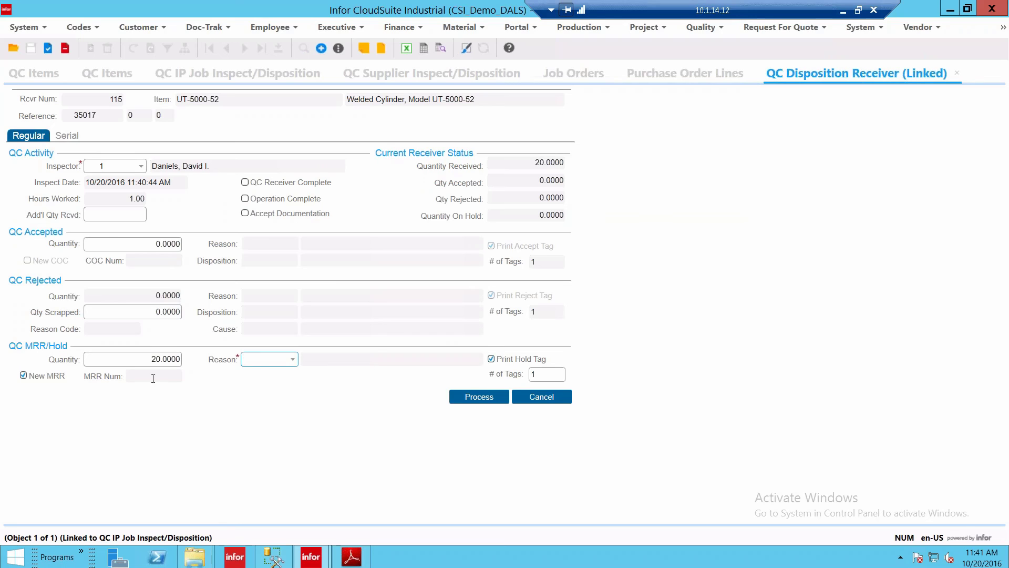
left_click(293, 359)
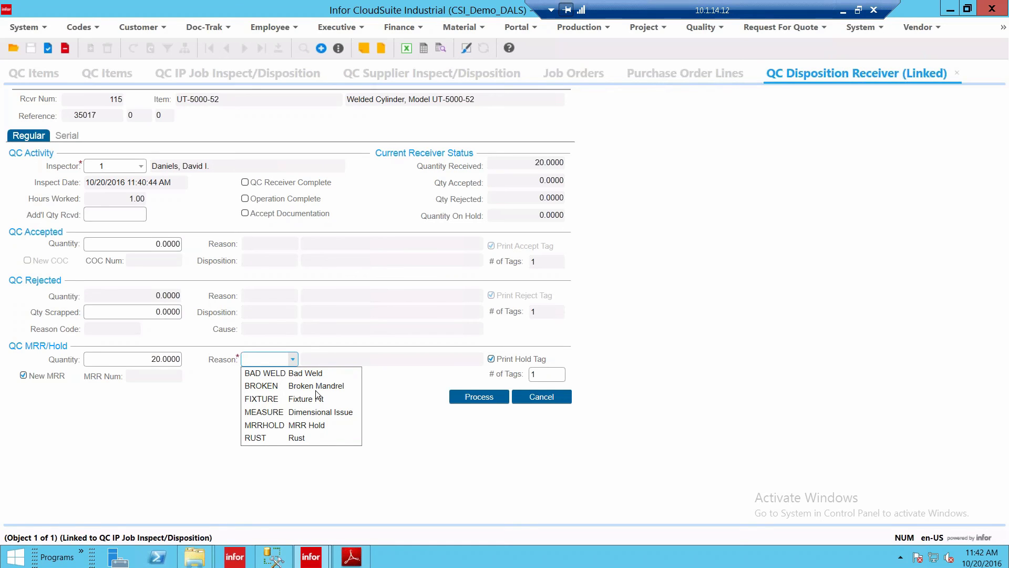
left_click(288, 412)
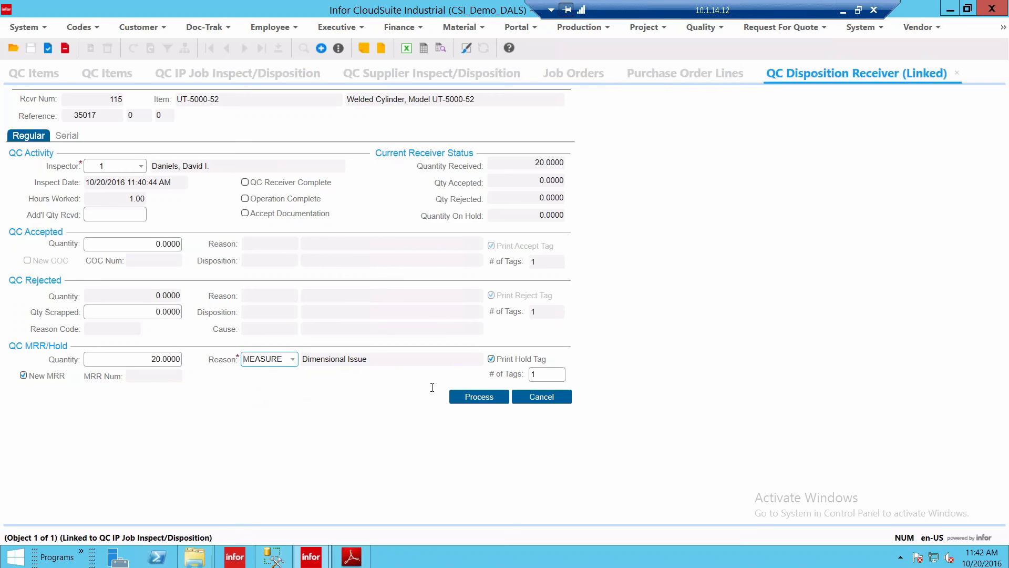
- Process the disposition with an e-mail for the MRR, view the hold tag report and close it
left_click(475, 395)
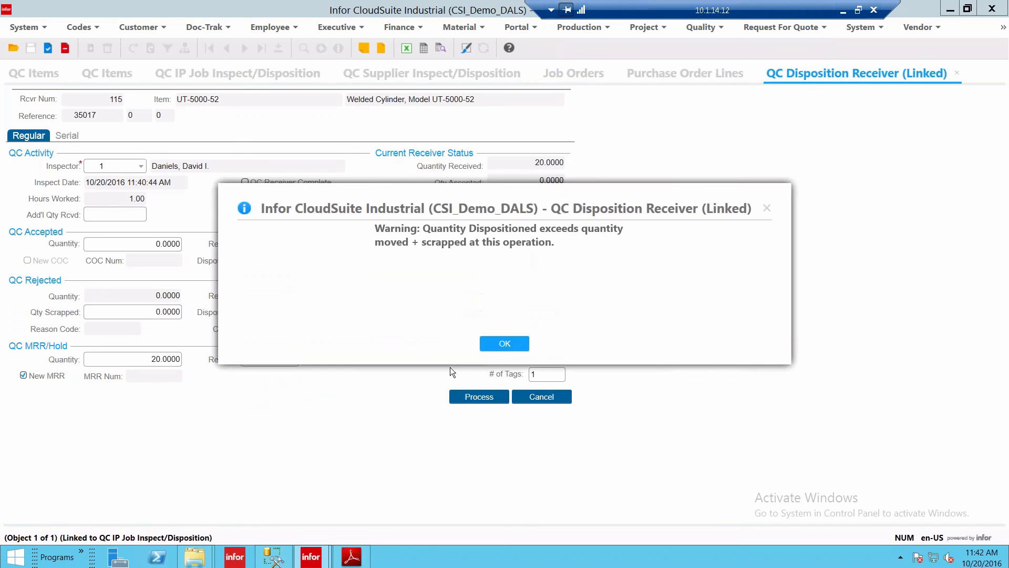
left_click(504, 344)
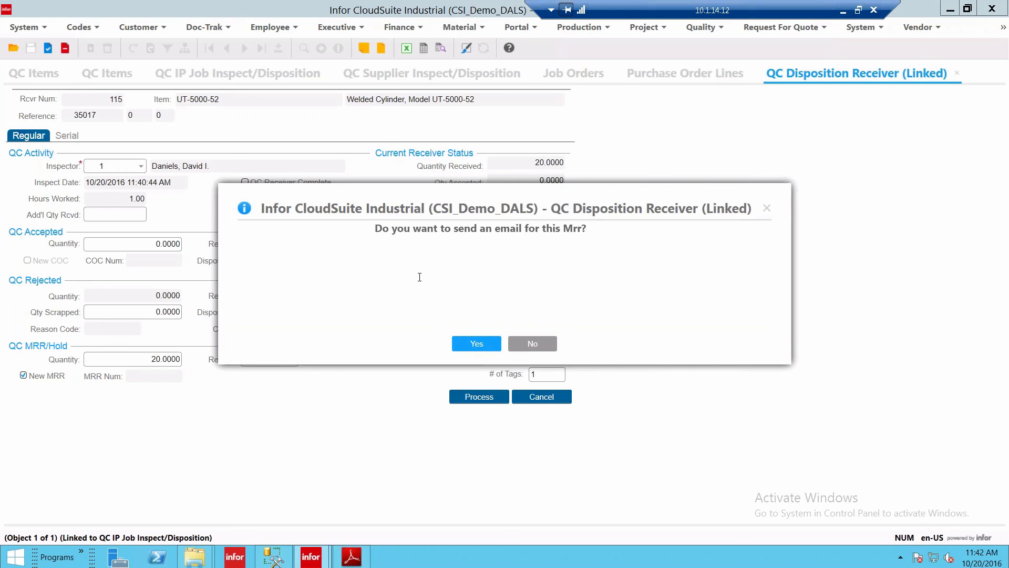
left_click(476, 344)
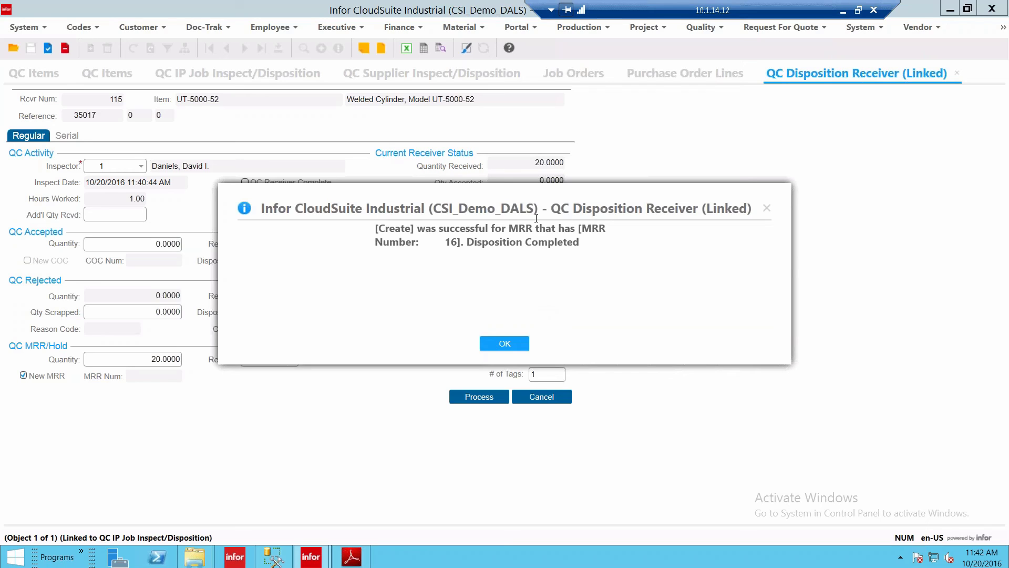
left_click(510, 343)
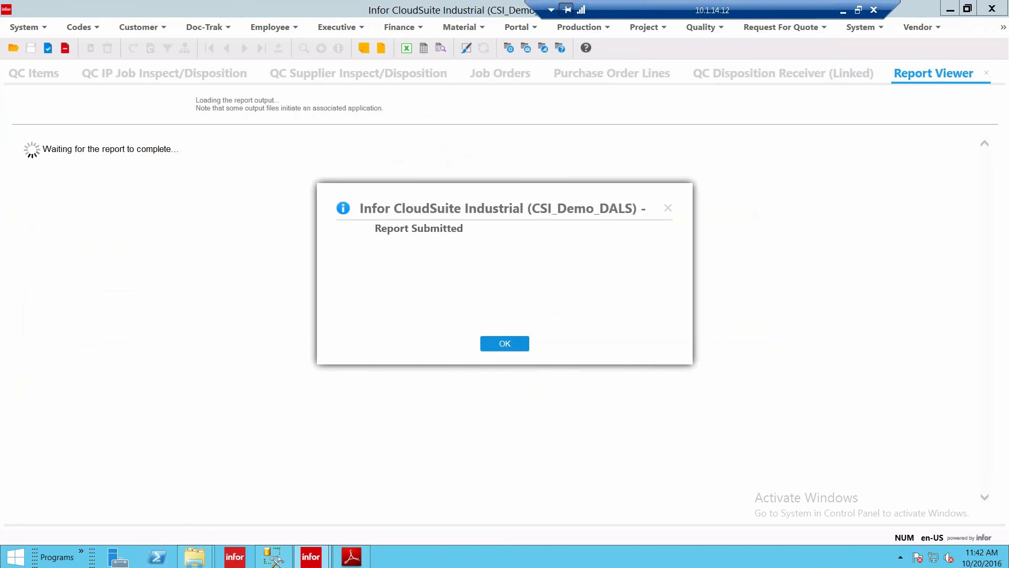
key("Return")
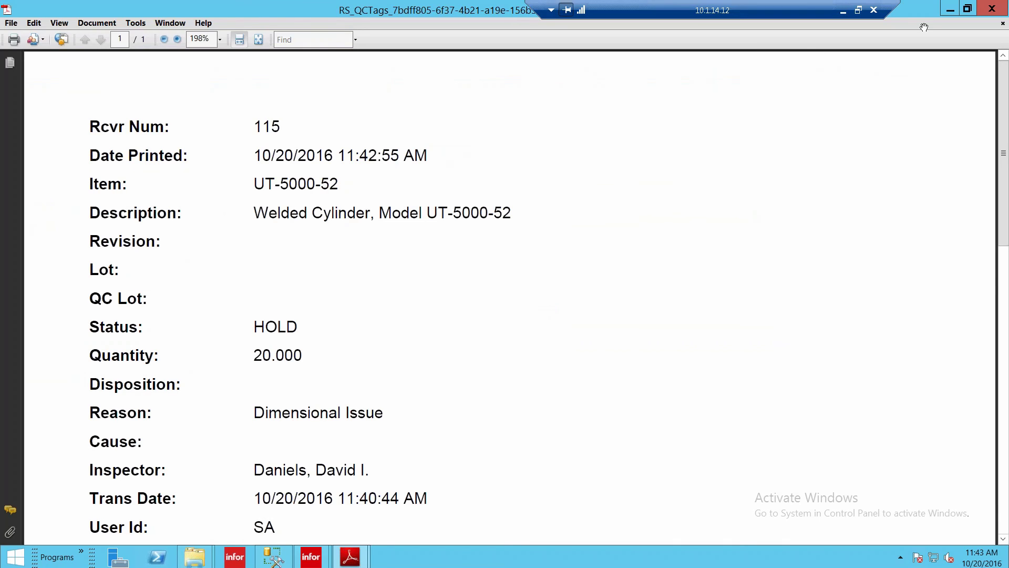
left_click(993, 9)
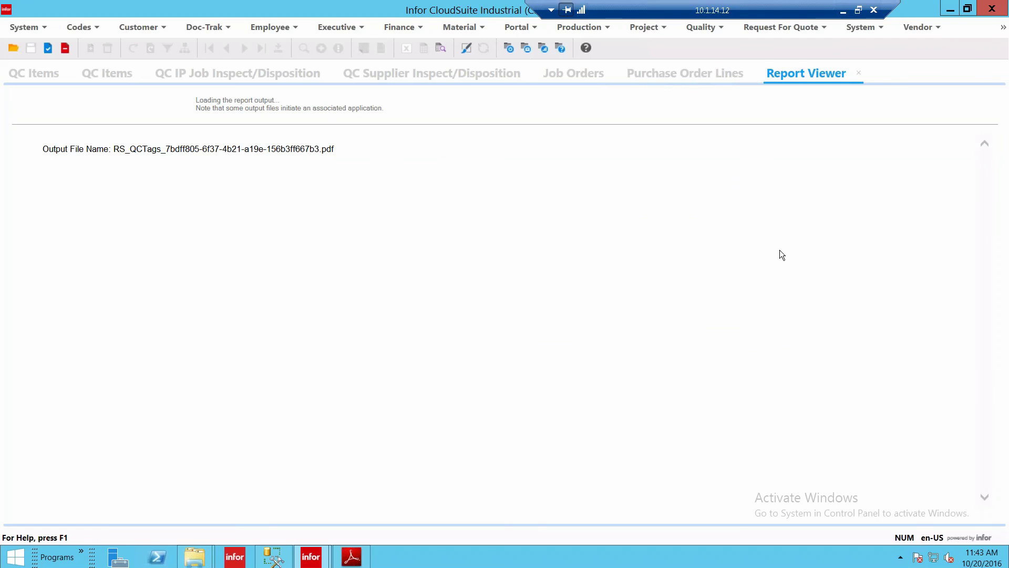
left_click(859, 72)
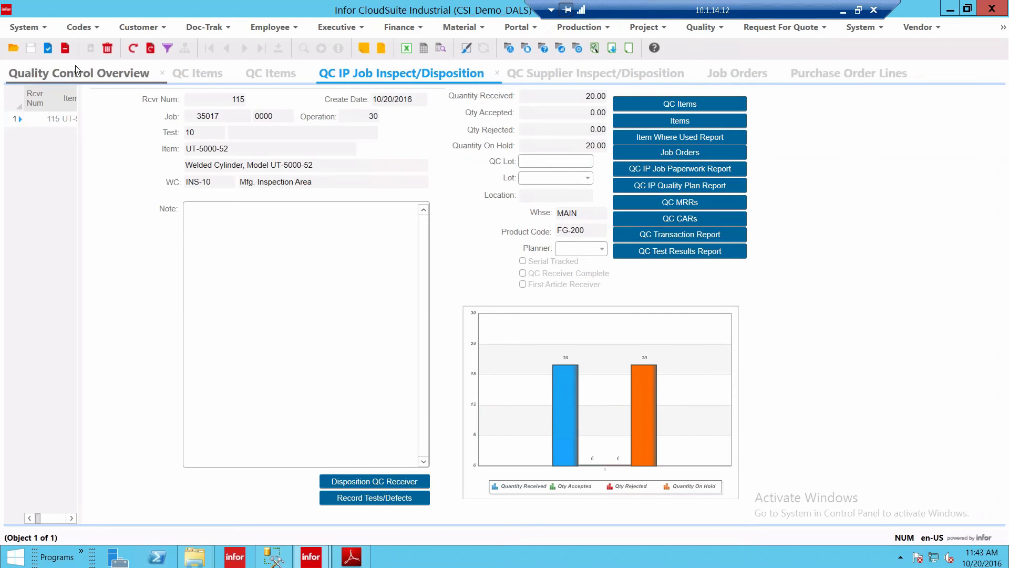
- Check the receiver number and the received and on-hold quantities of the dispositioned receiver
left_click_drag(227, 102, 267, 103)
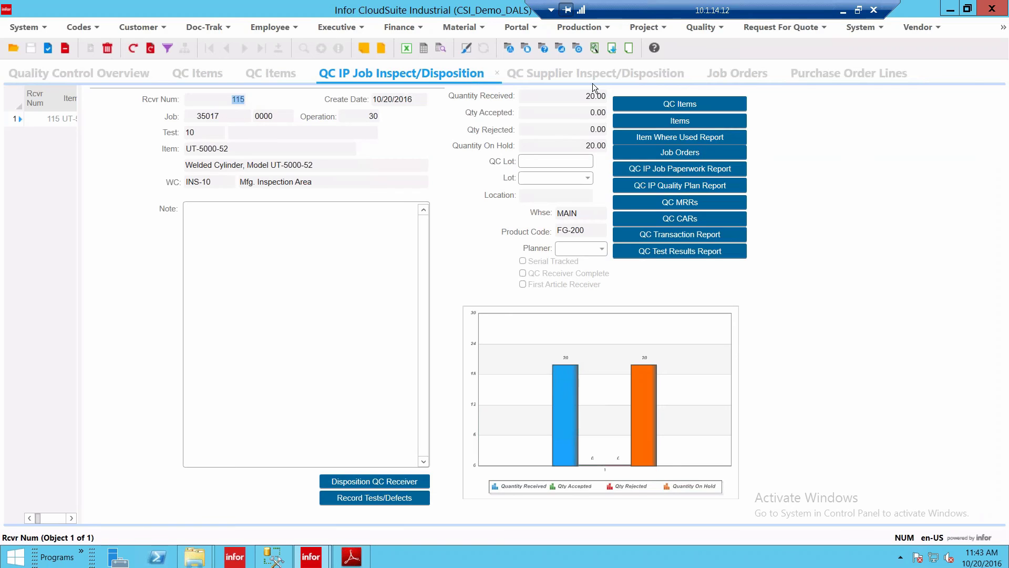
left_click(593, 98)
left_click(571, 147)
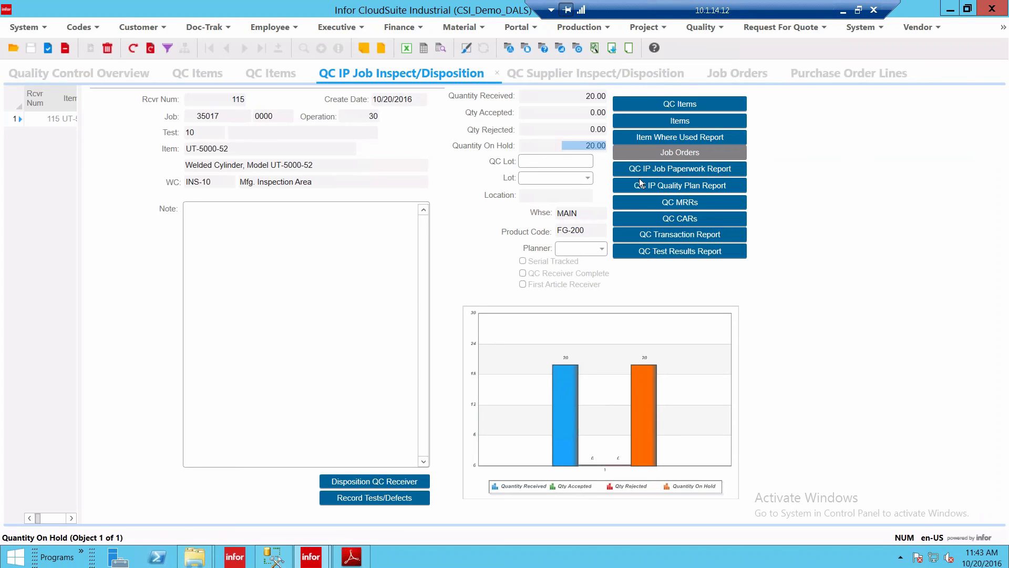
- Open the MRR linked to receiver 115 and check its MRR number, receiver, job reference and entity
left_click(680, 202)
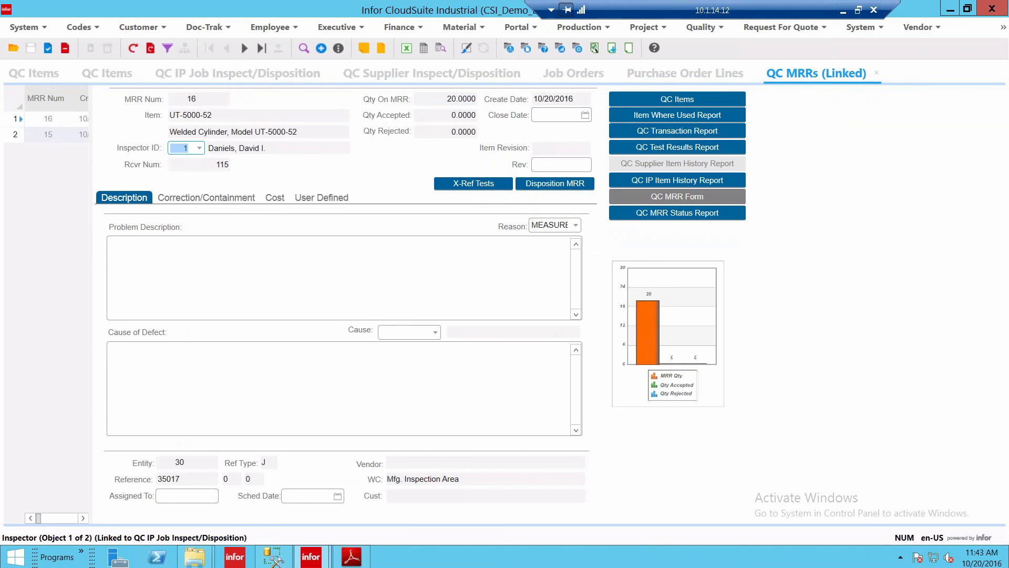
left_click(189, 101)
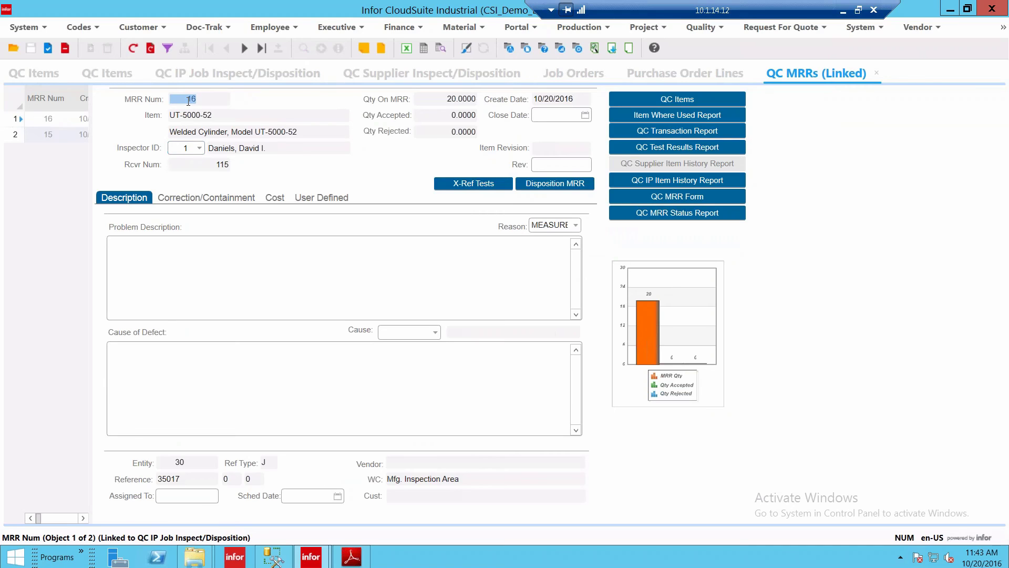
left_click(207, 166)
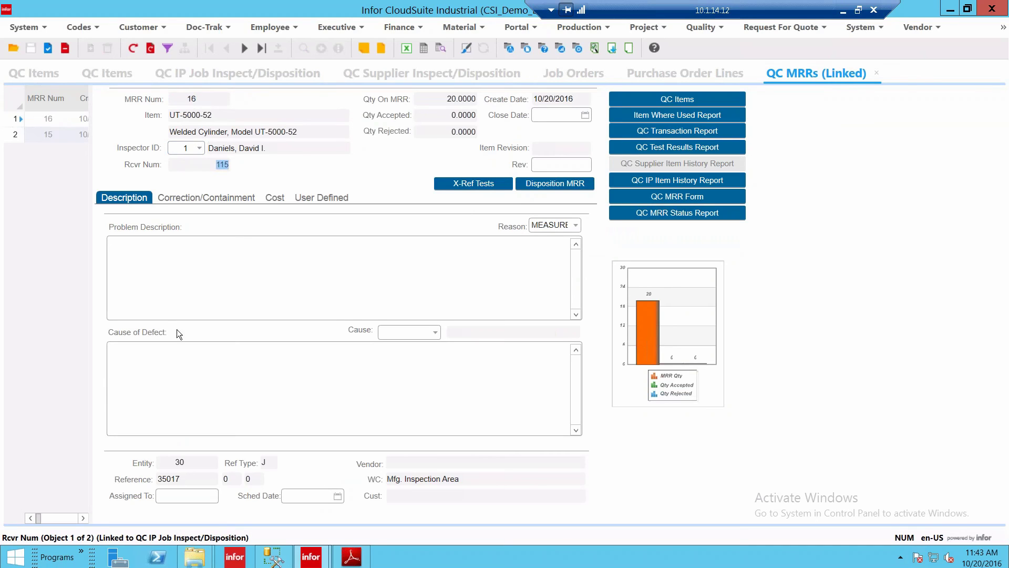
left_click(189, 478)
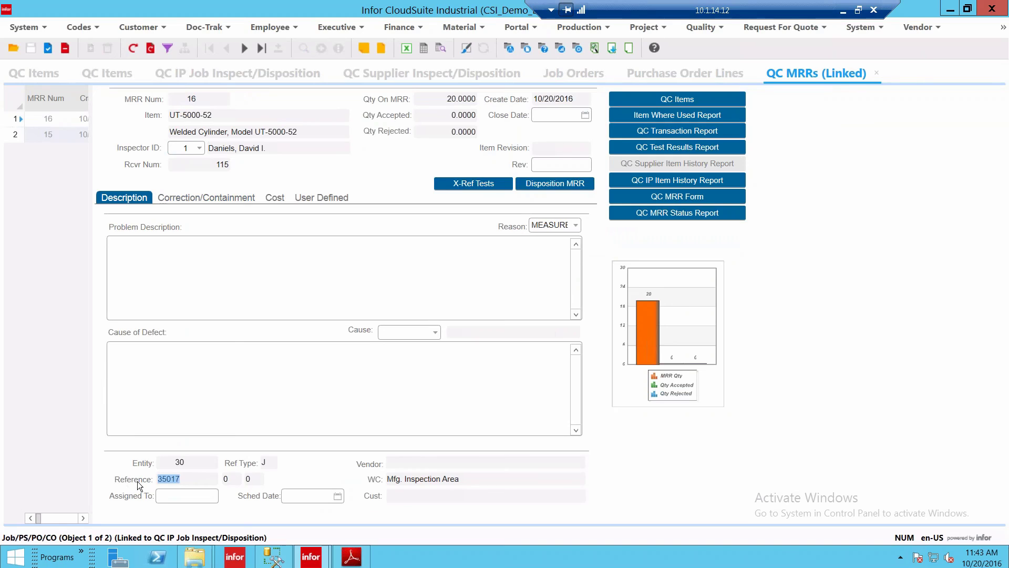
left_click(197, 462)
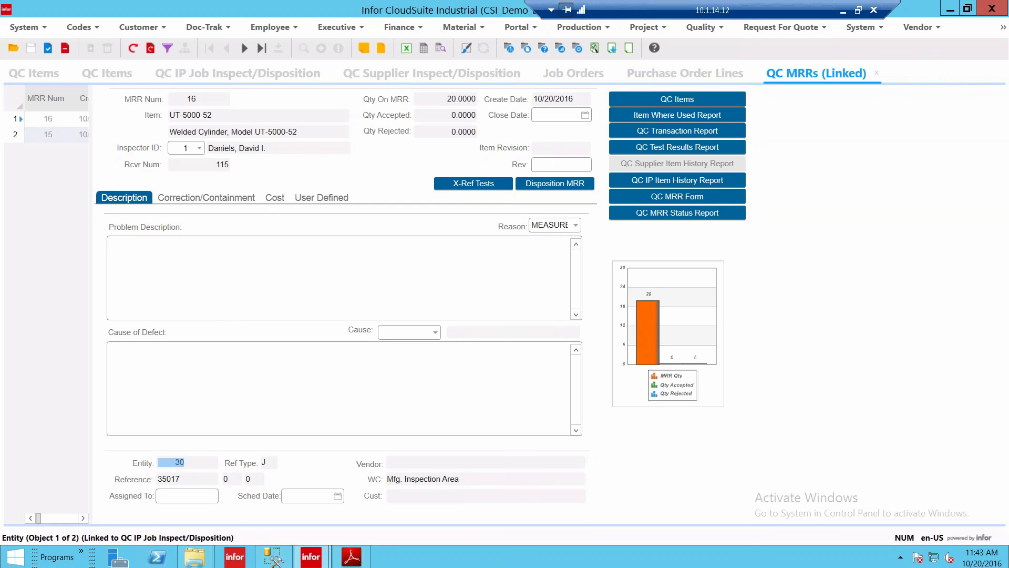
- Review the MRR's problem description, cause of defect and cause code fields, and its correction and containment section
left_click(150, 243)
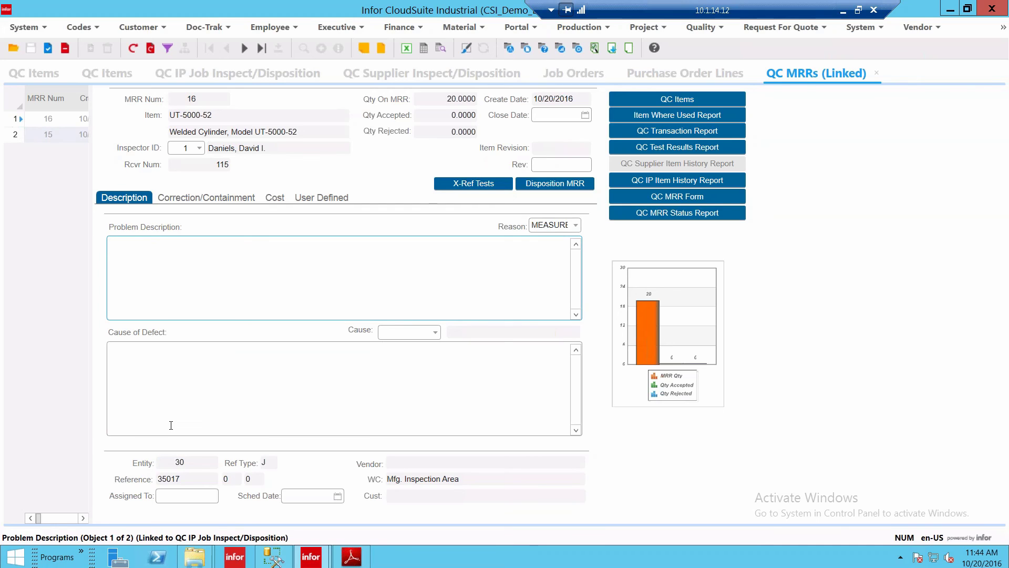
left_click(262, 358)
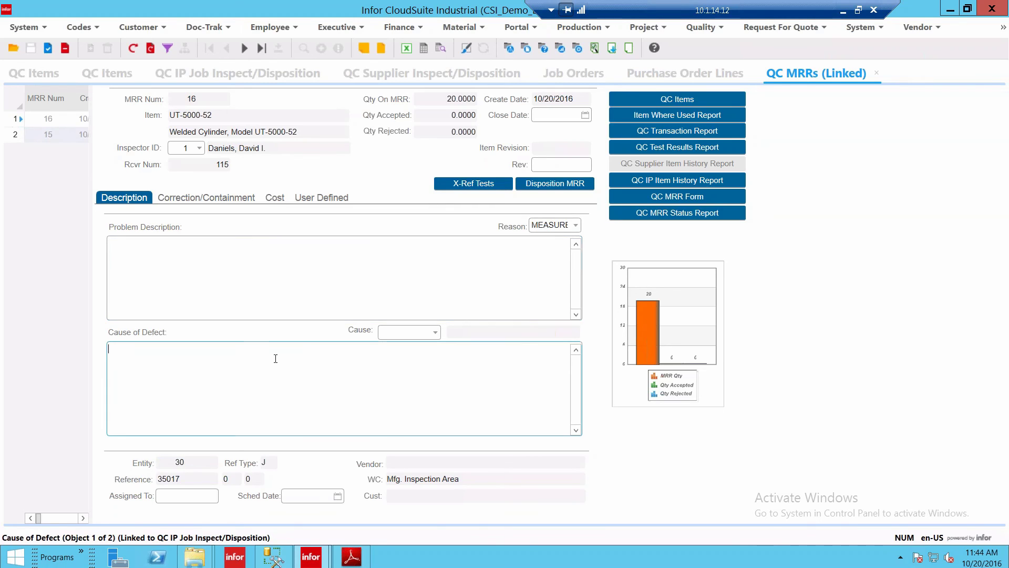
left_click(435, 333)
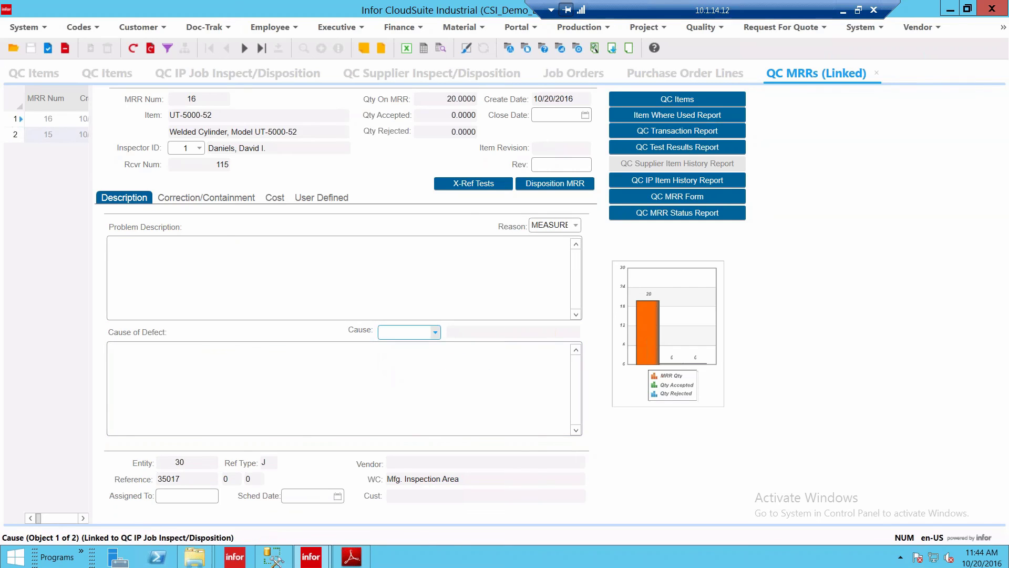
left_click(192, 198)
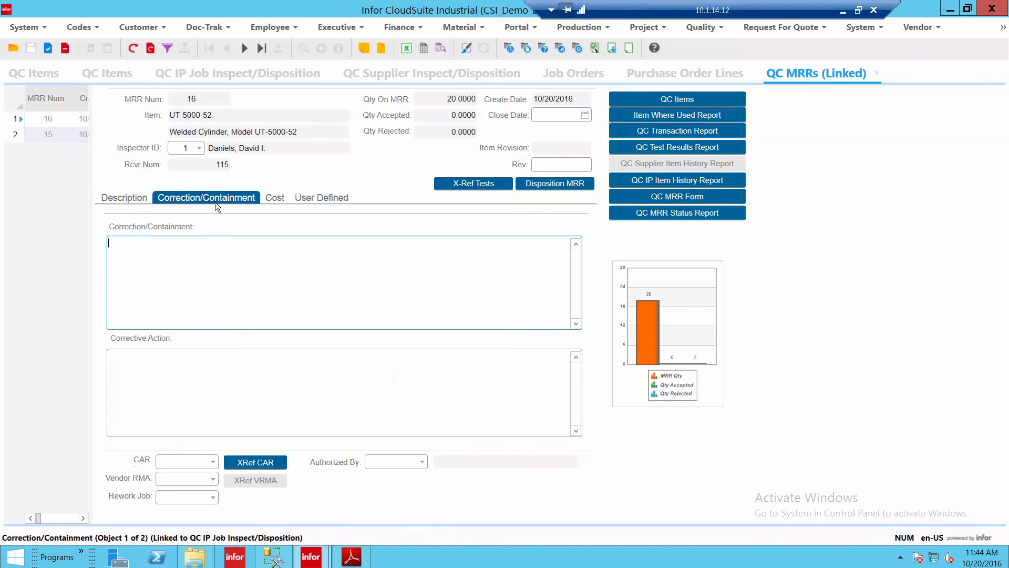
- Start a cost line on the MRR with cost type ANALYSIS and cost activity Engineering
left_click(280, 197)
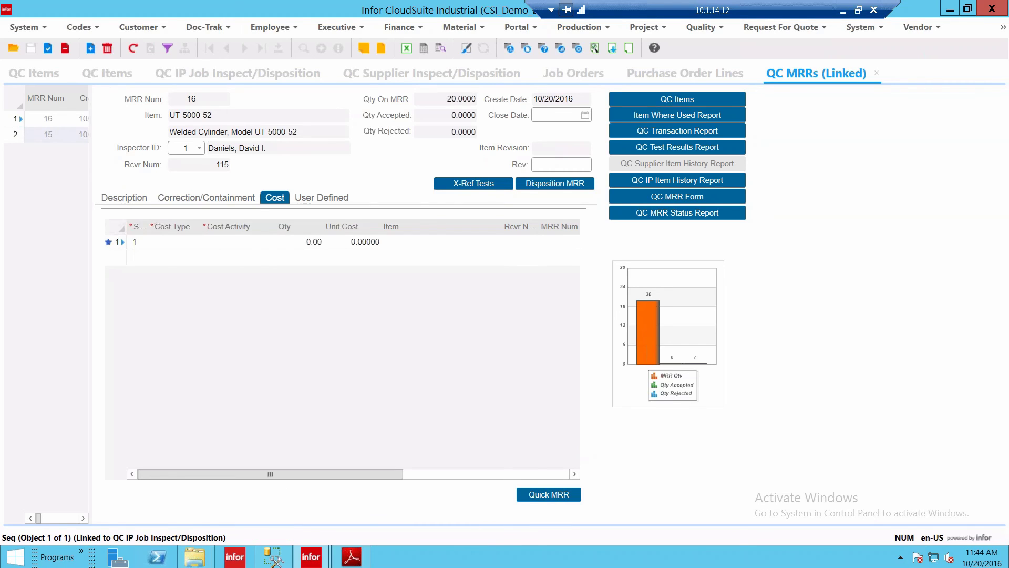
left_click(168, 242)
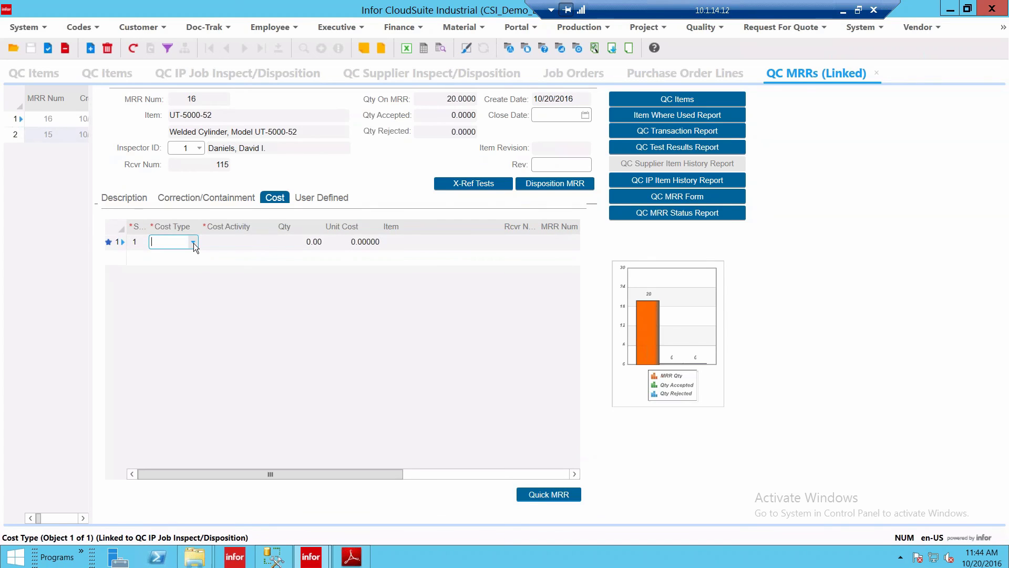
left_click(193, 242)
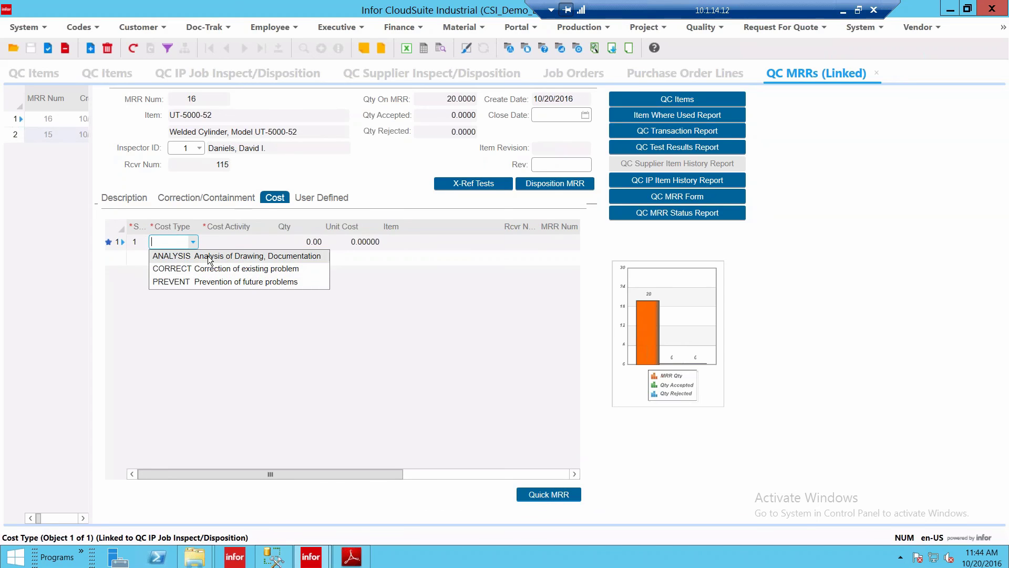
left_click(210, 256)
left_click(243, 241)
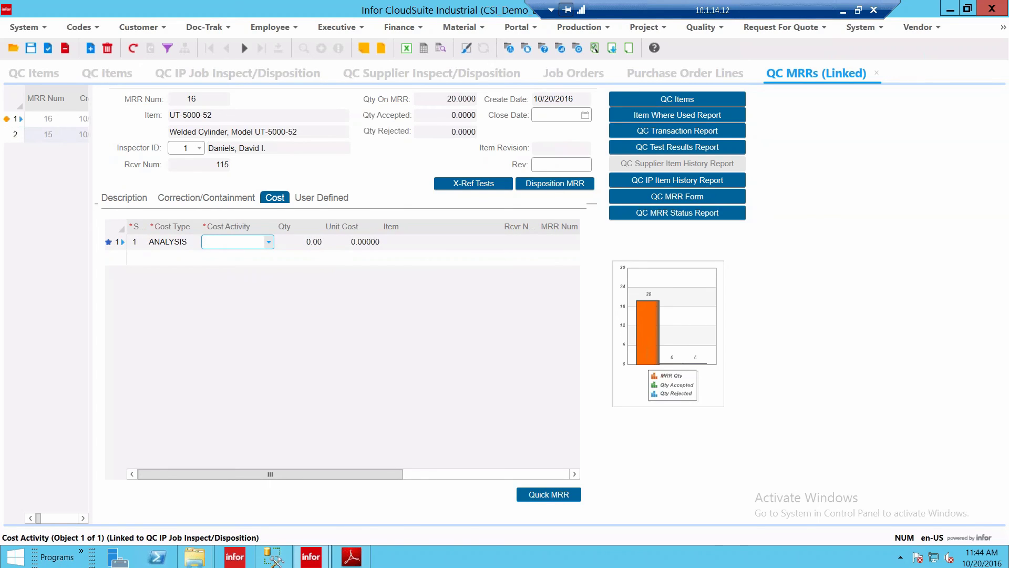
key("alt+Down")
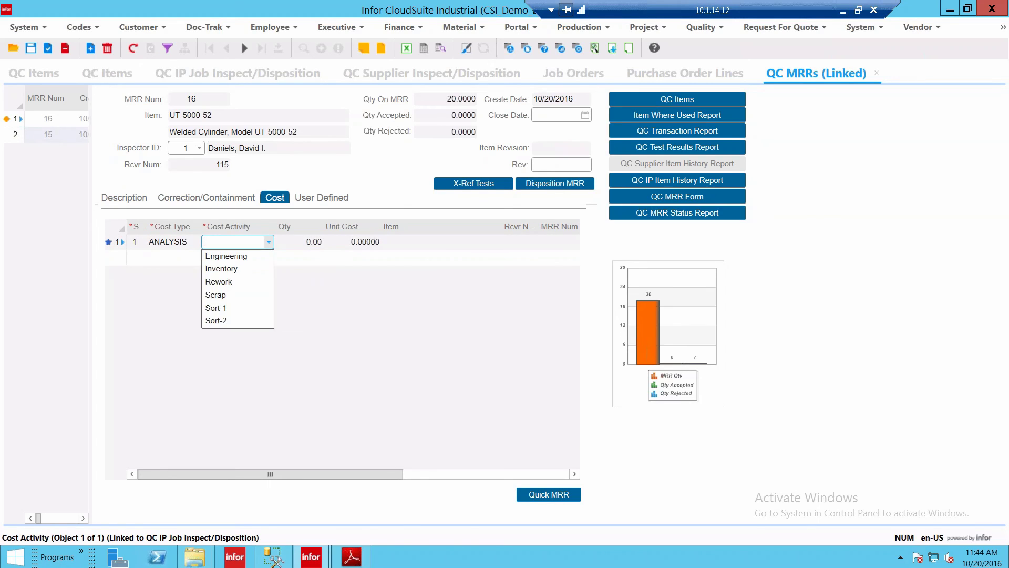
left_click(241, 257)
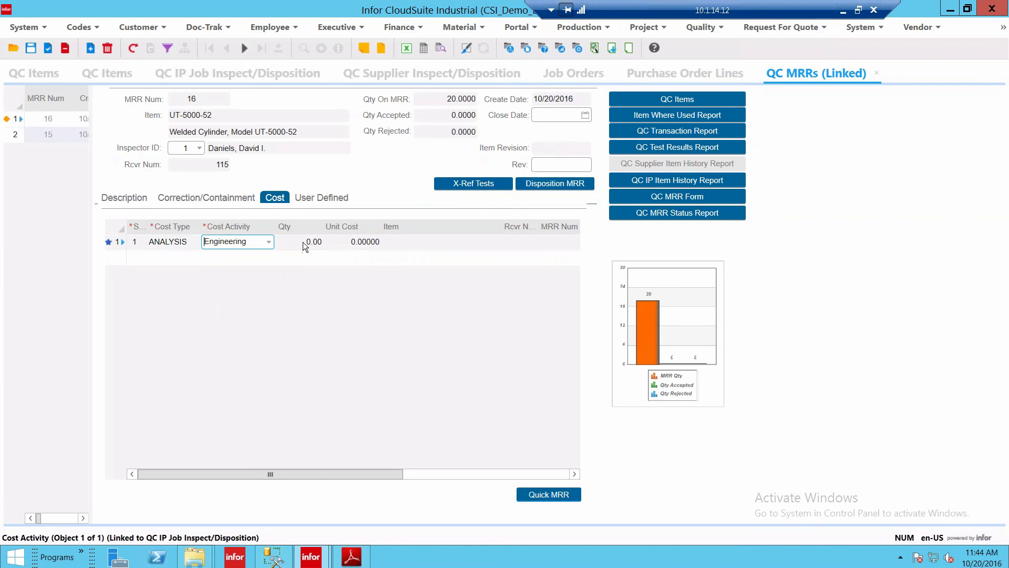
- Set the cost line's quantity to 2 and unit cost to 40, and save the MRR
left_click(303, 241)
type("2")
left_click(371, 245)
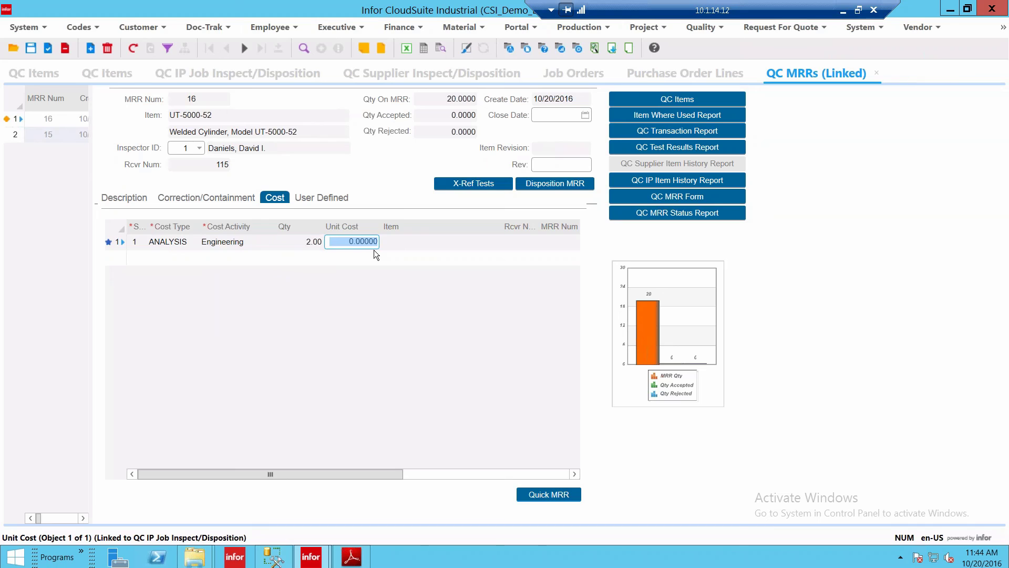
type("40")
key("Tab")
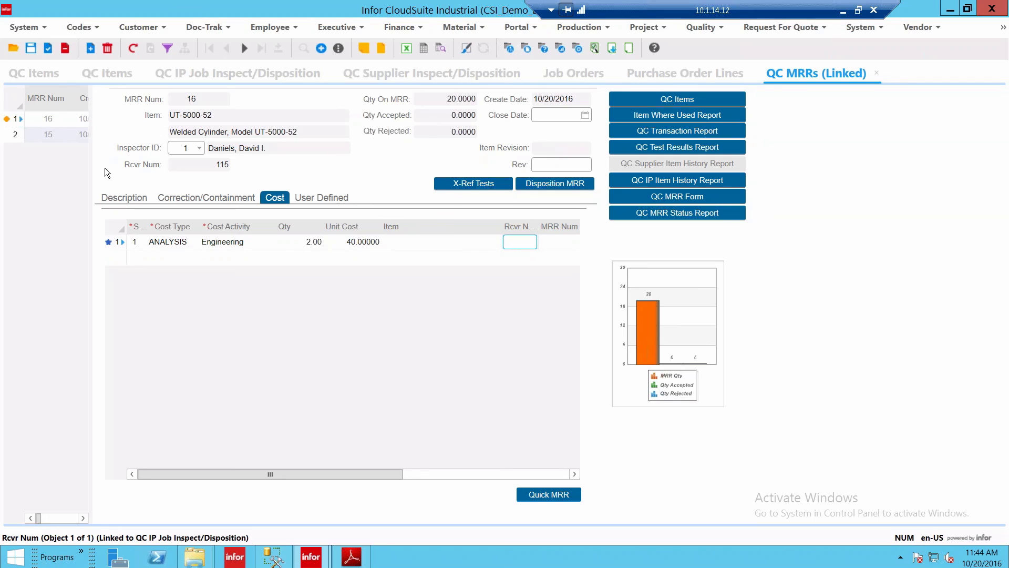
left_click(119, 196)
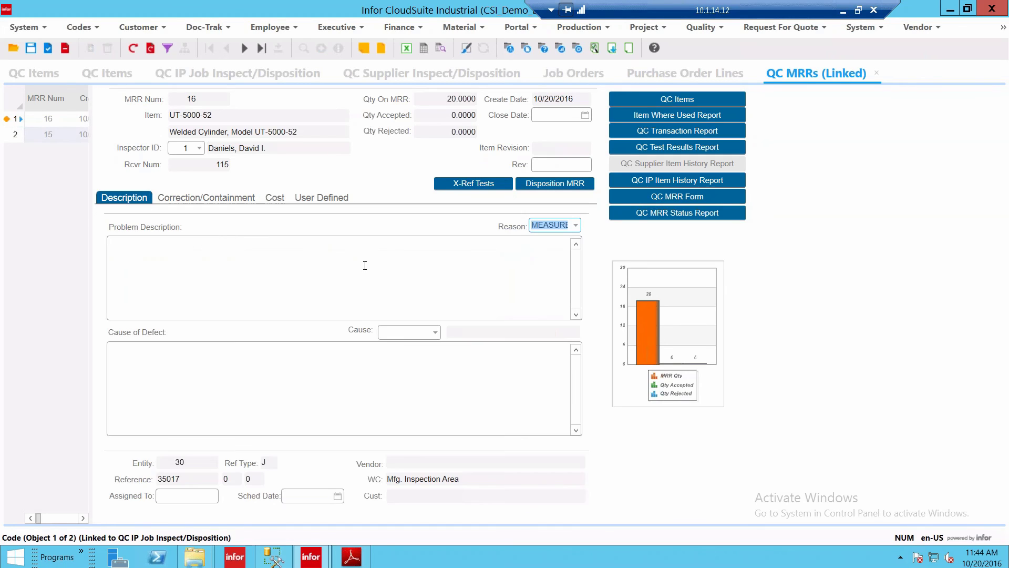
left_click(30, 50)
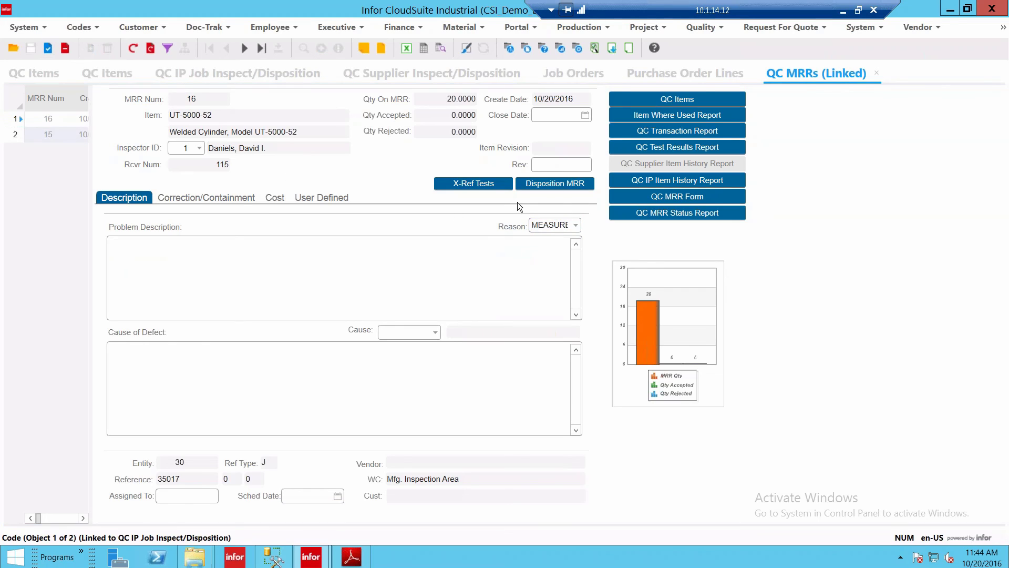
- Start a disposition of the MRR with 1 hour worked and an accepted quantity of 20
left_click(560, 186)
left_click(555, 184)
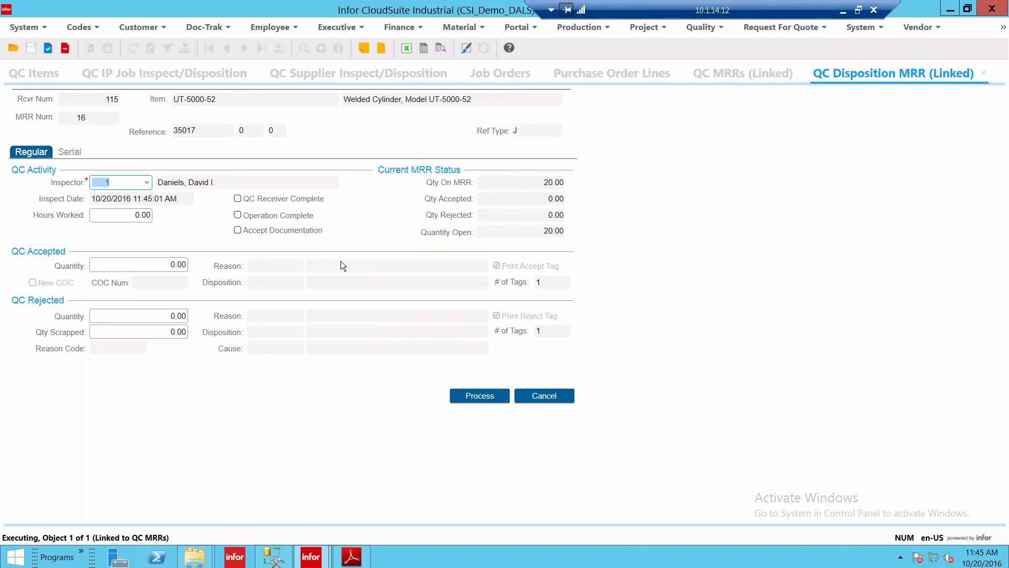
left_click(130, 219)
type("1")
key("Tab")
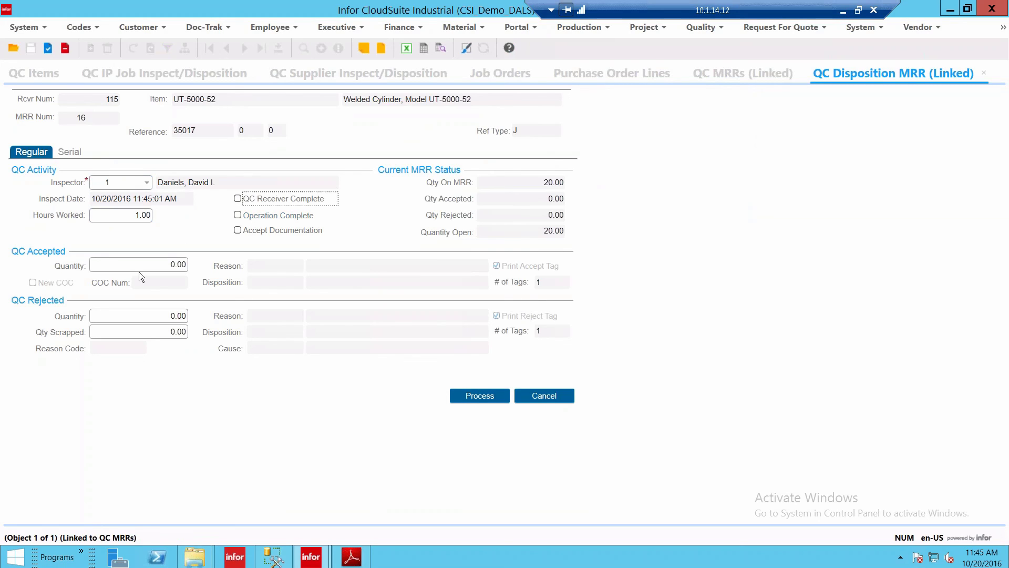
left_click(173, 265)
type("20")
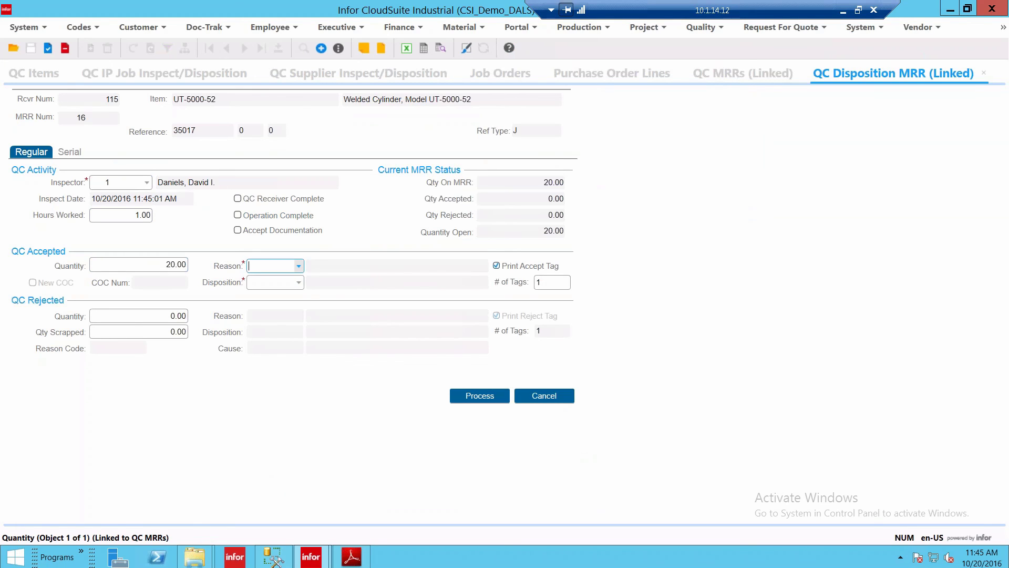
- Set the accepted quantity's reason to COMPLIES and its disposition to MTO, Move to Next Operation
left_click(299, 265)
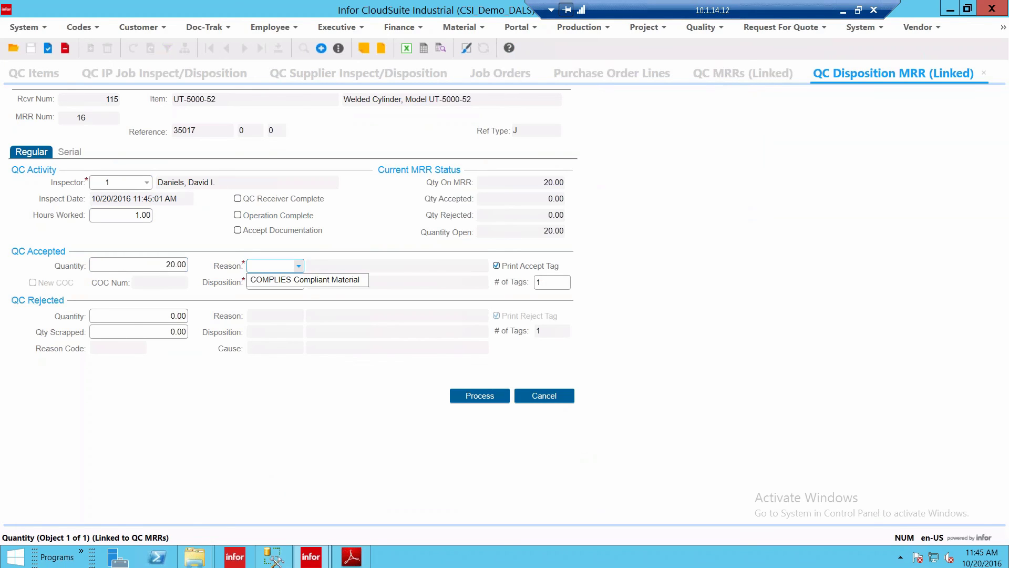
left_click(294, 281)
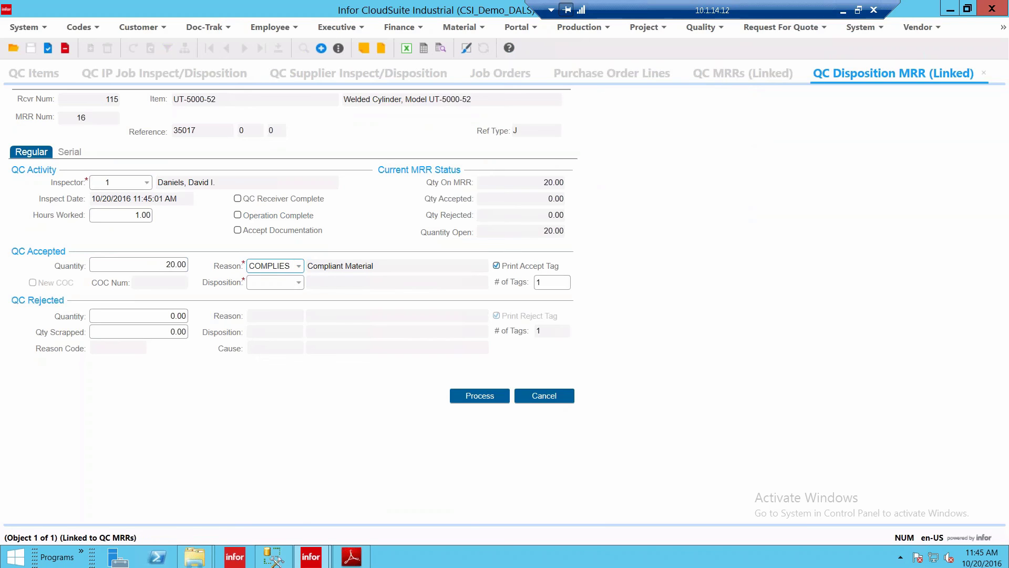
left_click(299, 283)
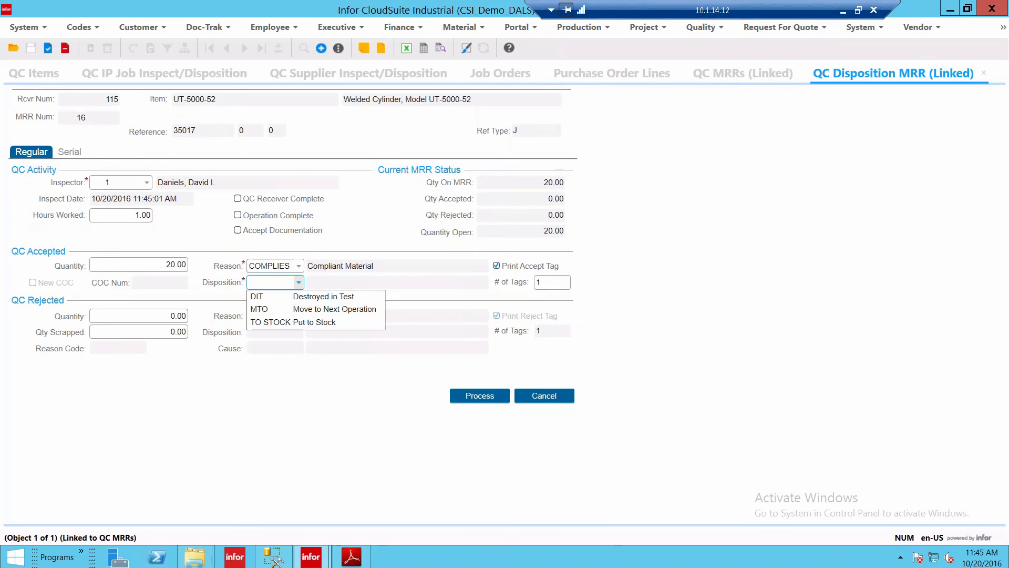
left_click(313, 310)
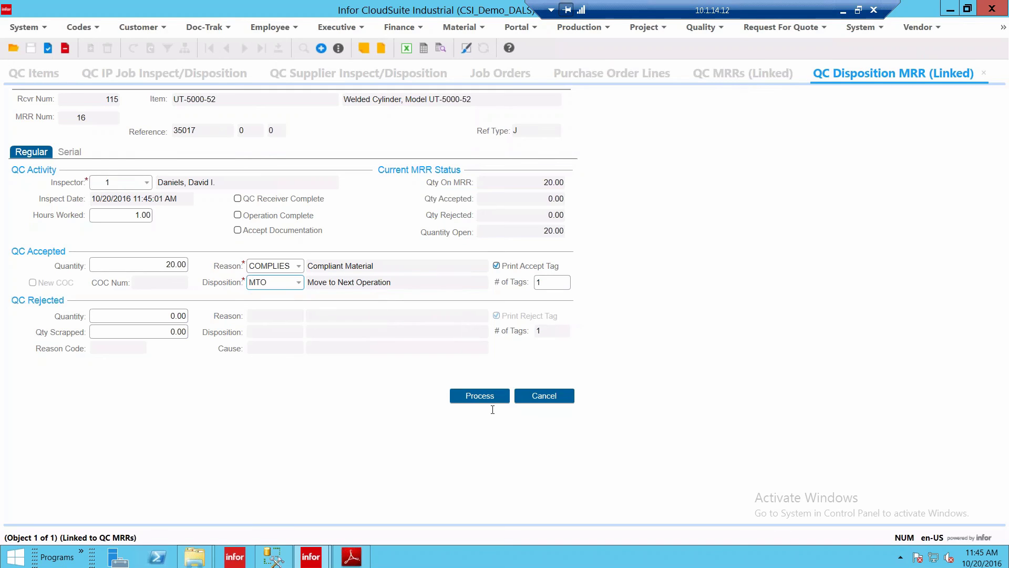
- Process the MRR disposition, view the printed accept tag and close the report
left_click(480, 397)
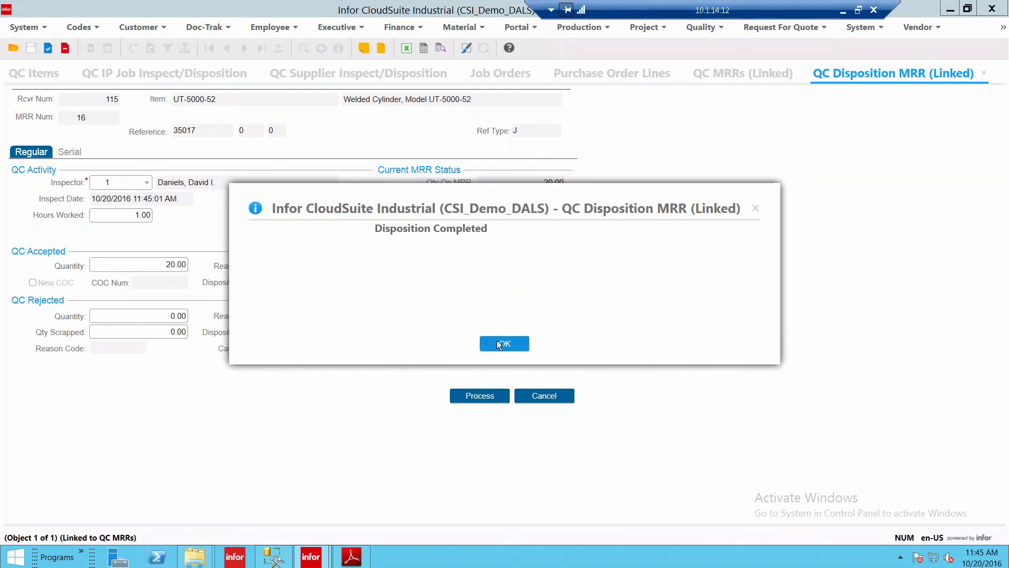
key("Return")
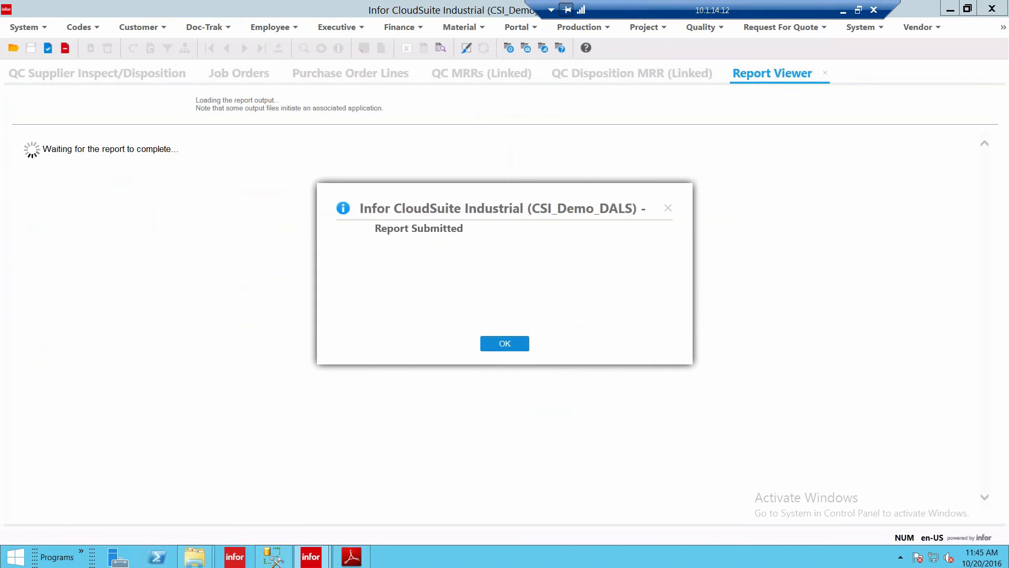
key("Return")
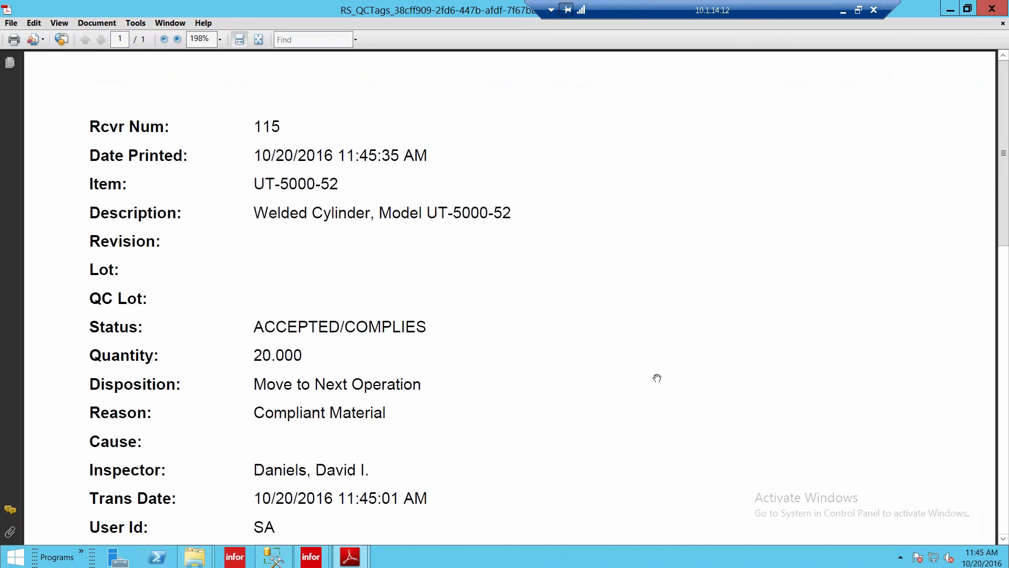
left_click(993, 10)
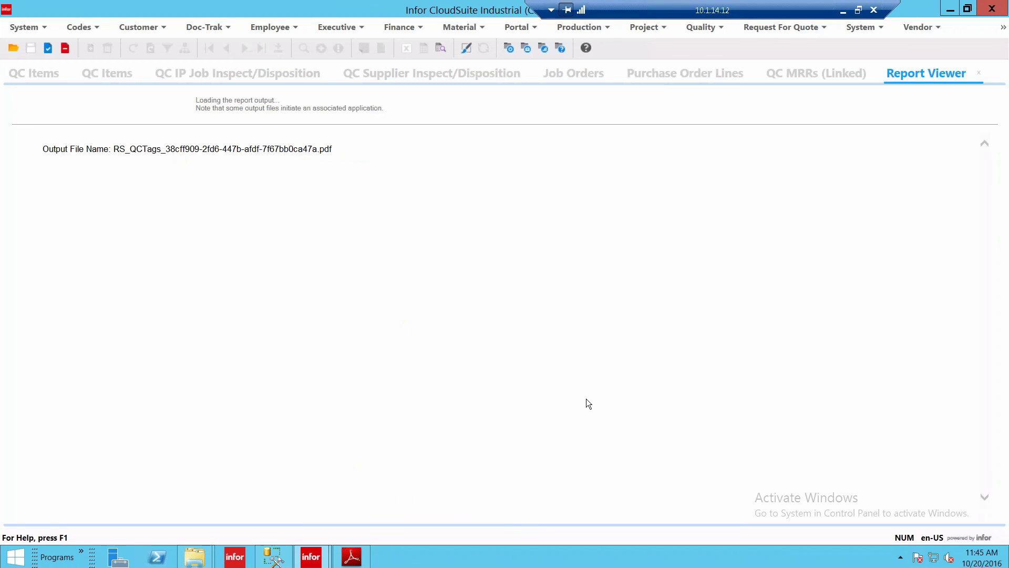
left_click(979, 73)
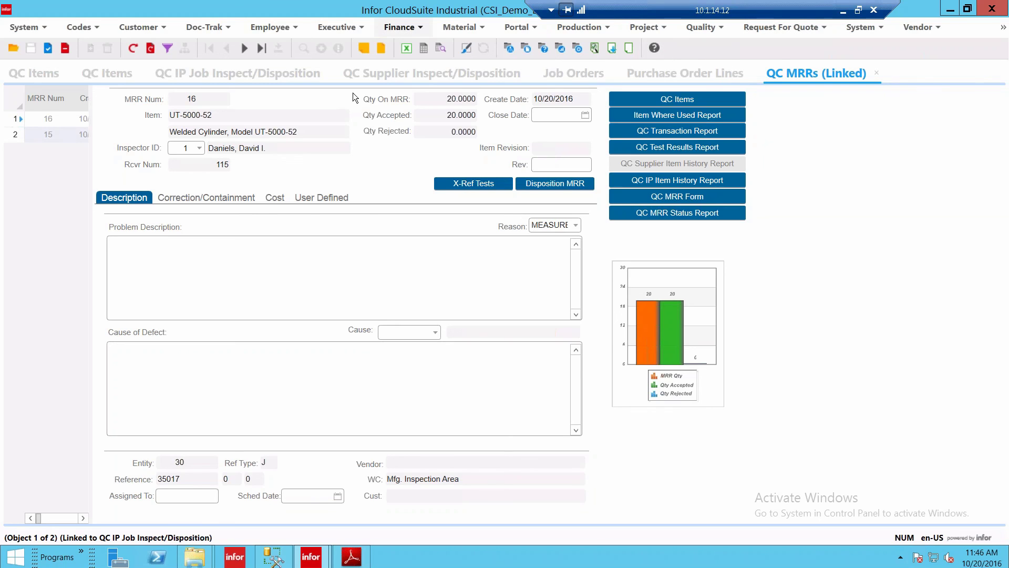
- Review the dispositioned MRR's correction and containment section, MRR number and job reference
left_click(208, 199)
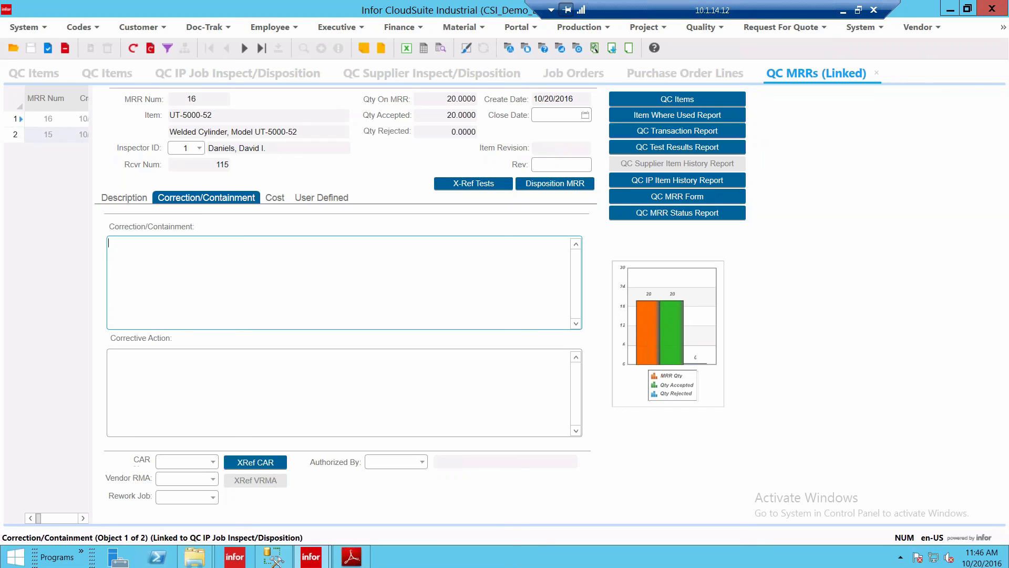
left_click(180, 99)
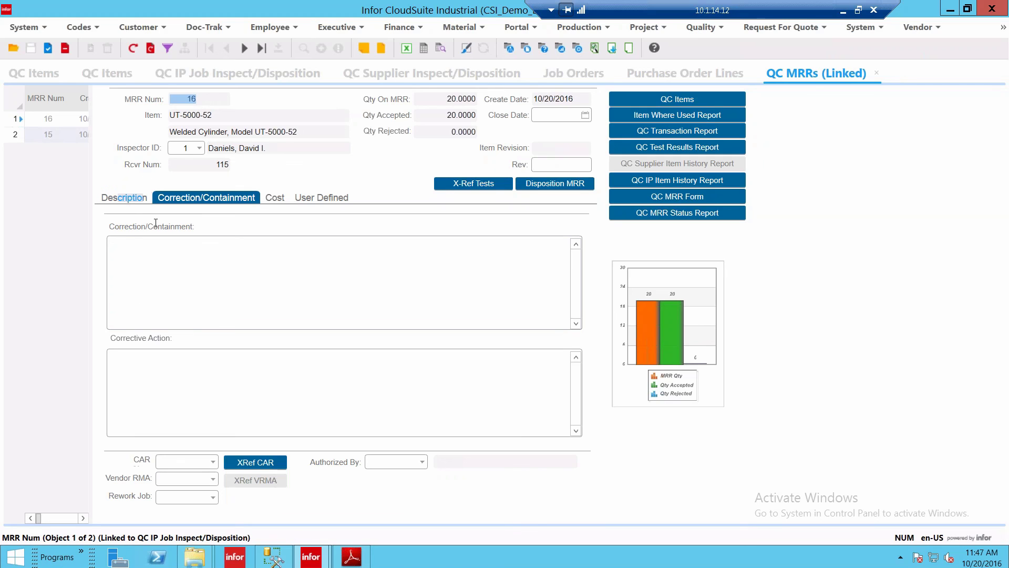
left_click(124, 198)
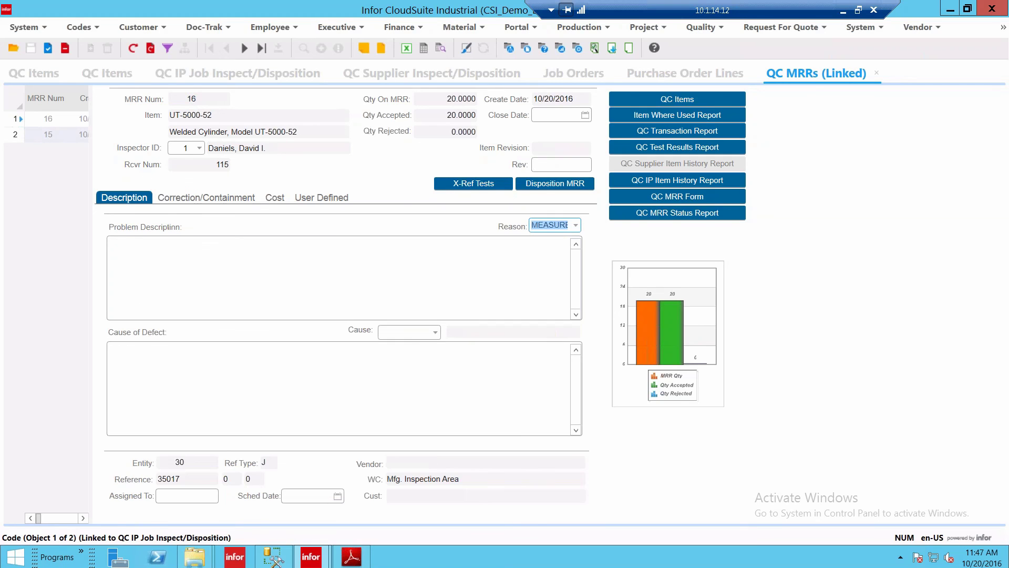
left_click(128, 479)
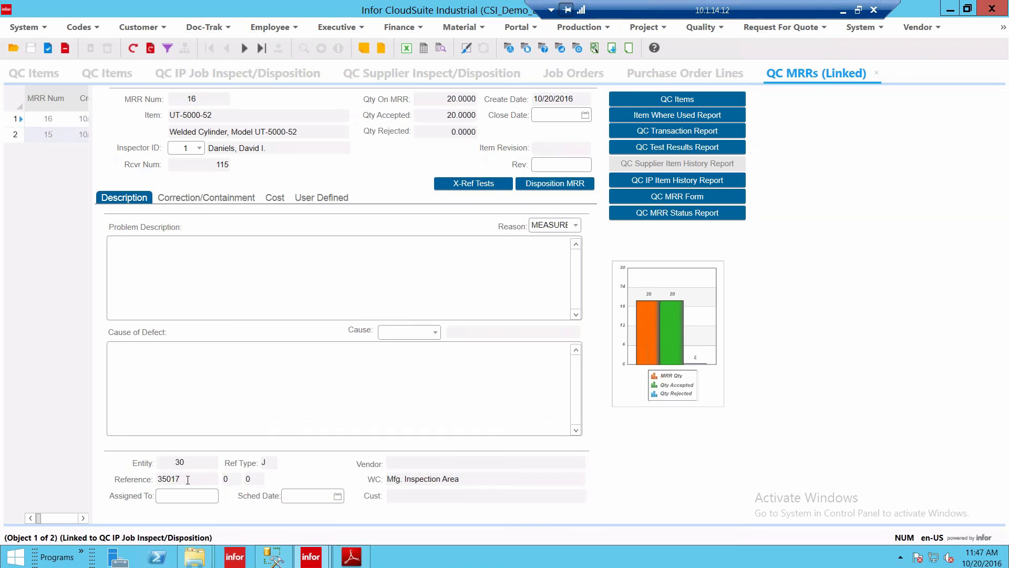
left_click(130, 480)
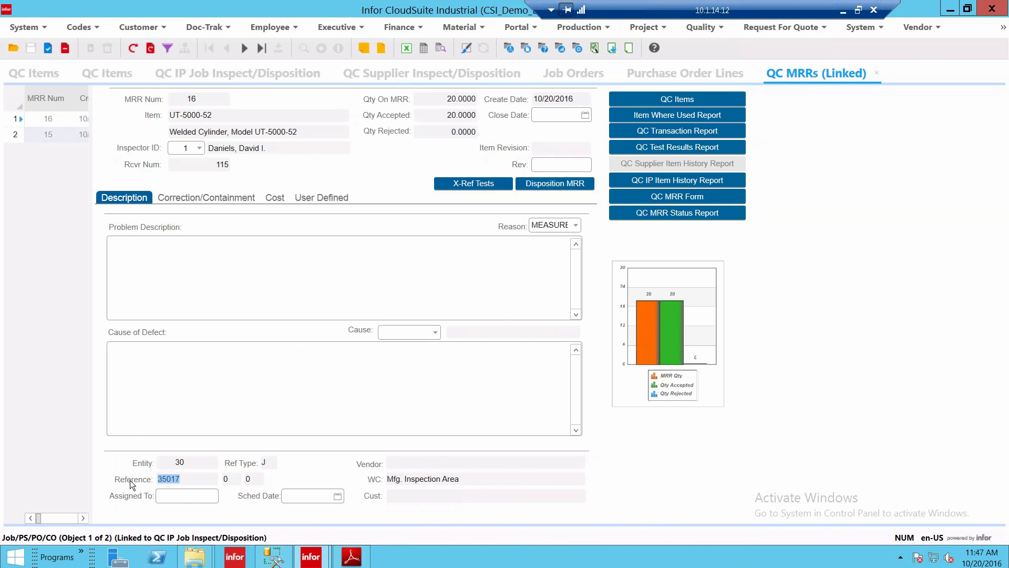
- Create a CAR for the MRR, send an e-mail for it and open the linked CAR record
left_click(210, 196)
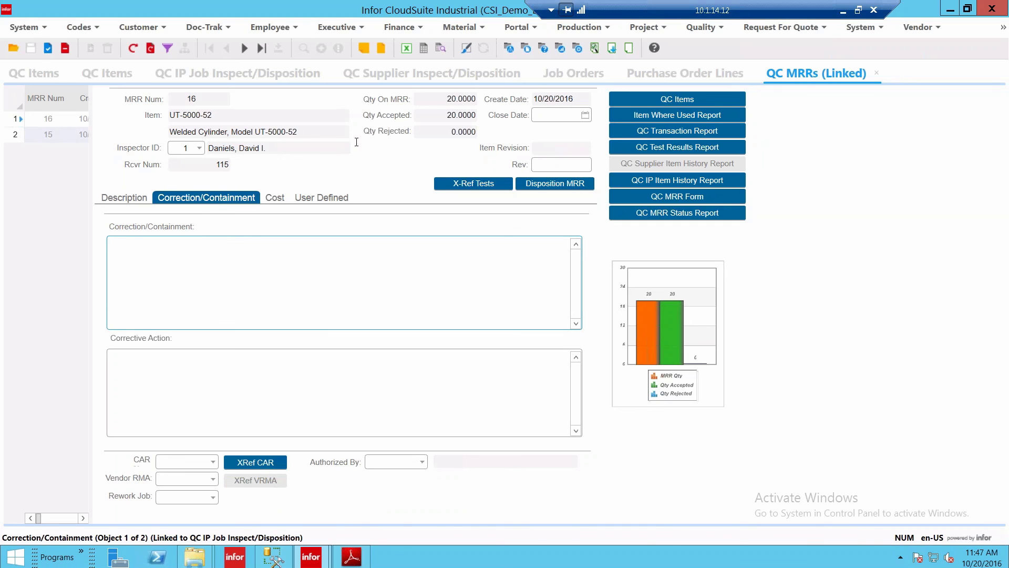
left_click(251, 461)
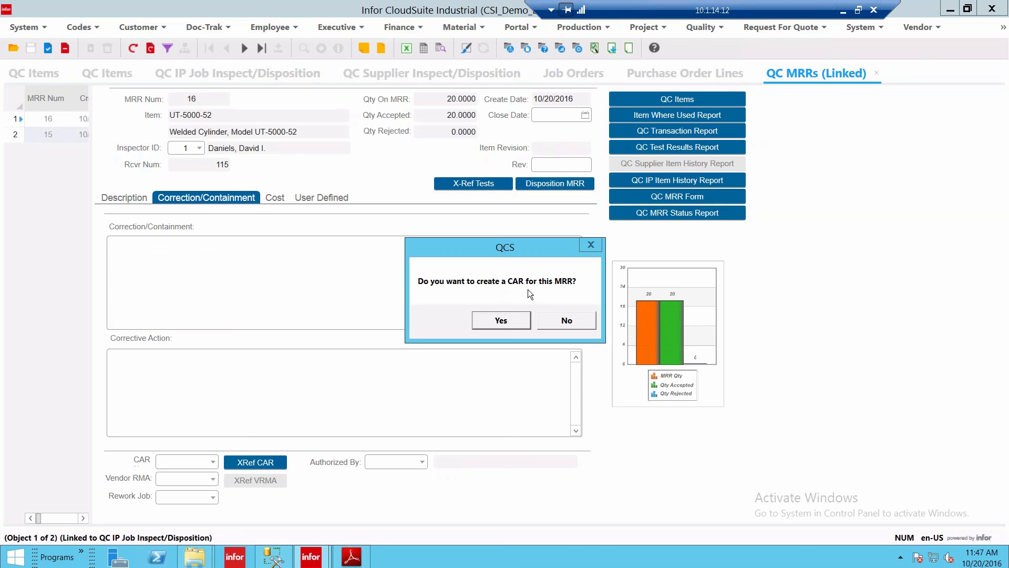
left_click(511, 321)
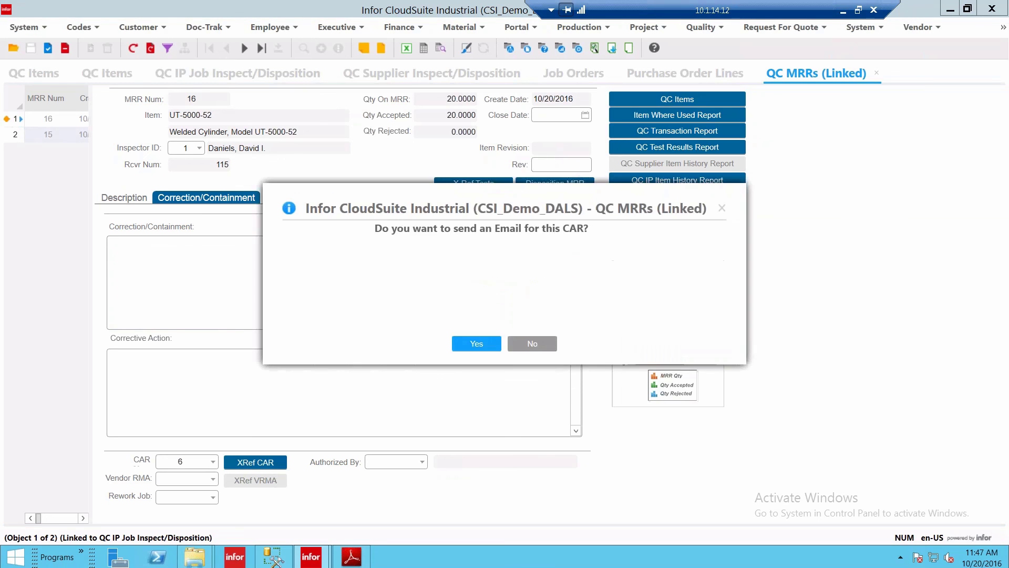
left_click(474, 342)
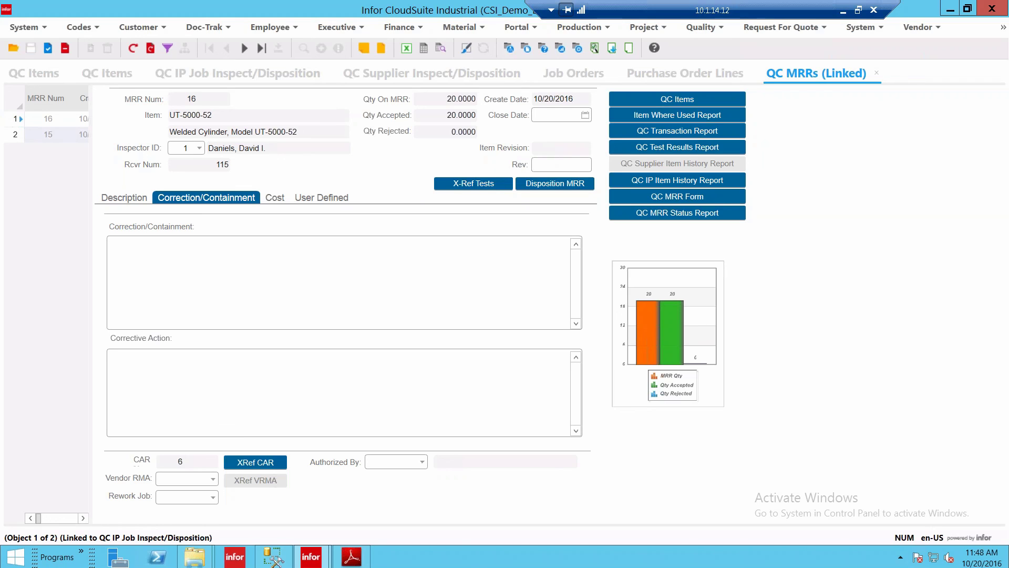
left_click(255, 462)
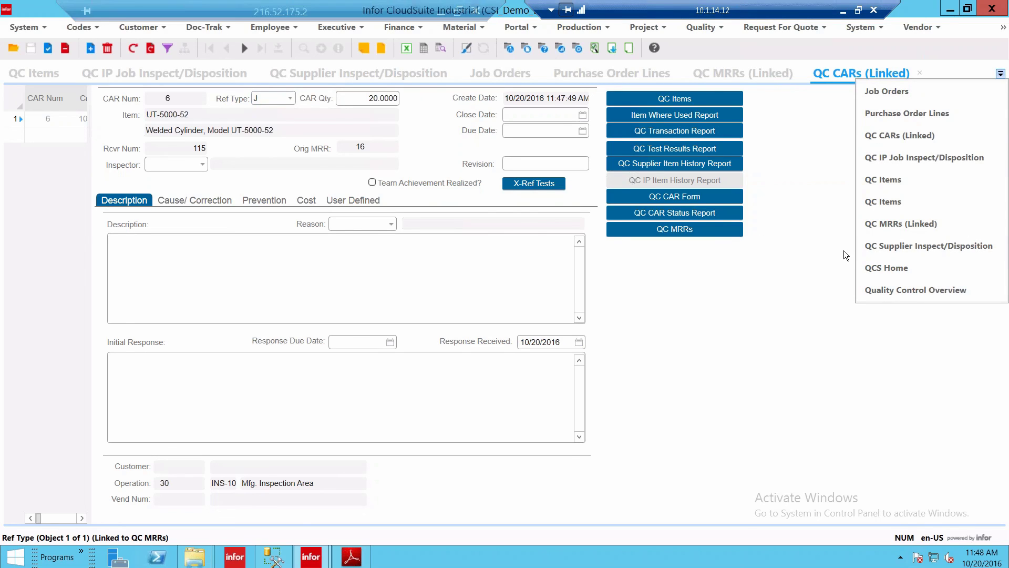
- Return to the Quality Control Overview form and show the Quality Control Application overview diagram
left_click(891, 291)
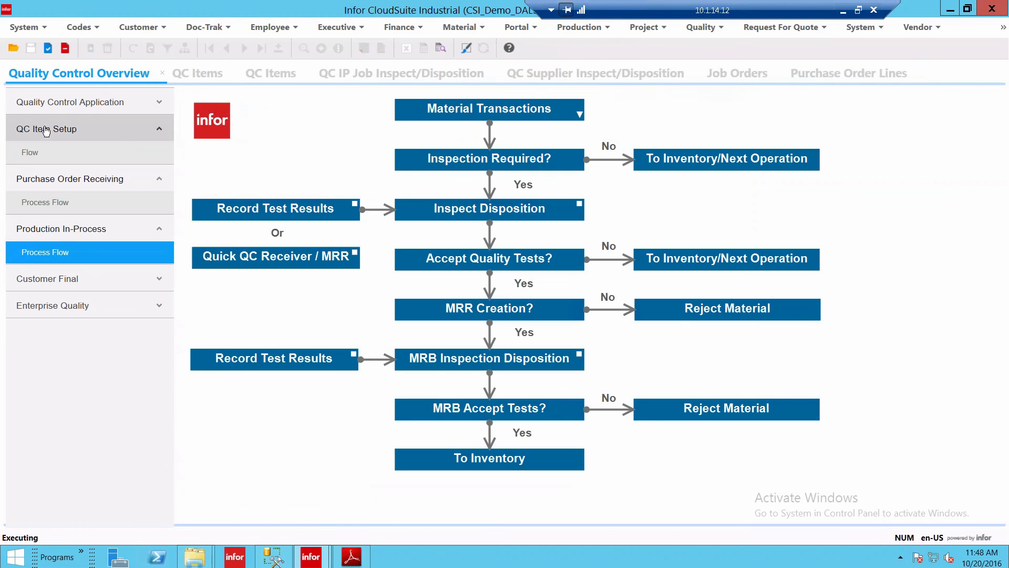
left_click(86, 101)
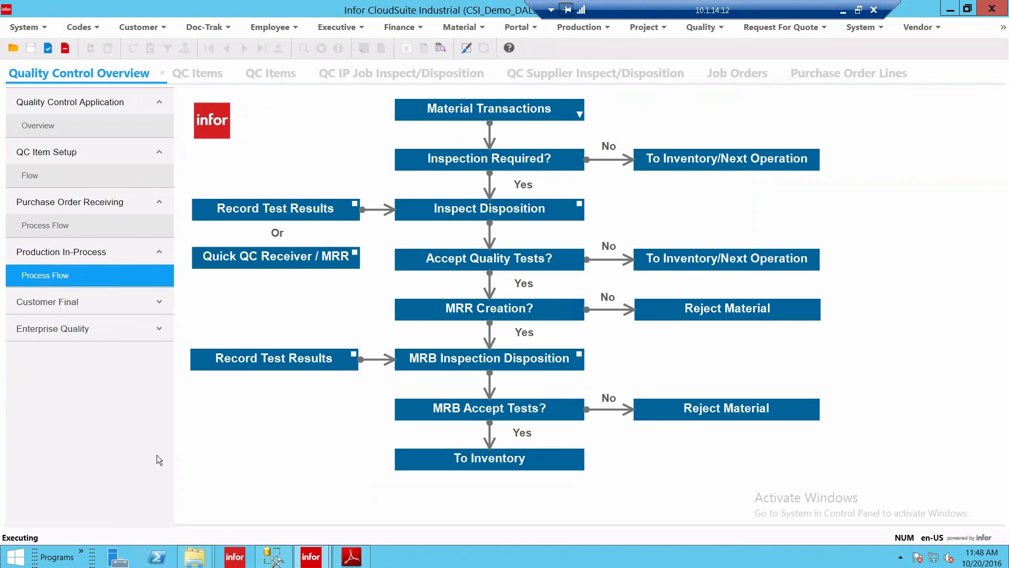
left_click(39, 134)
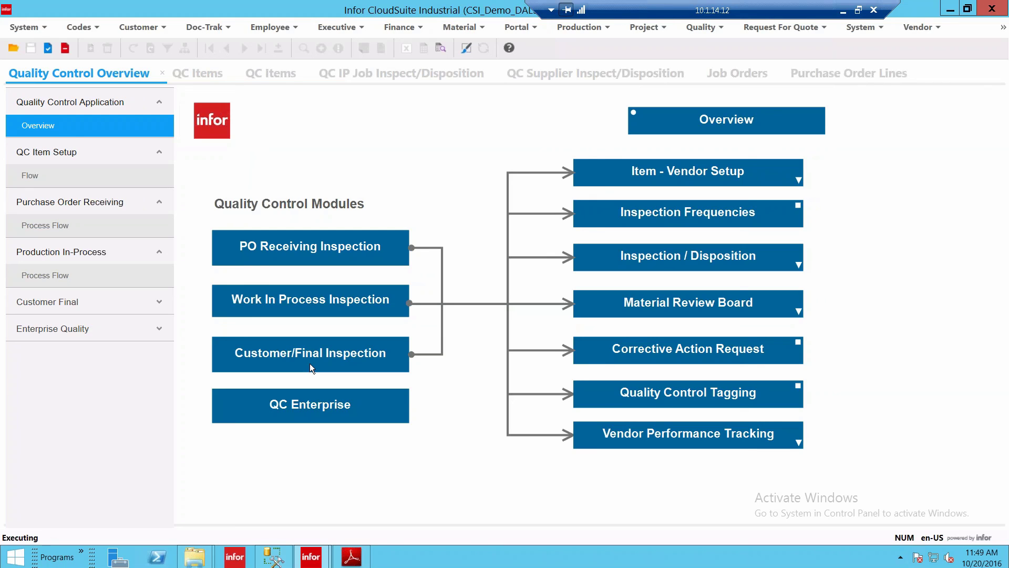
- Filter the QC Items form in place for items with the Customer reference type (O)
left_click(276, 75)
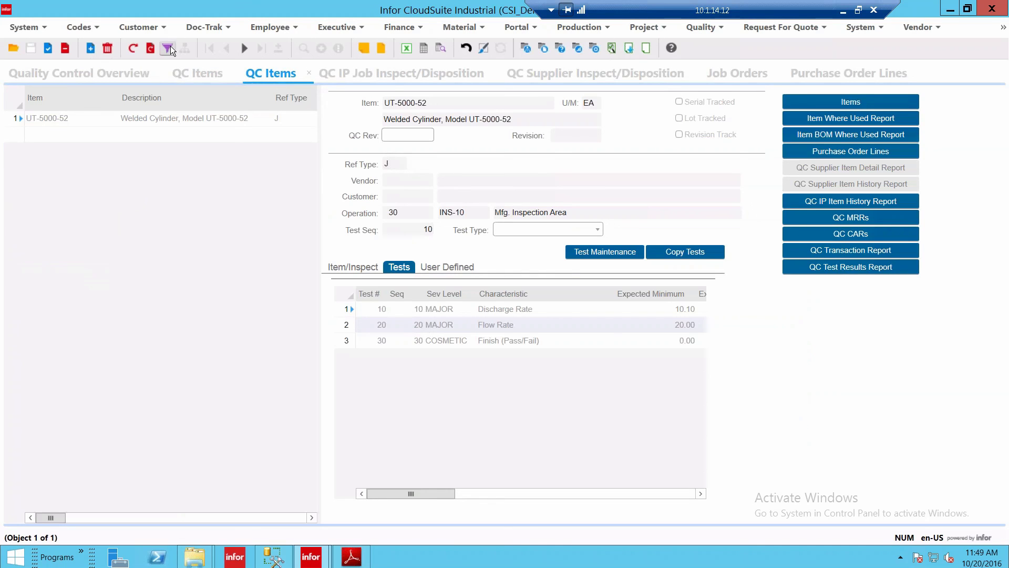
left_click(167, 48)
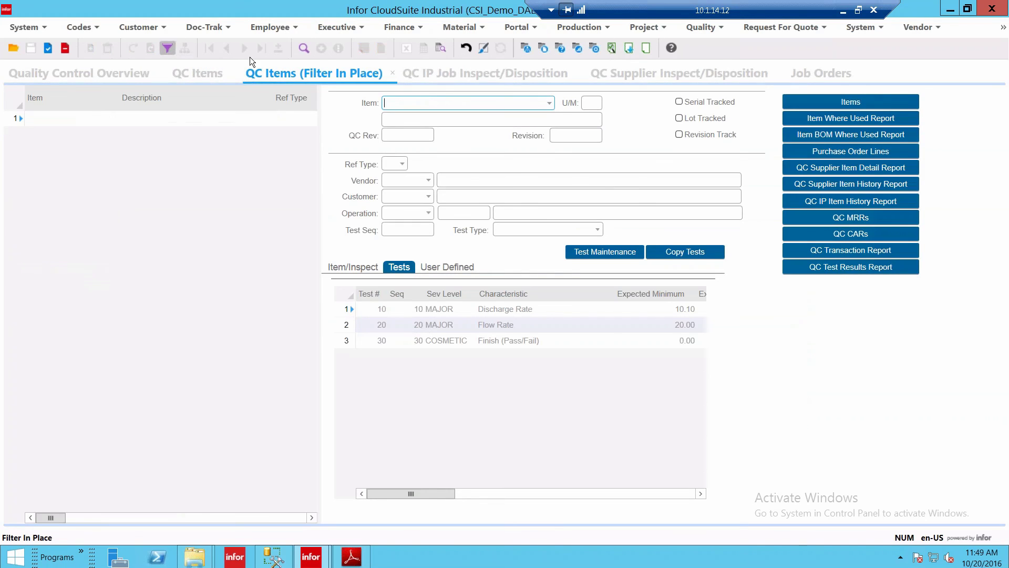
left_click(403, 164)
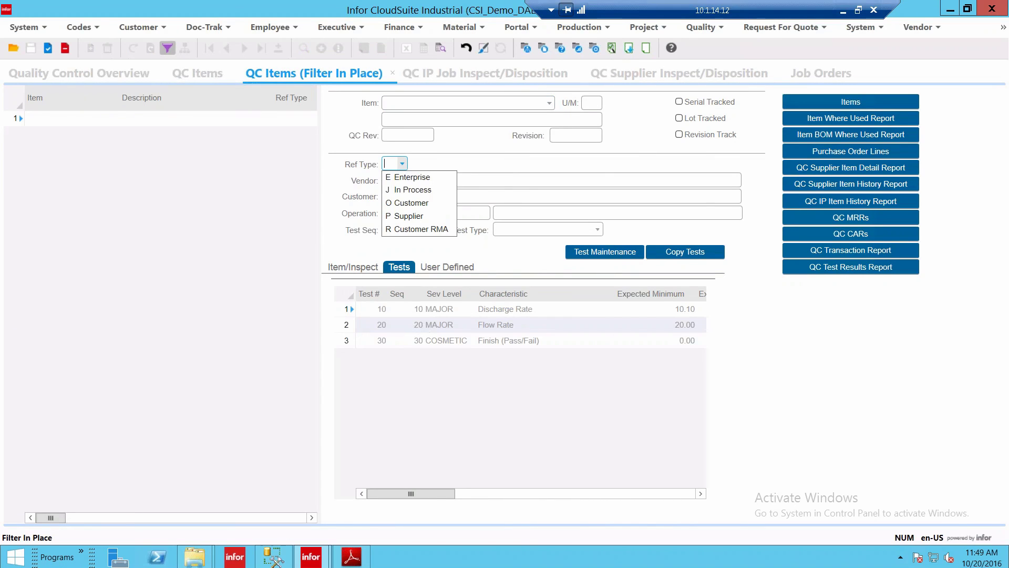
left_click(408, 203)
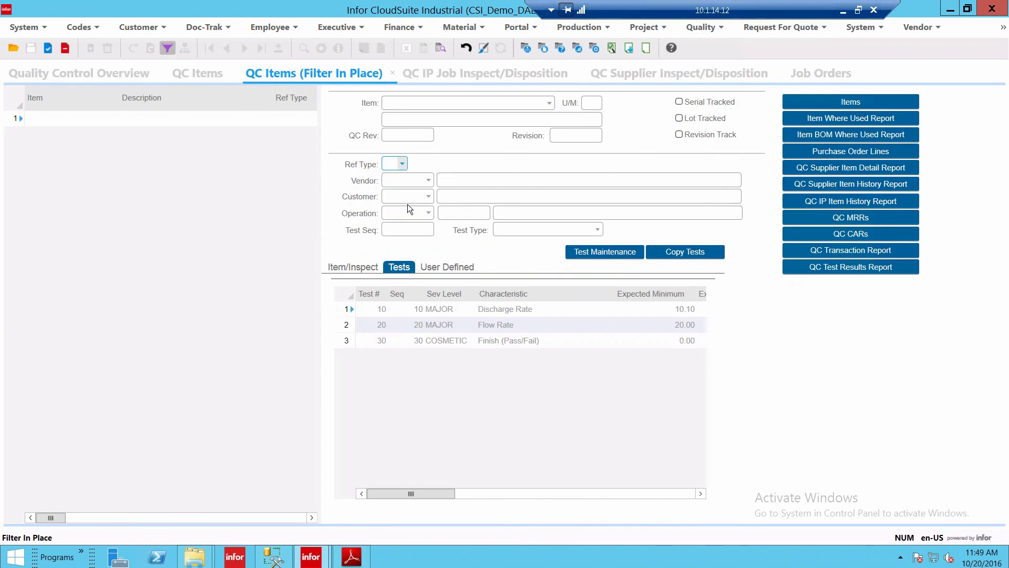
left_click(168, 48)
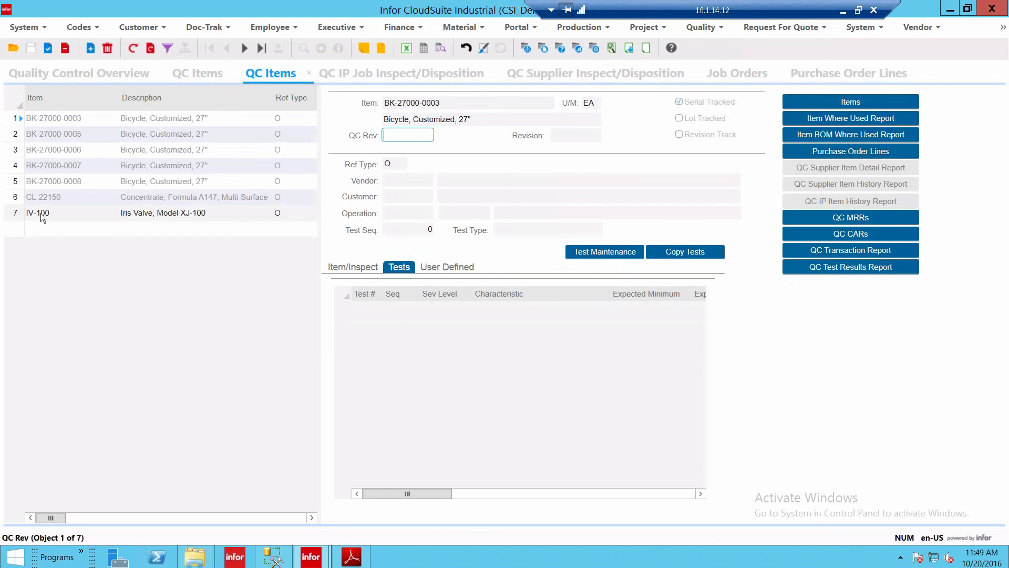
- Select item IV-100 in the filtered QC items and review its item number, customer and tests
left_click(42, 214)
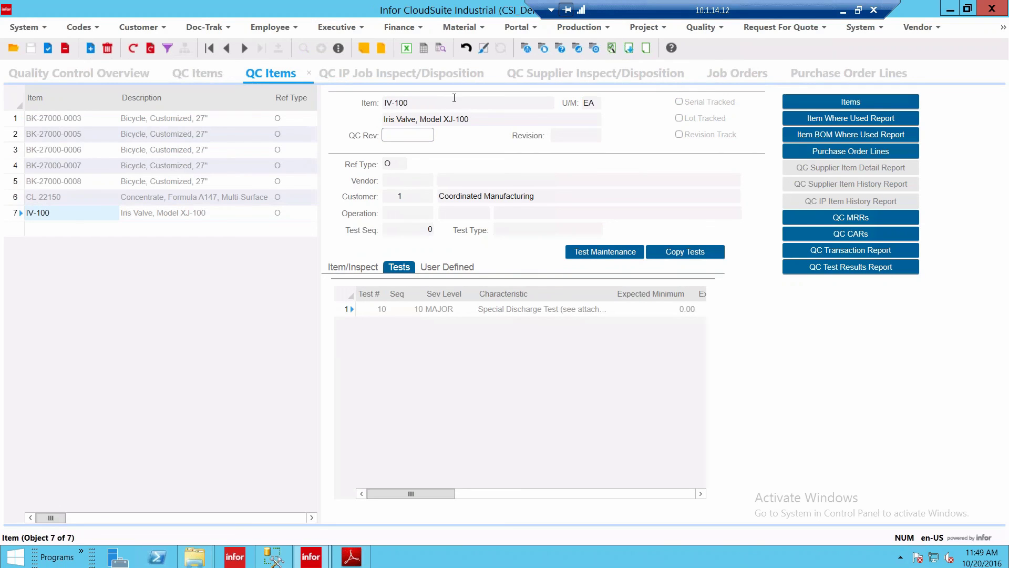
left_click(412, 105)
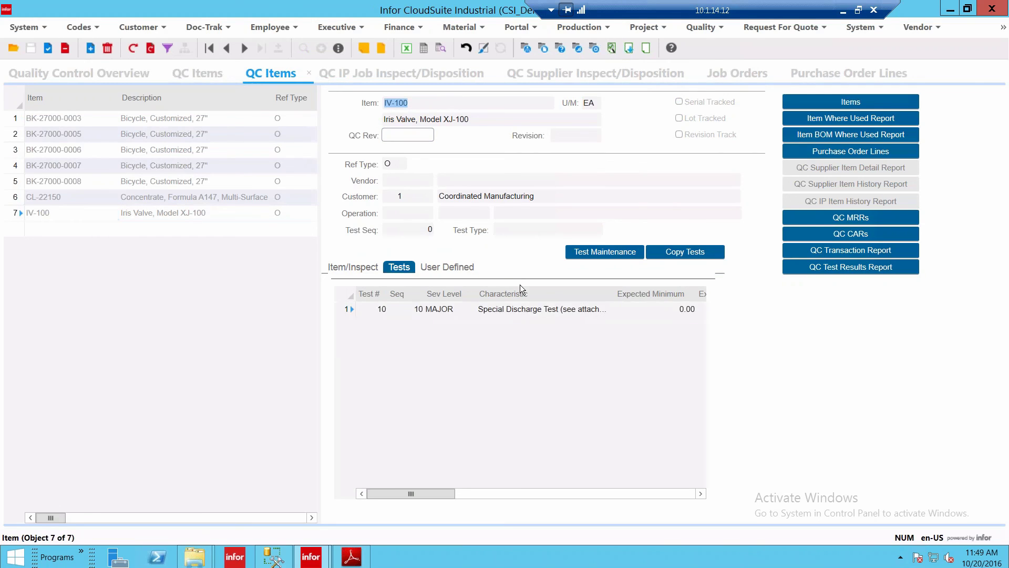
left_click(468, 196)
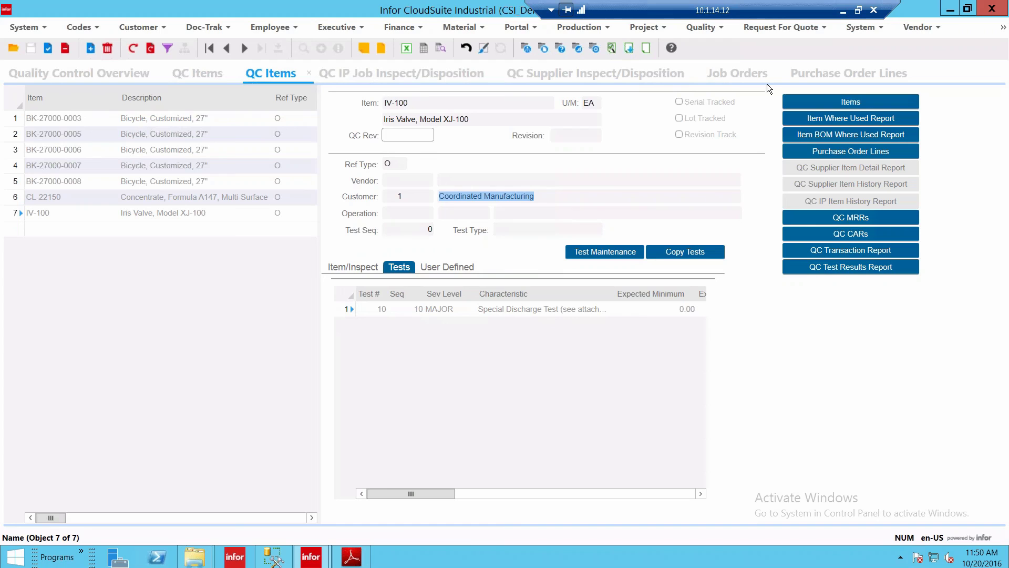
- Switch to the QCS Home form and open QC CO Inspect/Disposition from its activities
left_click(1000, 73)
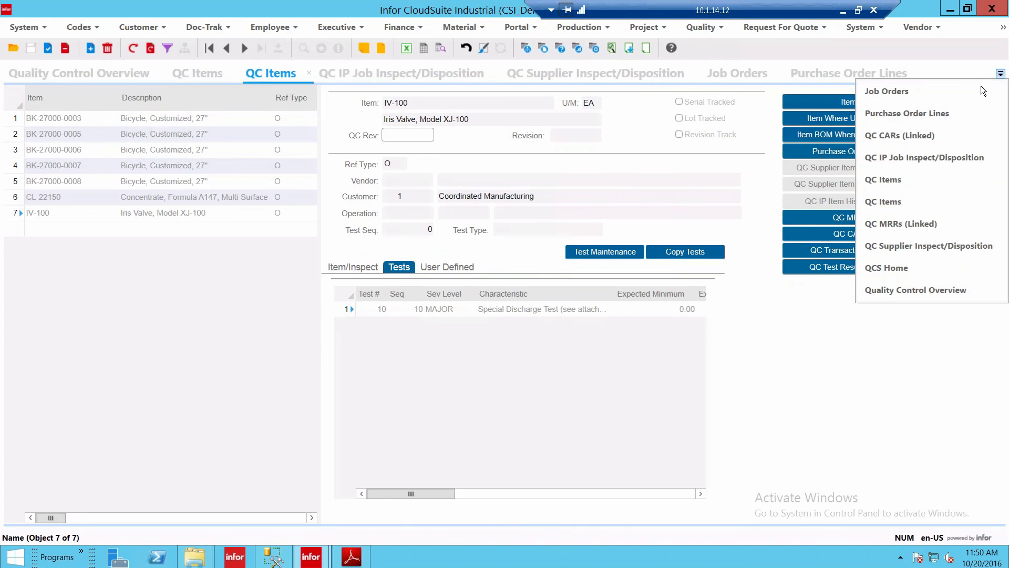
left_click(884, 269)
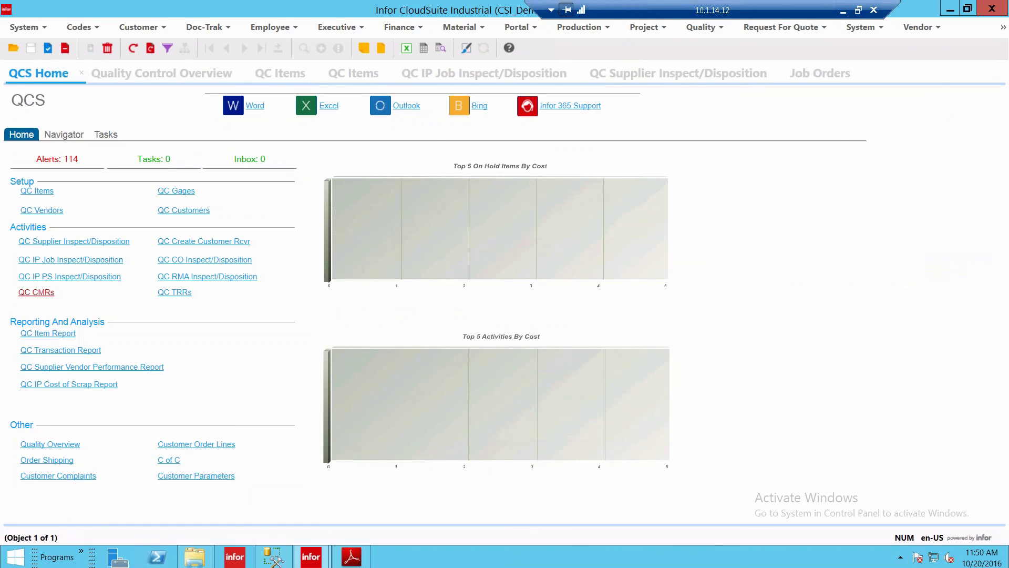
left_click(100, 241)
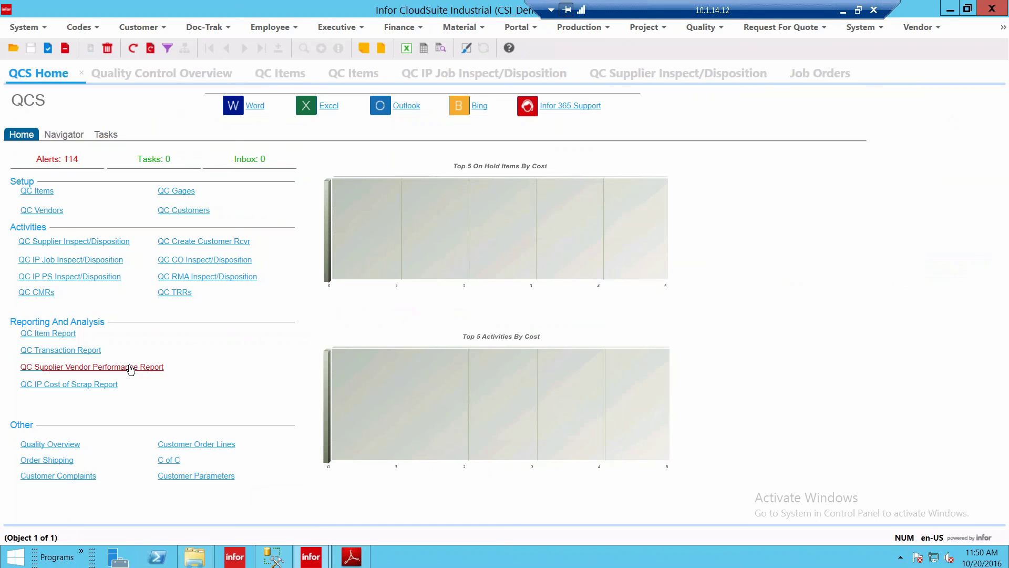
left_click(188, 261)
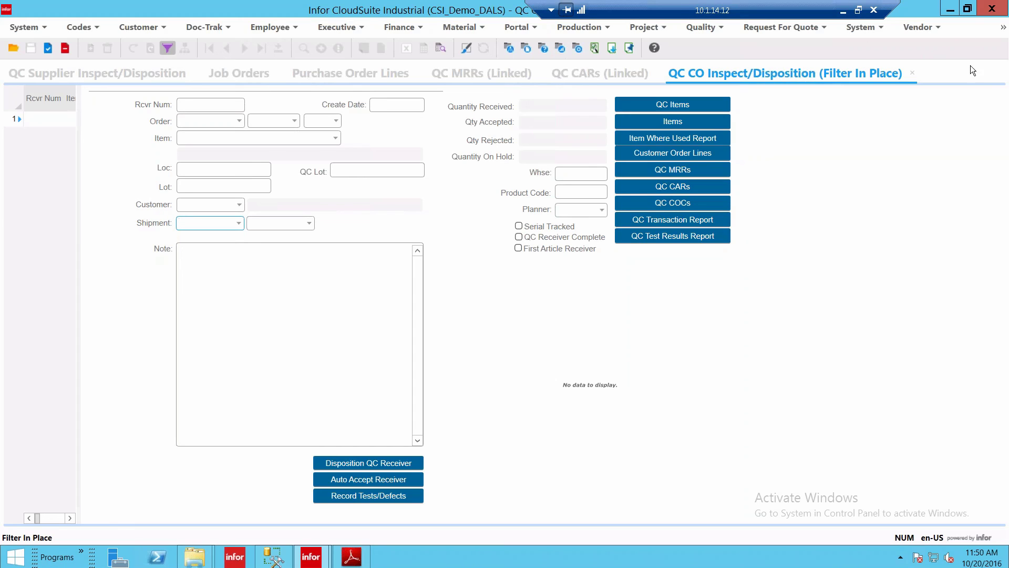
- Return to Quality Control Overview, highlight the QC Enterprise module and show Enterprise Quality's Topic Management overview diagram
left_click(1002, 75)
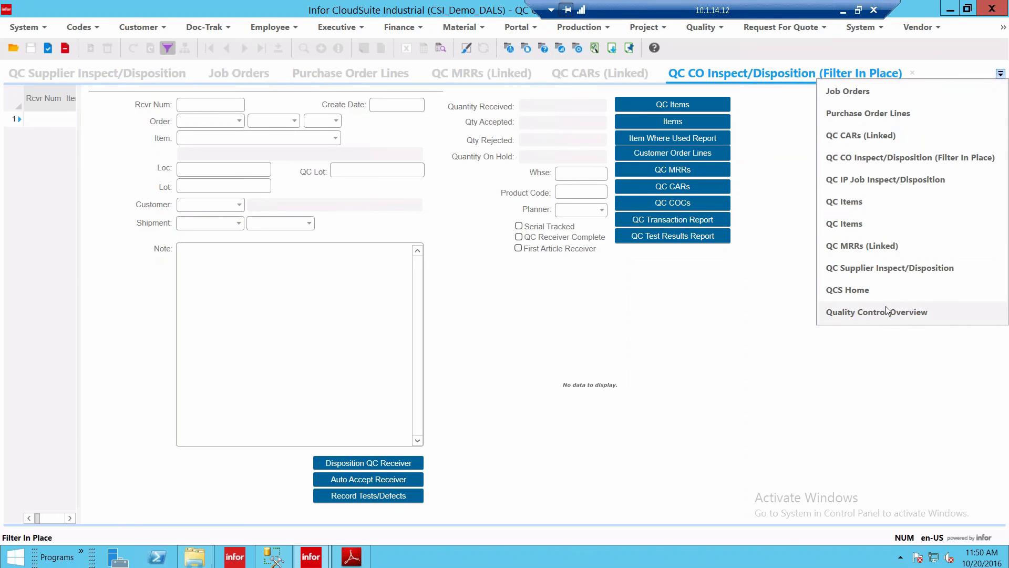
left_click(855, 313)
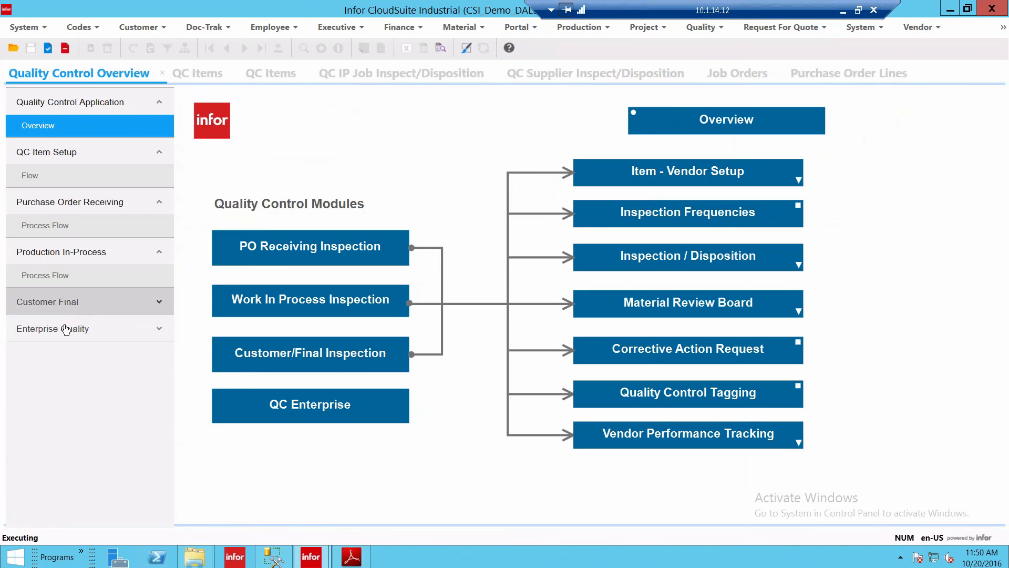
left_click(290, 402)
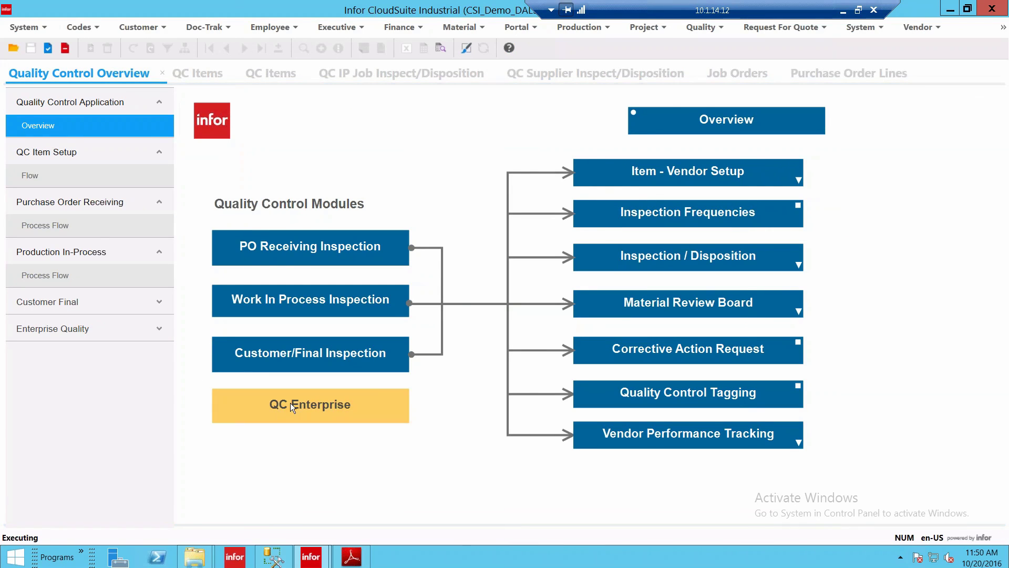
left_click(111, 330)
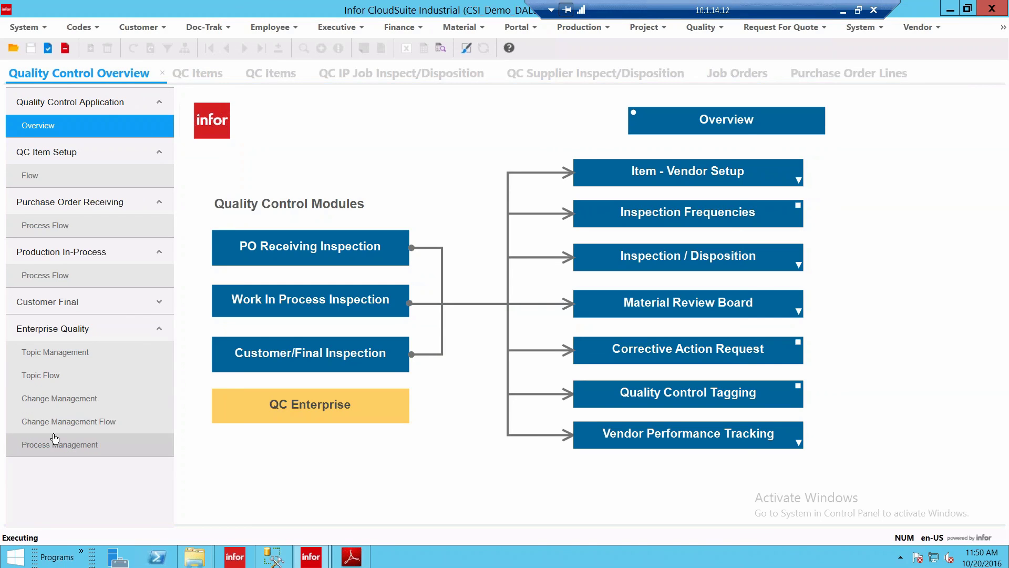
left_click(68, 356)
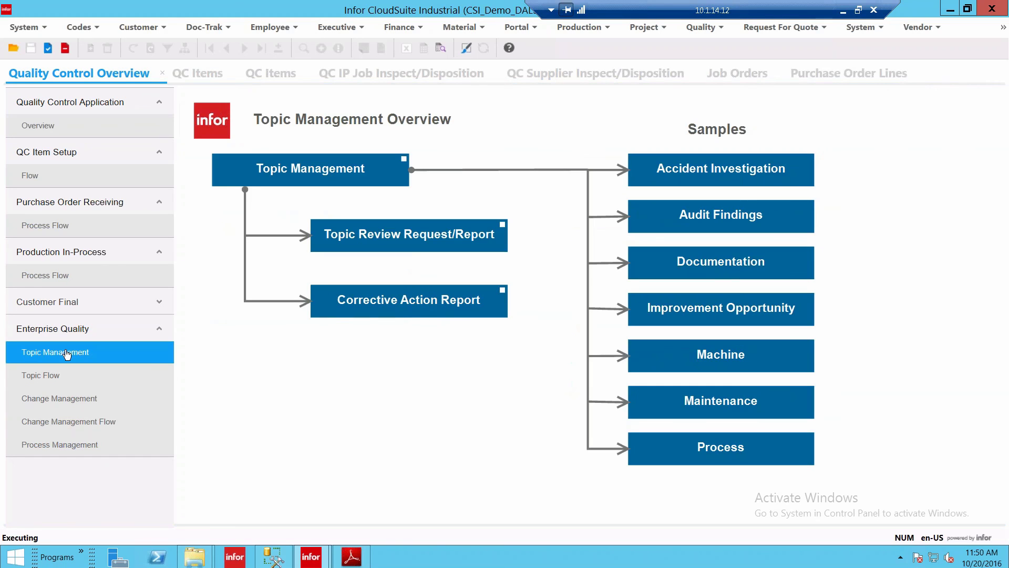